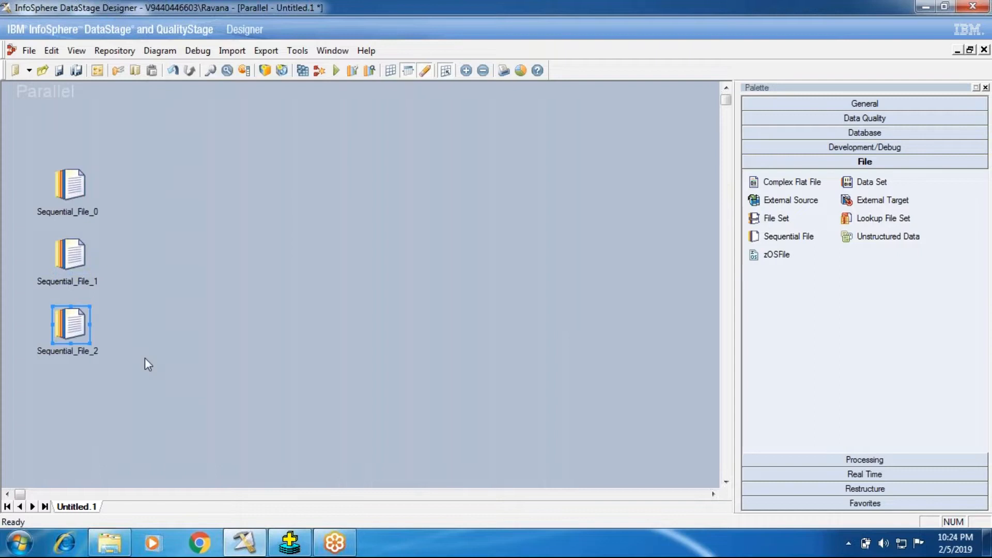
- Add a Funnel stage from the processing stages to the canvas, beside the three sequential file stages
{"action": "left_click", "coordinate": [867, 460]}
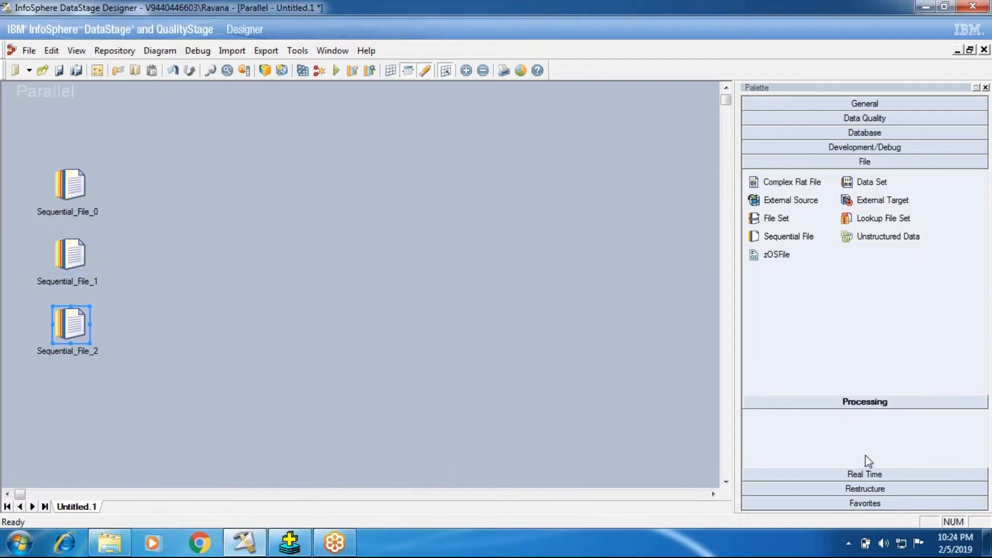
{"action": "scroll", "coordinate": [827, 361], "scroll_direction": "down", "scroll_amount": 1}
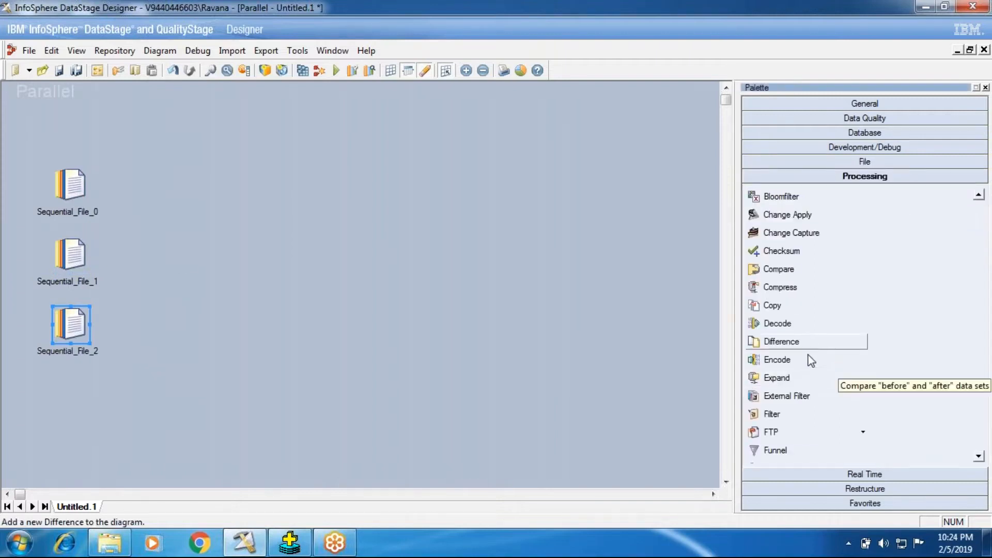
{"action": "scroll", "coordinate": [811, 361], "scroll_direction": "down", "scroll_amount": 1}
{"action": "scroll", "coordinate": [805, 364], "scroll_direction": "down", "scroll_amount": 1}
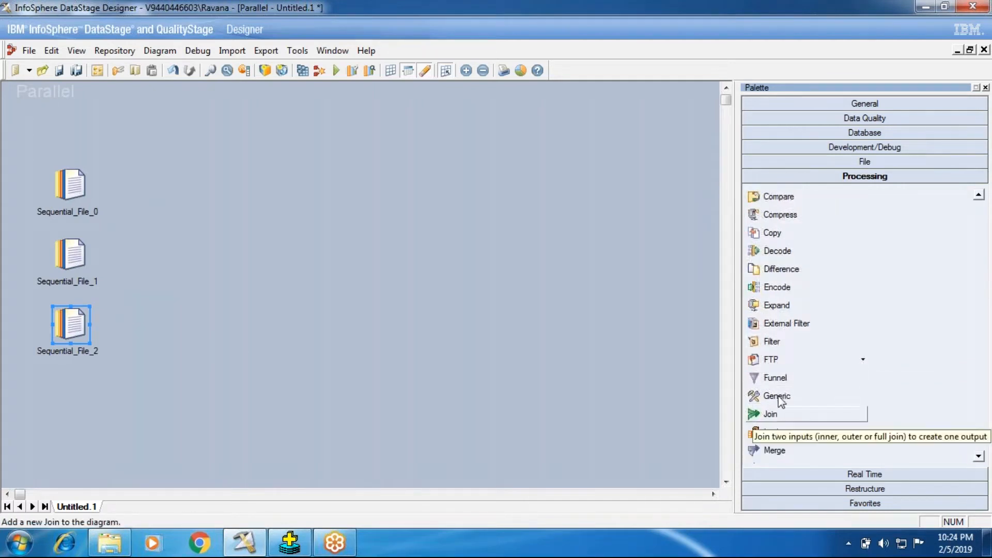
{"action": "scroll", "coordinate": [780, 396], "scroll_direction": "down", "scroll_amount": 1}
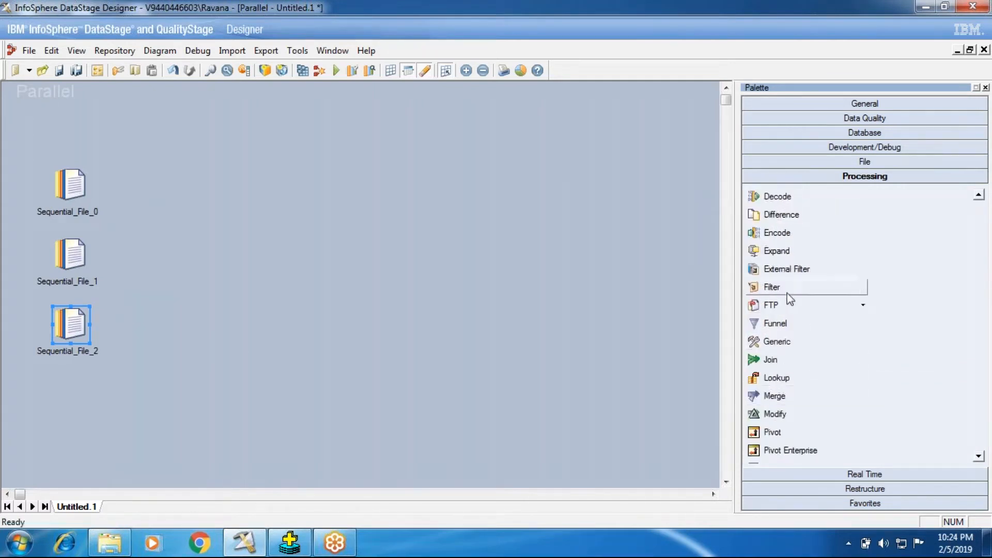
{"action": "left_click_drag", "start_coordinate": [775, 323], "coordinate": [253, 292]}
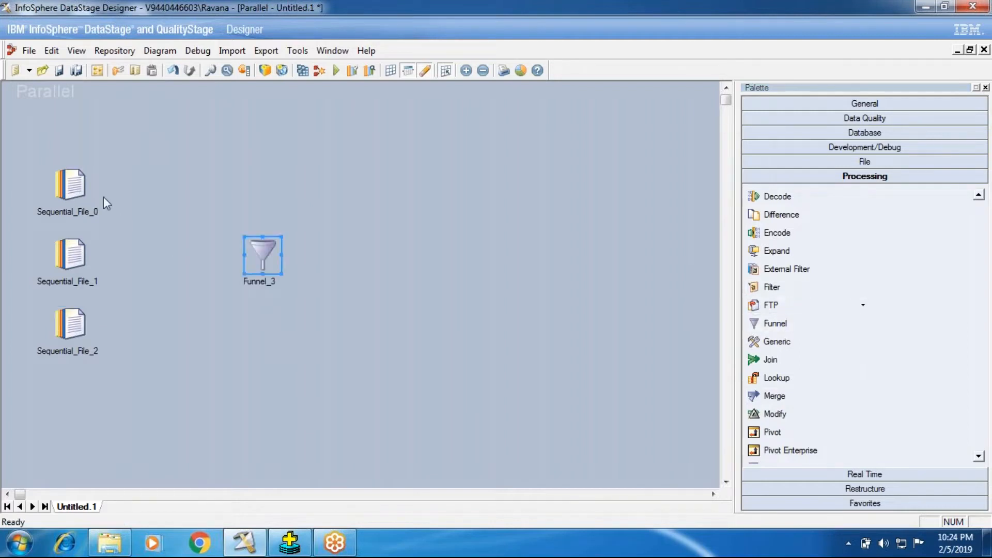
- Link Sequential_File_0, Sequential_File_1 and Sequential_File_2 to the Funnel stage
{"action": "right_click", "coordinate": [83, 184]}
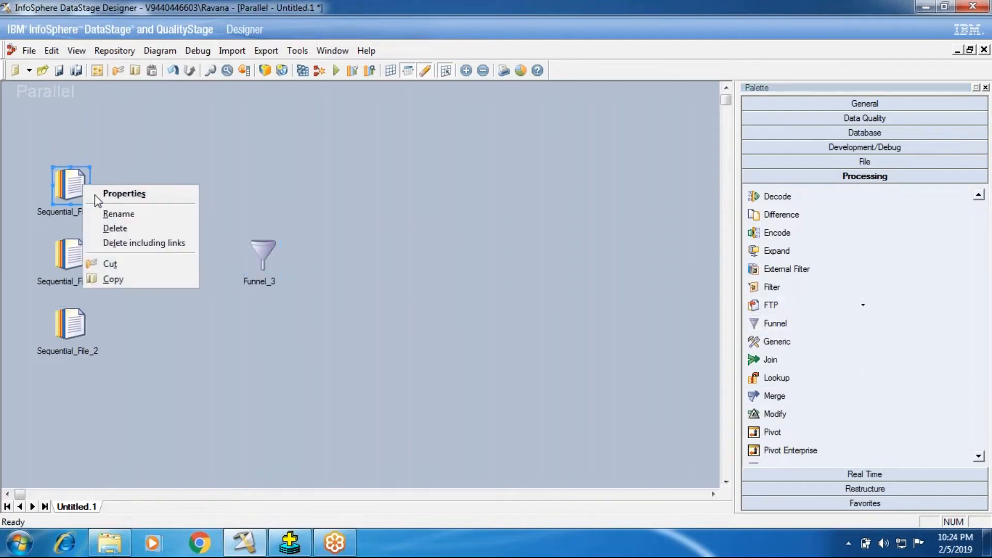
{"action": "left_click", "coordinate": [100, 168]}
{"action": "mouse_move", "coordinate": [71, 189]}
{"action": "left_mouse_down"}
{"action": "mouse_move", "coordinate": [188, 248]}
{"action": "mouse_move", "coordinate": [238, 289]}
{"action": "mouse_move", "coordinate": [261, 253]}
{"action": "left_mouse_up"}
{"action": "mouse_move", "coordinate": [75, 254]}
{"action": "left_mouse_down"}
{"action": "mouse_move", "coordinate": [241, 274]}
{"action": "mouse_move", "coordinate": [293, 249]}
{"action": "mouse_move", "coordinate": [263, 261]}
{"action": "left_mouse_up"}
{"action": "left_click_drag", "start_coordinate": [72, 325], "coordinate": [257, 262]}
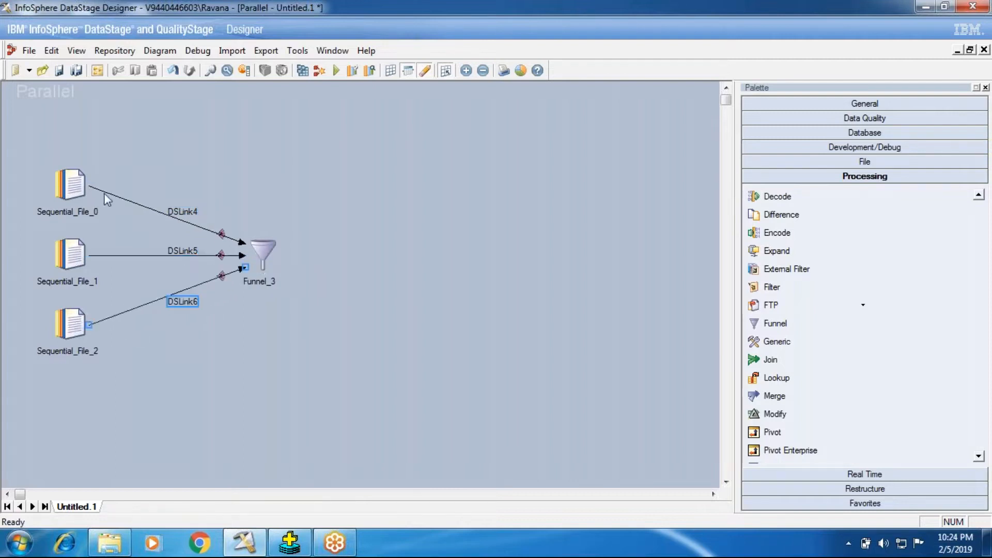
- Configure Sequential_File_0 to read D:\InPutSource\Src_Funnl_1.txt with First Line is Column Names set to True
{"action": "left_click", "coordinate": [77, 193]}
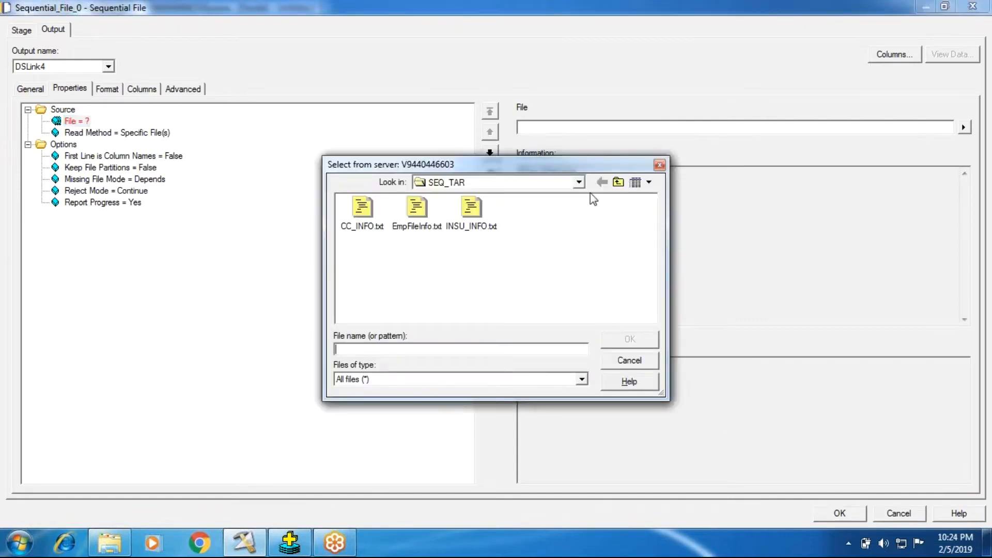
{"action": "left_click", "coordinate": [579, 182]}
{"action": "left_click", "coordinate": [562, 222]}
{"action": "double_click", "coordinate": [616, 210]}
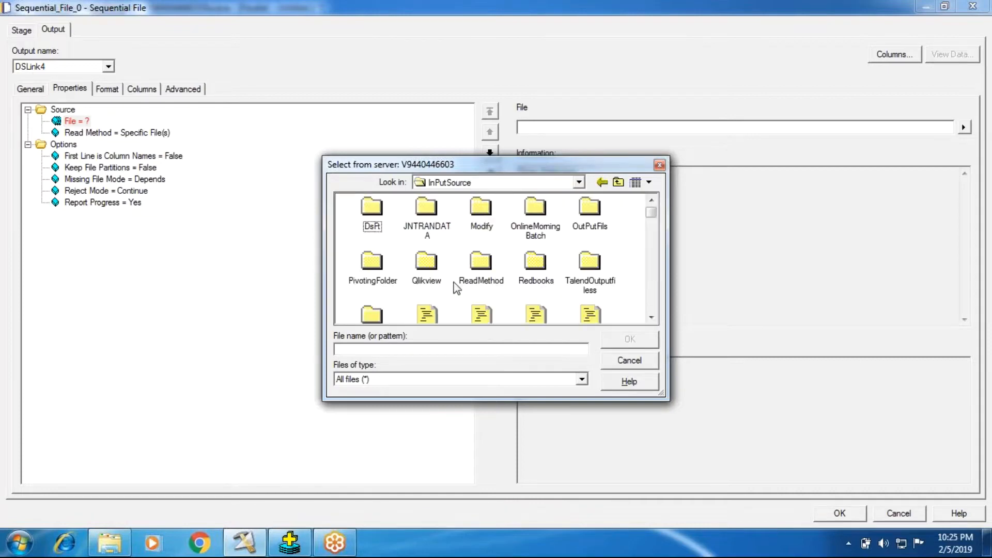
{"action": "left_click", "coordinate": [436, 265]}
{"action": "key", "text": "s"}
{"action": "key", "text": "s"}
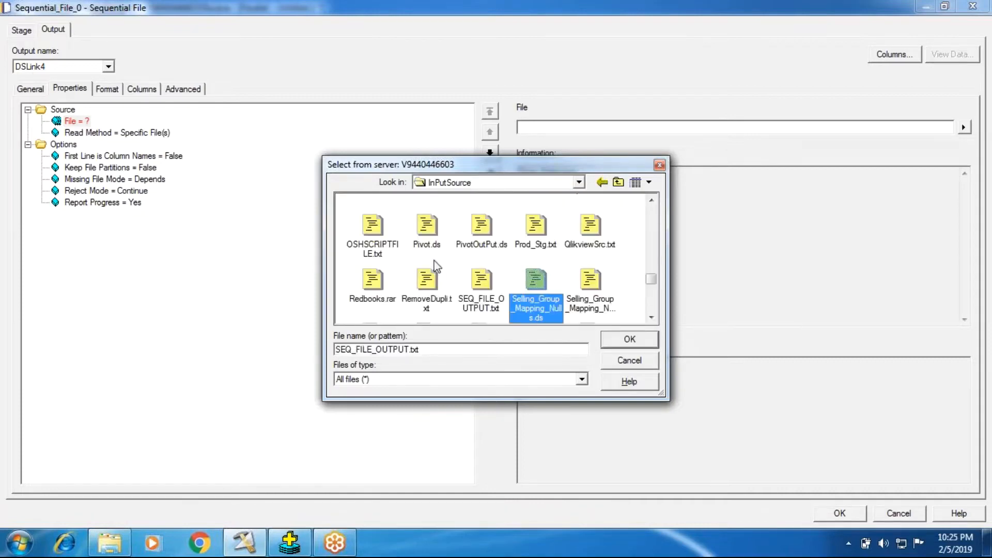
{"action": "key", "text": "s"}
{"action": "key", "text": "s"}
{"action": "key", "text": "s"}
{"action": "key", "text": "s"}
{"action": "key", "text": "s"}
{"action": "key", "text": "s"}
{"action": "key", "text": "s"}
{"action": "double_click", "coordinate": [433, 288]}
{"action": "double_click", "coordinate": [167, 157]}
{"action": "left_click", "coordinate": [404, 124]}
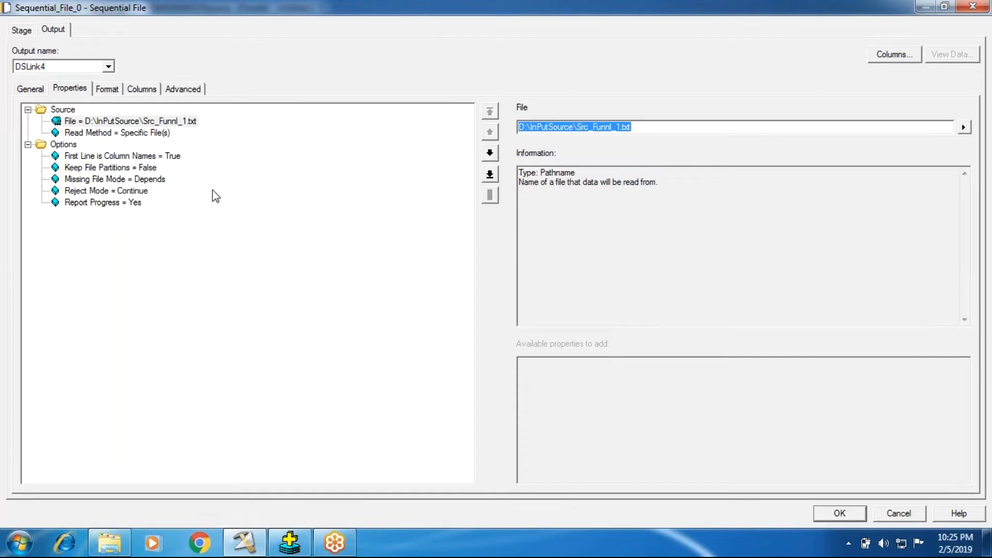
- Remove the Quote property from Sequential_File_0's format and set its field delimiter to |
{"action": "left_click", "coordinate": [109, 89]}
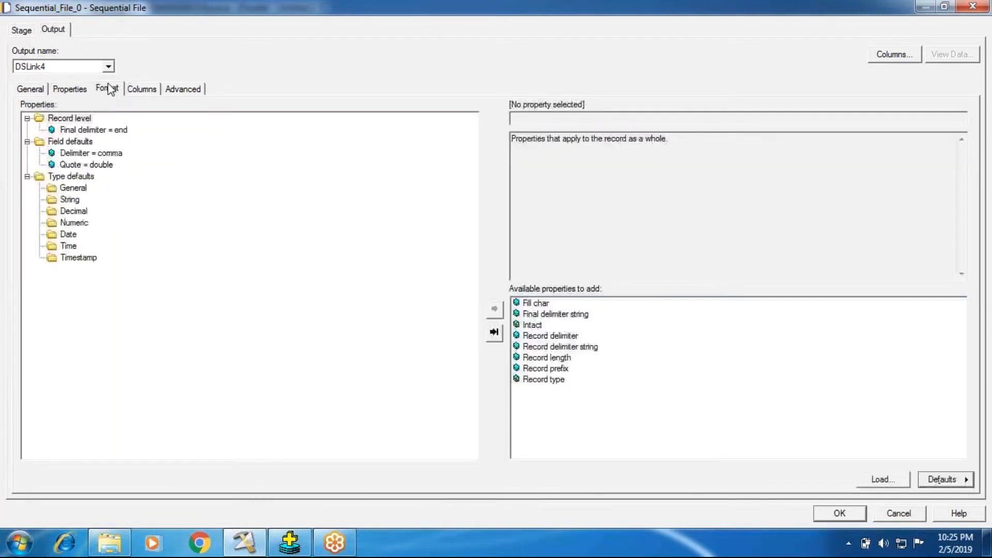
{"action": "left_click", "coordinate": [96, 164]}
{"action": "right_click", "coordinate": [95, 164]}
{"action": "left_click", "coordinate": [132, 213]}
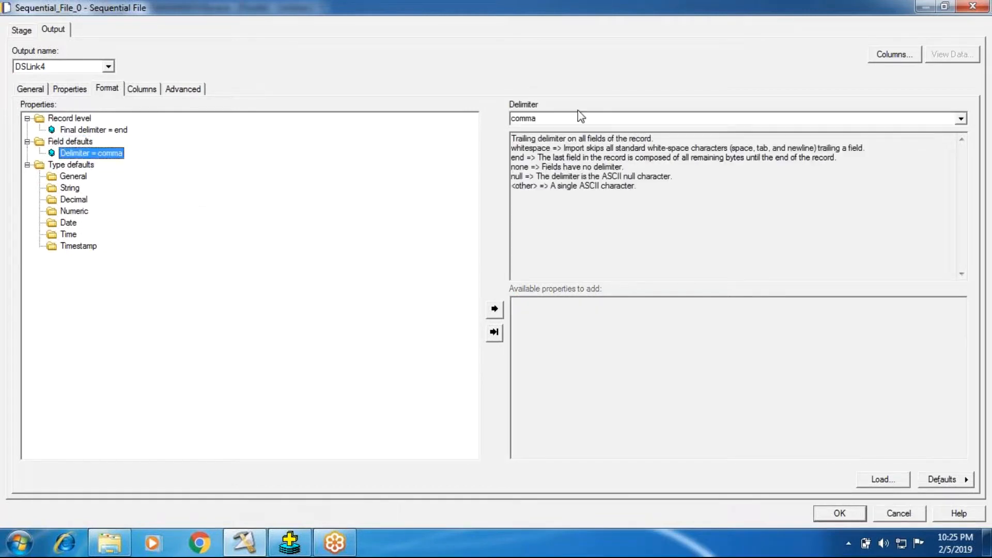
{"action": "left_click", "coordinate": [563, 119]}
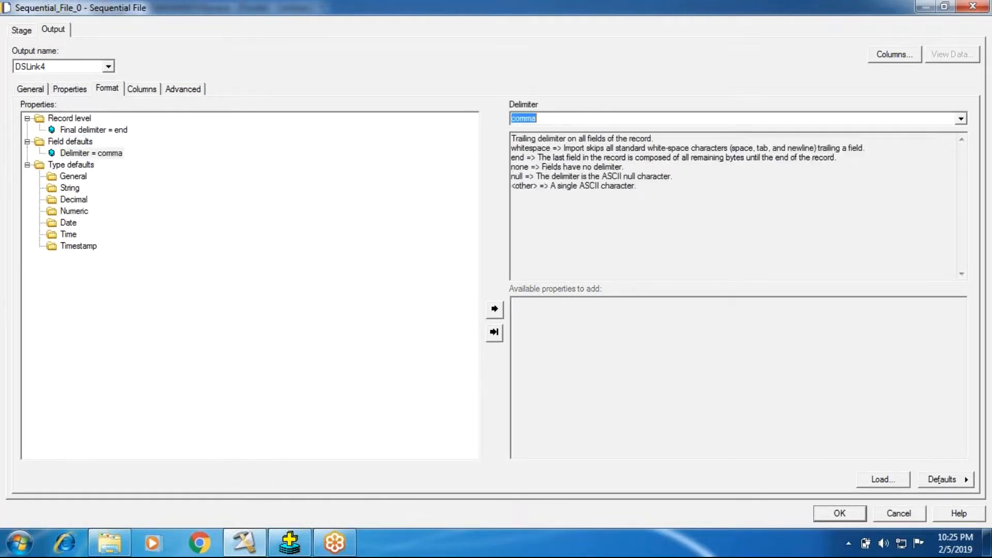
{"action": "key", "text": "Delete"}
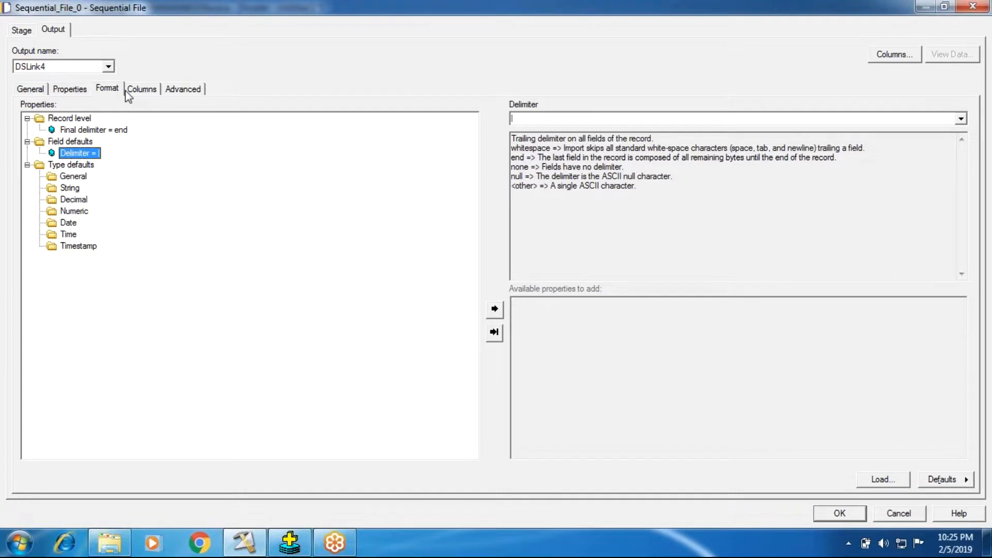
- Load Sequential_File_0's columns from the Src_Funnl_1.txt table definition in Sequential > InPutSource
{"action": "left_click", "coordinate": [139, 89]}
{"action": "left_click", "coordinate": [945, 483]}
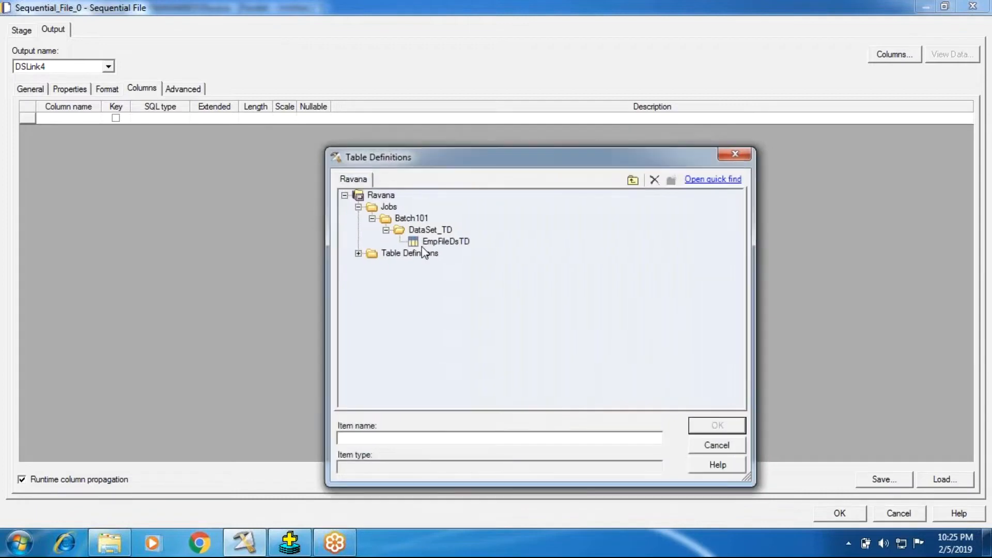
{"action": "left_click", "coordinate": [422, 243]}
{"action": "left_click", "coordinate": [386, 230]}
{"action": "left_click", "coordinate": [359, 242]}
{"action": "left_click", "coordinate": [372, 300]}
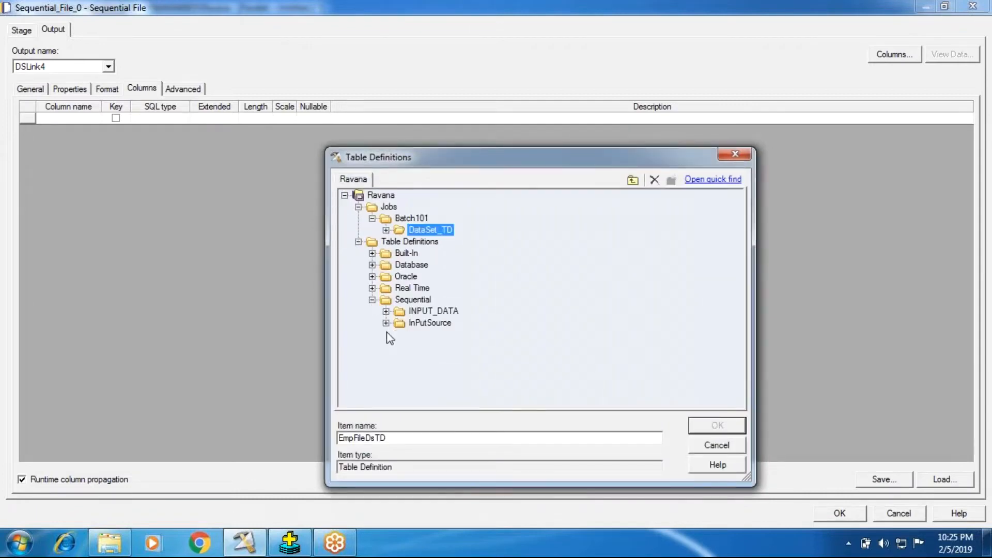
{"action": "left_click", "coordinate": [386, 322]}
{"action": "left_click", "coordinate": [456, 347]}
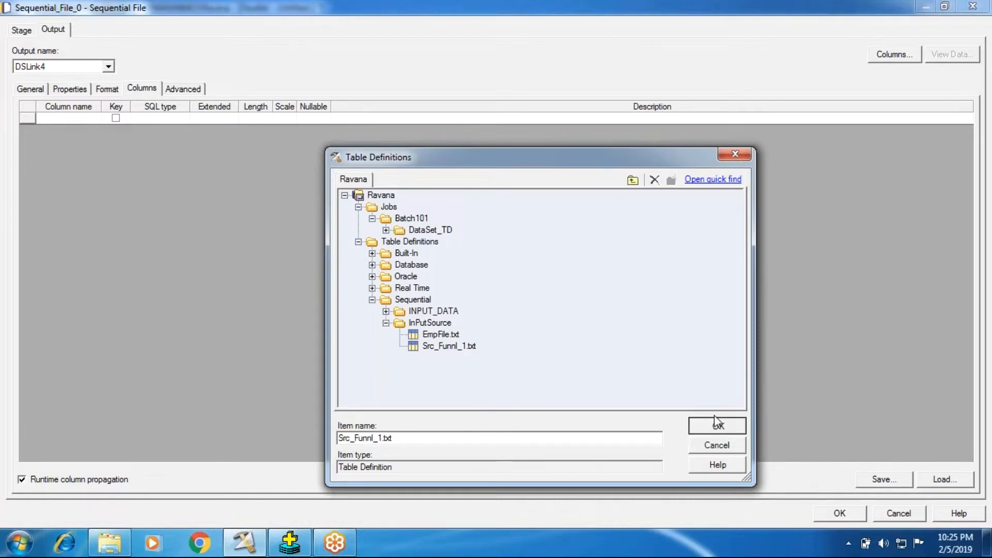
{"action": "left_click", "coordinate": [717, 425]}
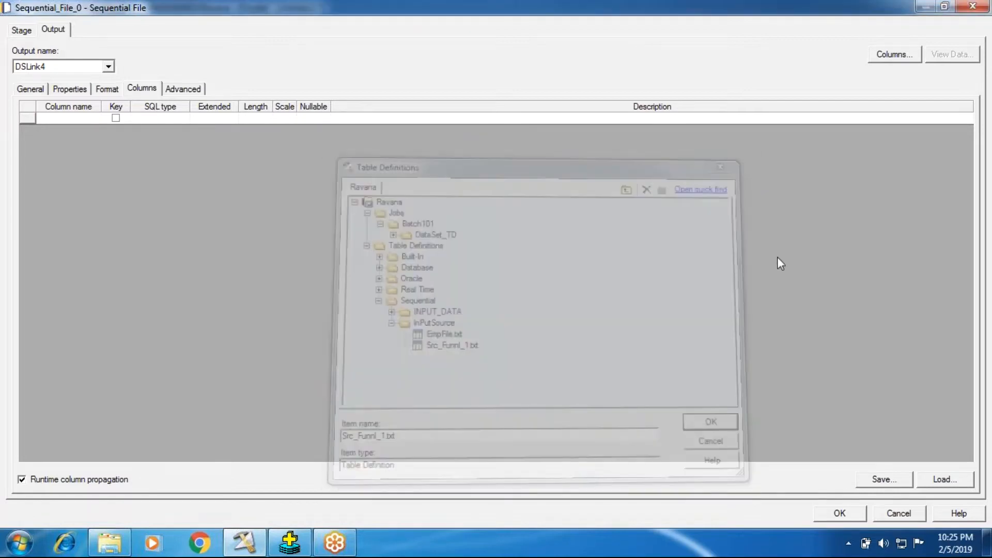
{"action": "left_click", "coordinate": [639, 172]}
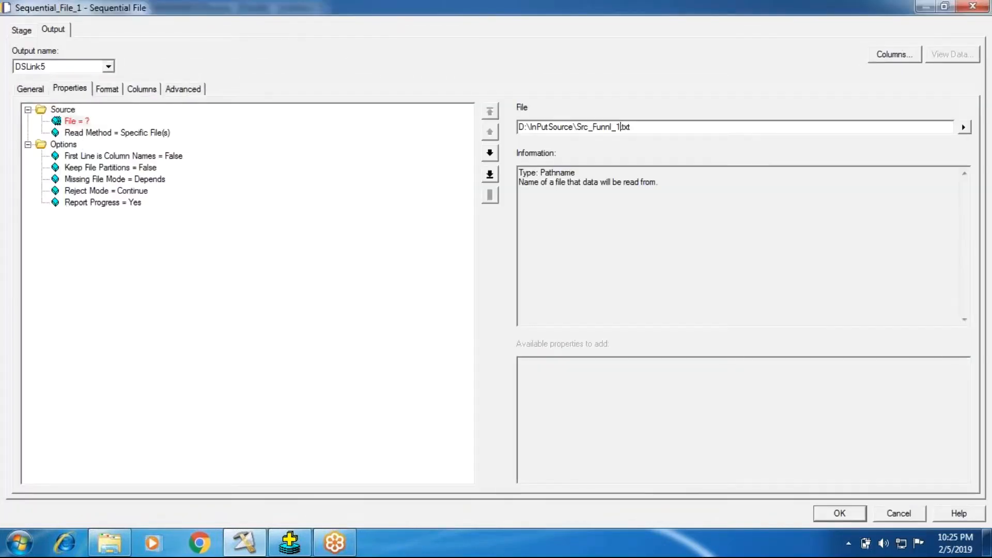
- Configure Sequential_File_1 to read D:\InPutSource\Src_Funnl_2.txt with First Line is Column Names set to True
{"action": "key", "text": "BackSpace"}
{"action": "type", "text": "2"}
{"action": "left_click", "coordinate": [168, 156]}
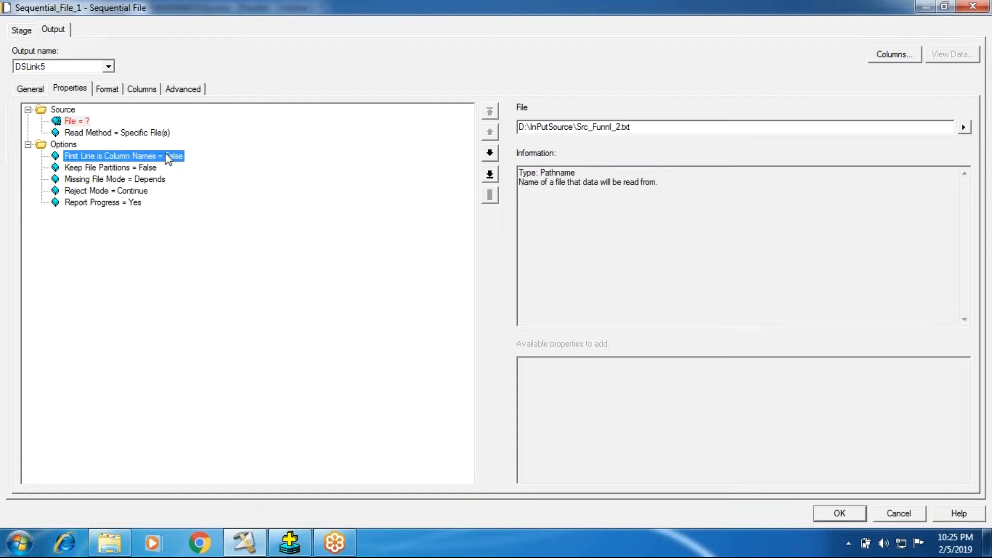
{"action": "left_click", "coordinate": [587, 129]}
{"action": "left_click", "coordinate": [549, 149]}
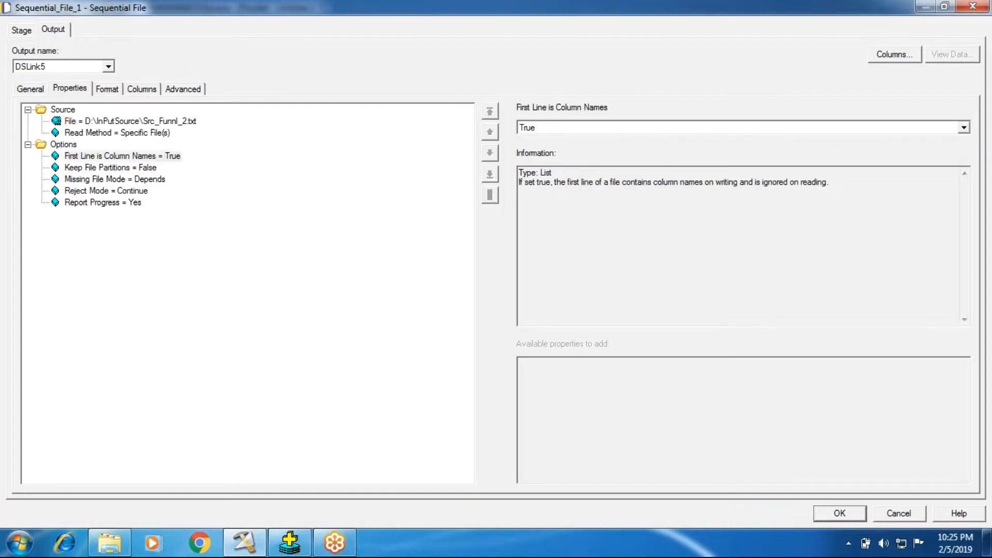
- Remove the Quote property from the field defaults in Sequential_File_1's format
{"action": "left_click", "coordinate": [142, 89]}
{"action": "left_click", "coordinate": [107, 89]}
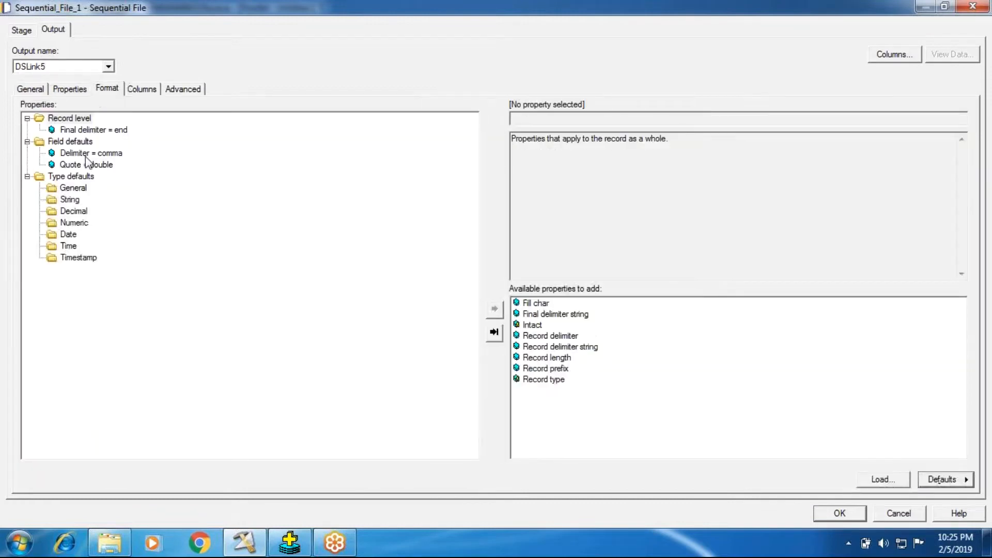
{"action": "right_click", "coordinate": [85, 153]}
{"action": "right_click", "coordinate": [77, 164]}
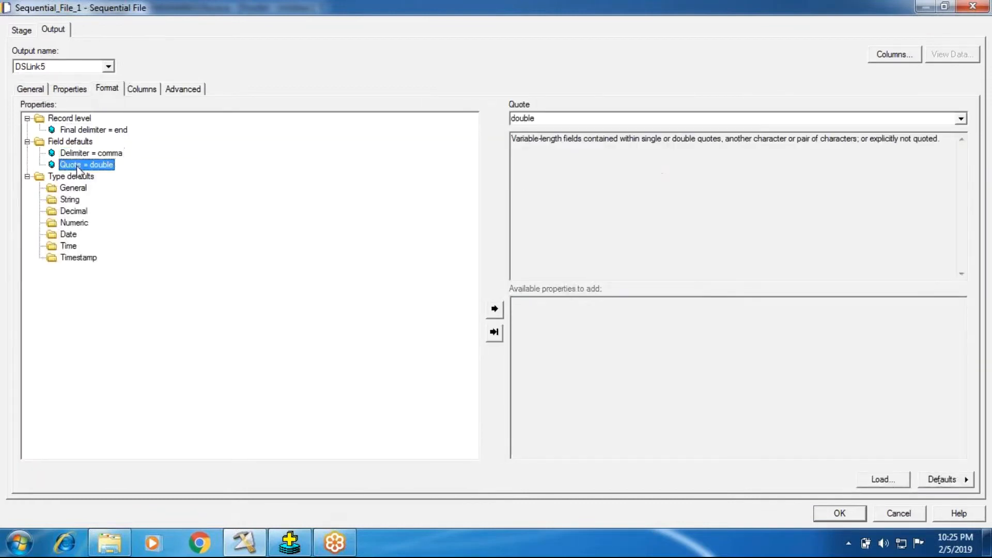
{"action": "left_click", "coordinate": [118, 219]}
- Load Sequential_File_1's columns from the Src_Funnl_1.txt table definition and save the stage settings
{"action": "left_click", "coordinate": [141, 89]}
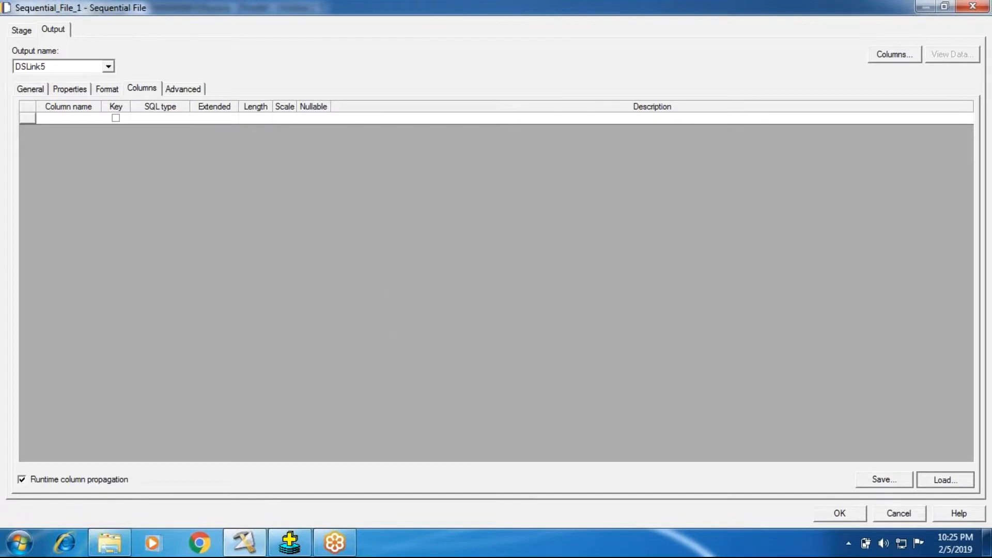
{"action": "left_click", "coordinate": [444, 323]}
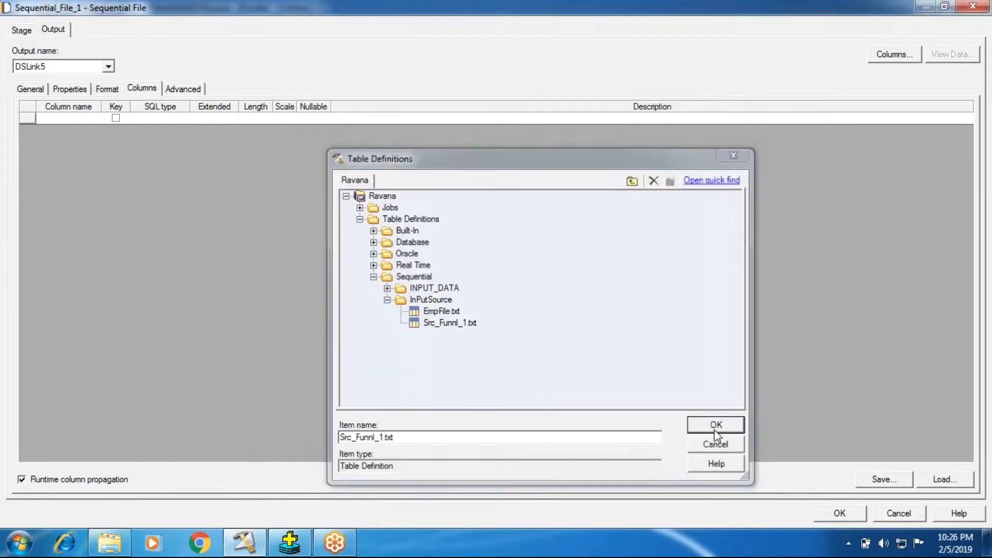
{"action": "left_click", "coordinate": [715, 426]}
{"action": "left_click", "coordinate": [839, 513]}
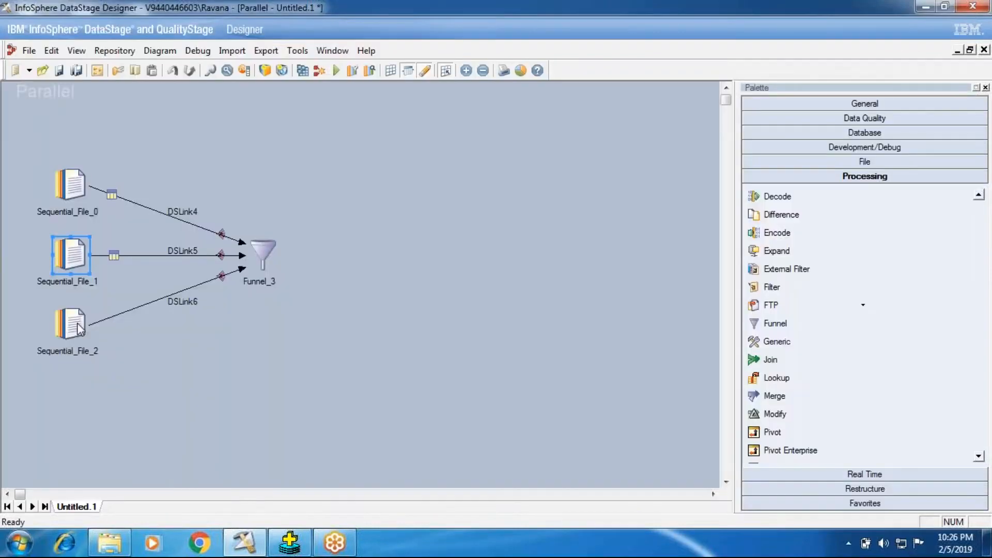
- Configure Sequential_File_2 to read D:\InPutSource\Src_Funnl_3.txt with First Line is Column Names set to True
{"action": "double_click", "coordinate": [80, 328]}
{"action": "left_click", "coordinate": [885, 129]}
{"action": "type", "text": "D:\\InPutSource\\Src_Funnl_1.txt"}
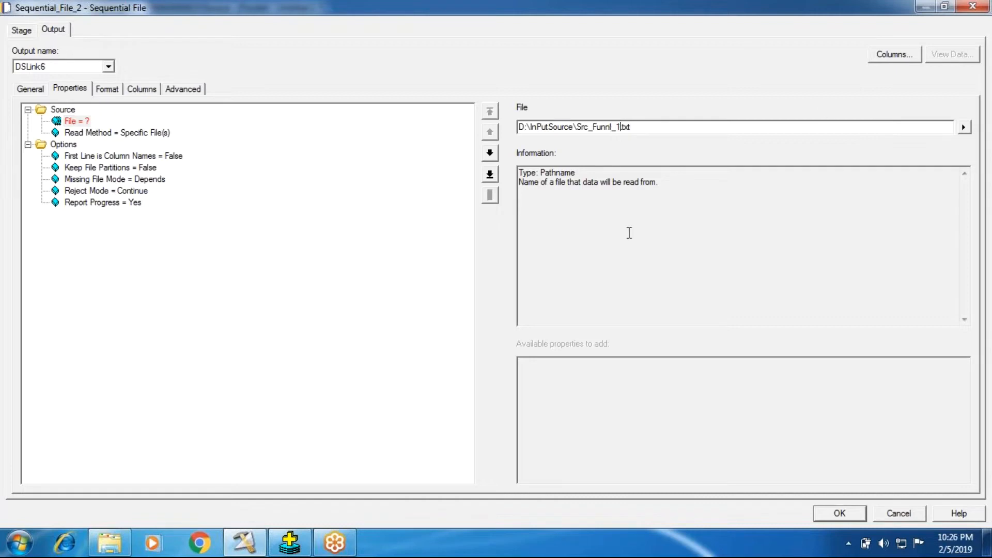
{"action": "key", "text": "BackSpace"}
{"action": "type", "text": "3"}
{"action": "left_click", "coordinate": [170, 156]}
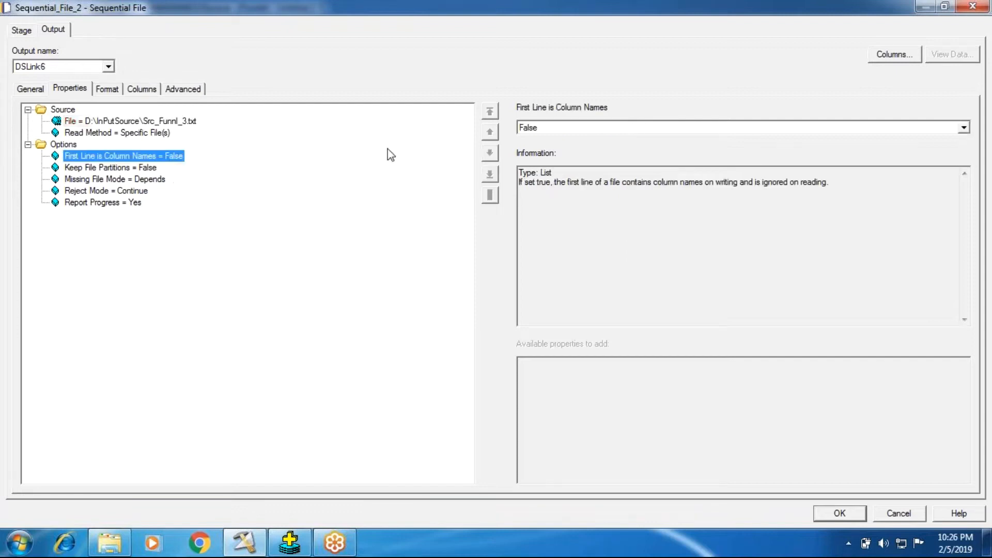
{"action": "left_click", "coordinate": [543, 133]}
{"action": "left_click", "coordinate": [540, 151]}
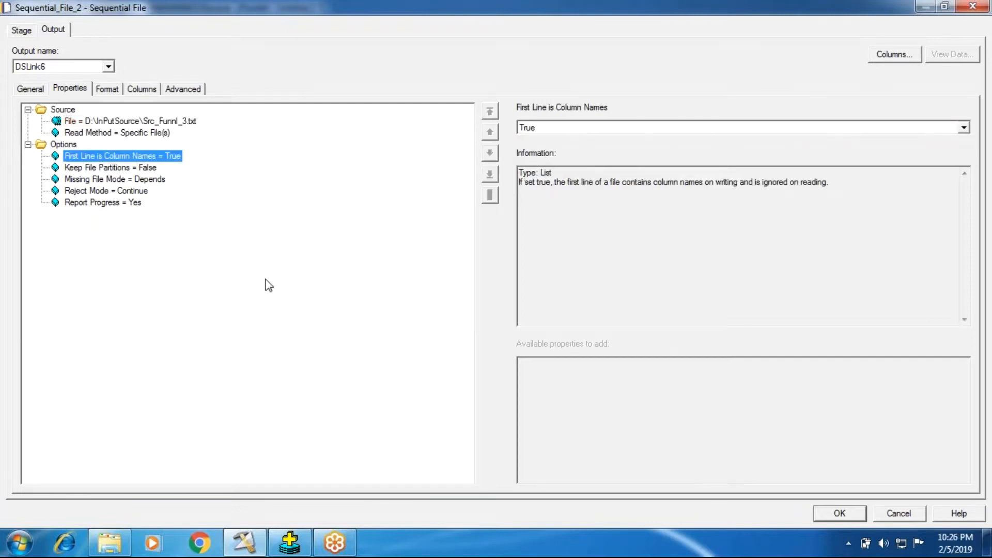
- Remove the Quote property from Sequential_File_2's format and set its field delimiter to a colon (:)
{"action": "left_click", "coordinate": [107, 89]}
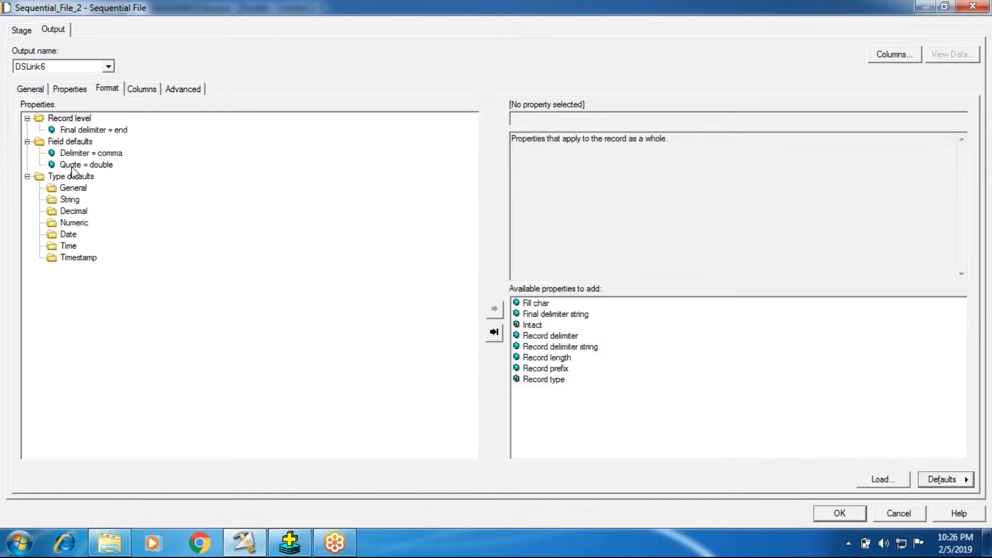
{"action": "left_click", "coordinate": [86, 165]}
{"action": "right_click", "coordinate": [72, 166]}
{"action": "left_click", "coordinate": [130, 221]}
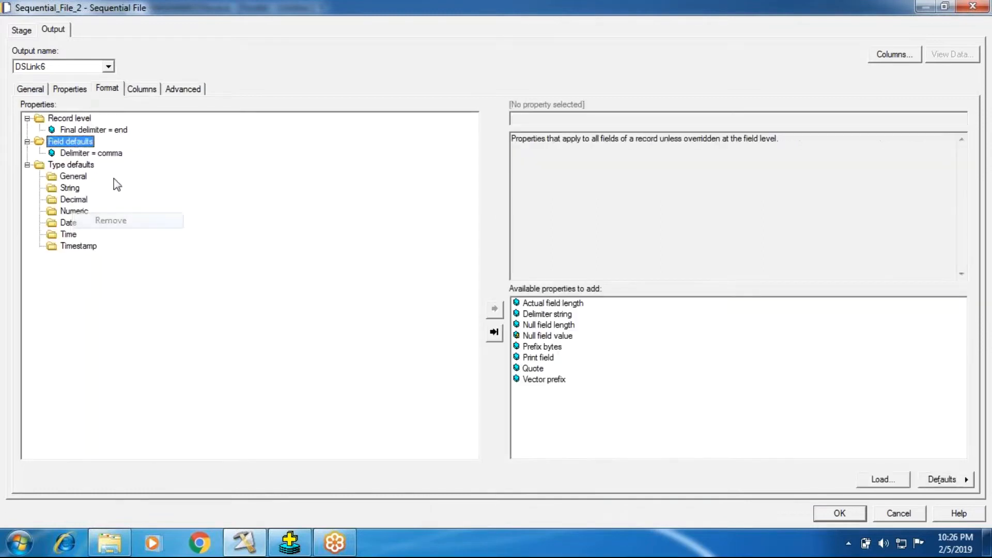
{"action": "left_click", "coordinate": [91, 153]}
{"action": "left_click", "coordinate": [566, 118]}
{"action": "type", "text": ":"}
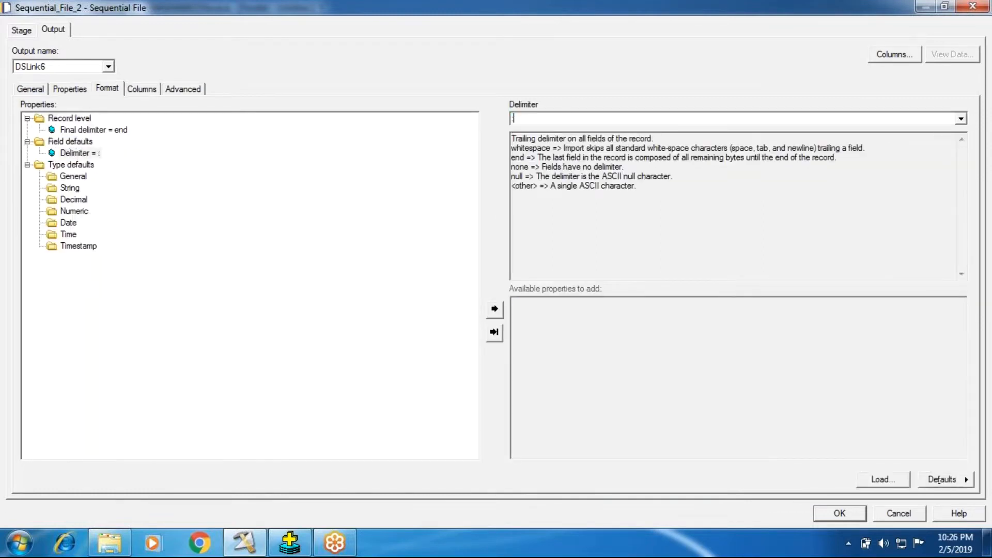
- Load Sequential_File_2's columns from the Src_Funnl_1.txt table definition and save the stage settings
{"action": "left_click", "coordinate": [153, 89]}
{"action": "left_click", "coordinate": [937, 483]}
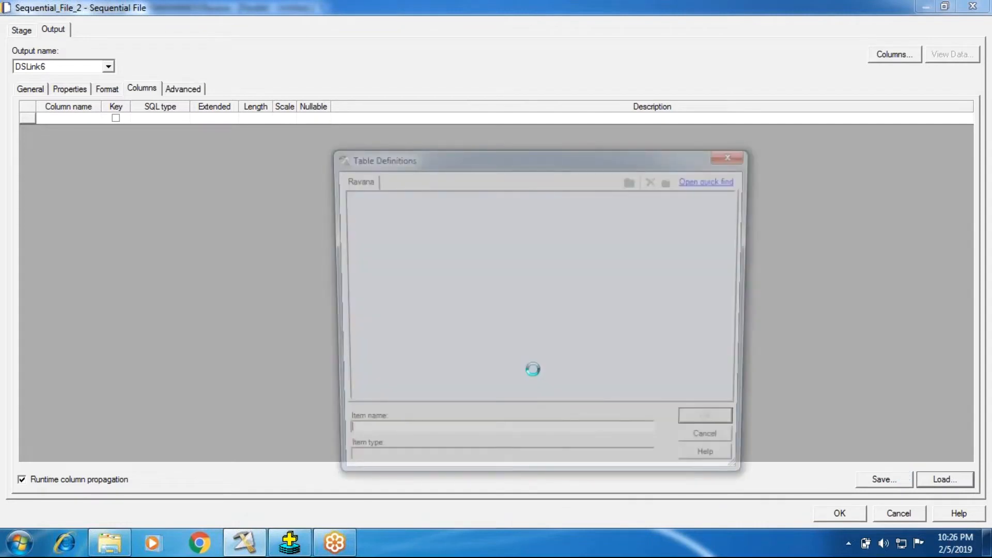
{"action": "left_click", "coordinate": [449, 323]}
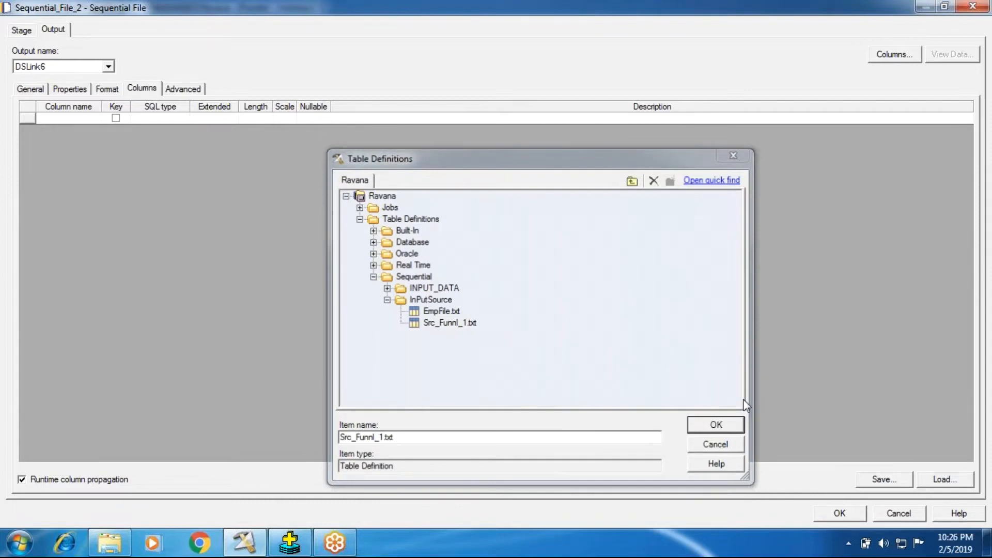
{"action": "left_click", "coordinate": [721, 160]}
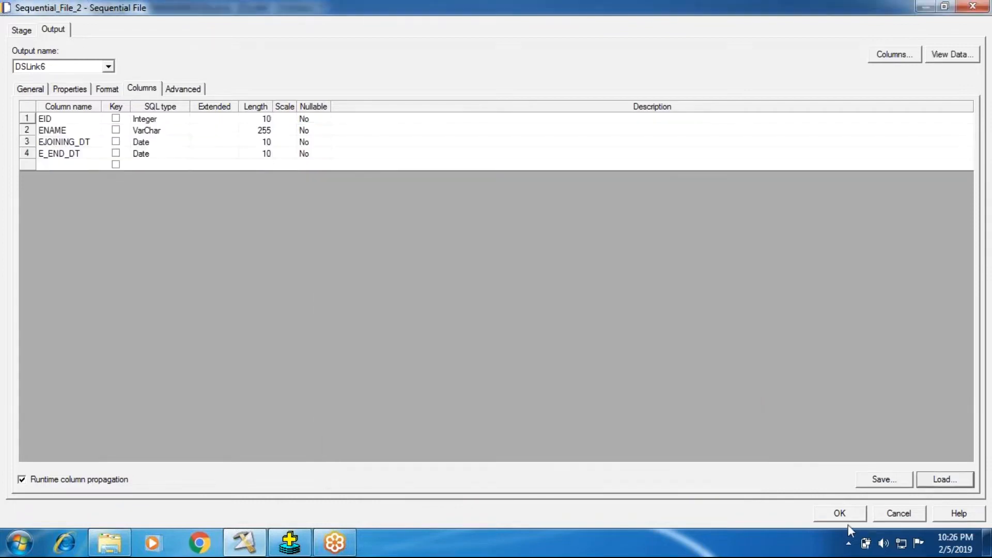
{"action": "left_click", "coordinate": [847, 521]}
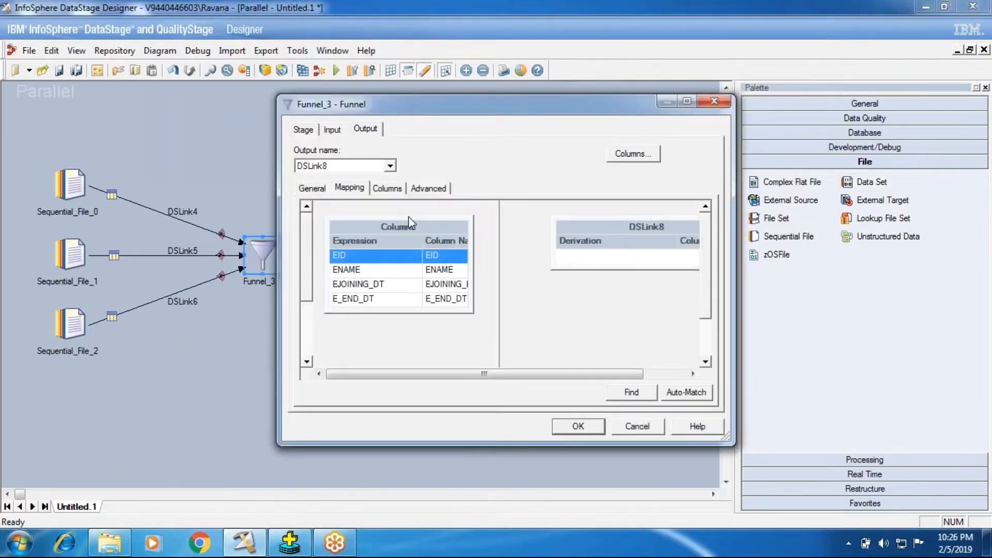
- Map EID, ENAME, EJOINING_DT and E_END_DT to Funnel_3's output link DSLink8 and review its input links
{"action": "left_click", "coordinate": [380, 170]}
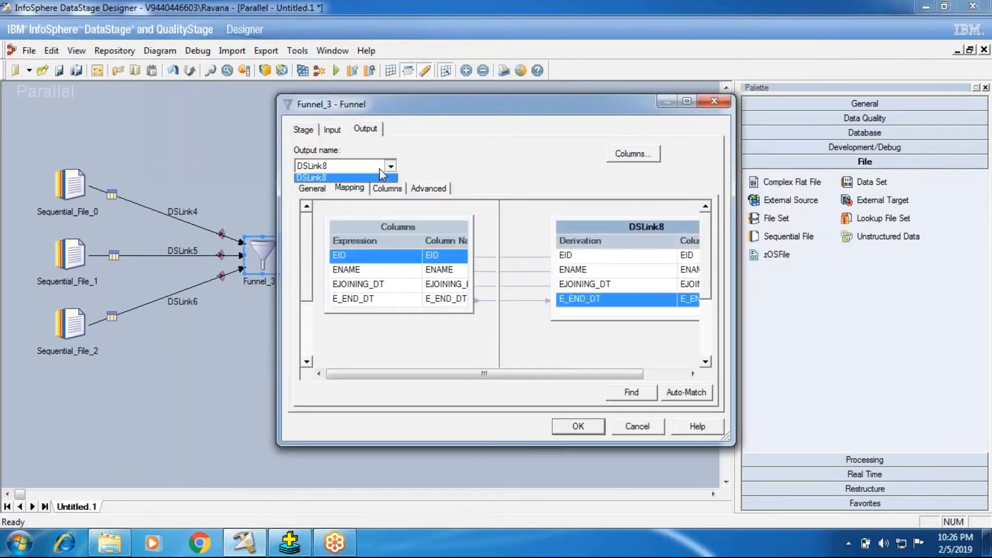
{"action": "left_click", "coordinate": [380, 177]}
{"action": "left_click", "coordinate": [330, 132]}
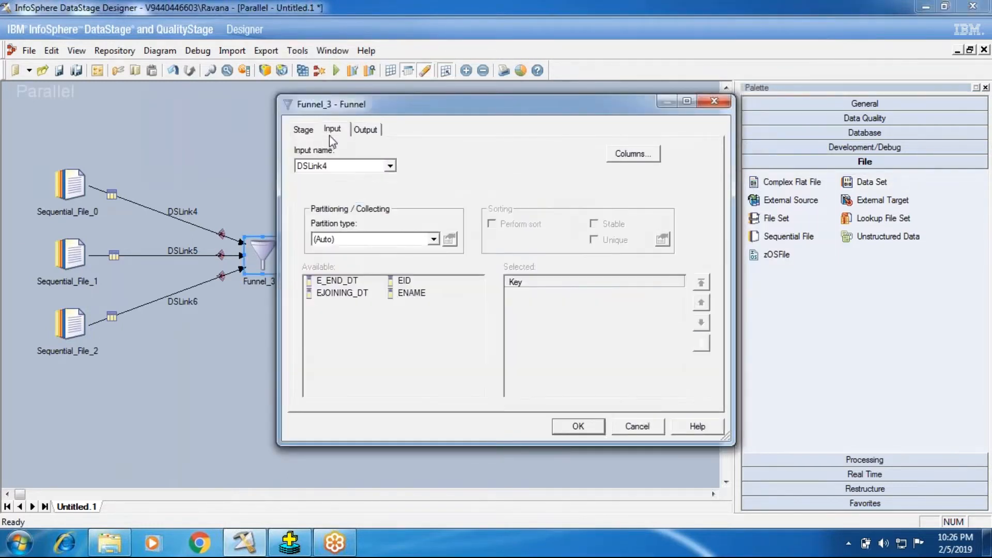
{"action": "left_click", "coordinate": [389, 165]}
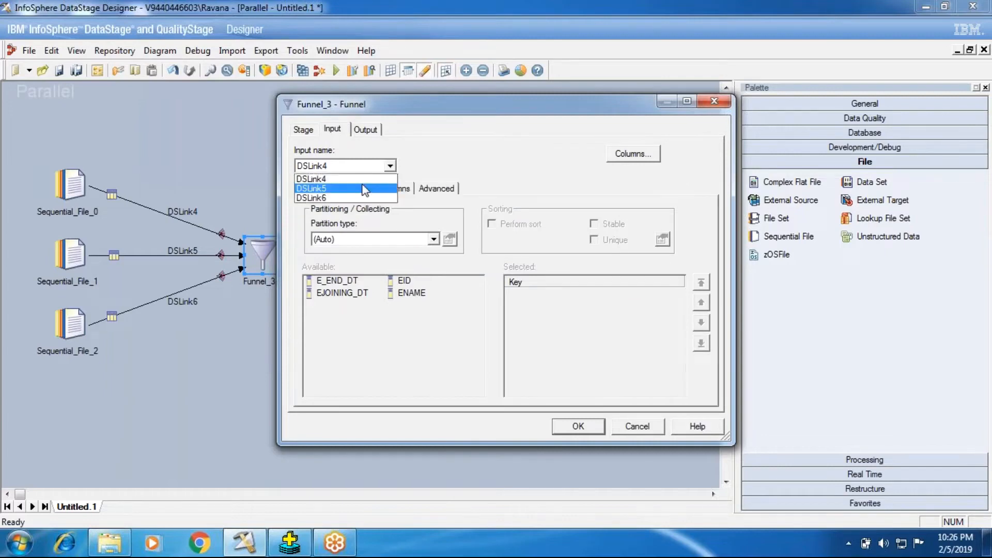
- Keep Funnel_3's Funnel Type at Continuous Funnel after reviewing the available types, and save the stage settings
{"action": "left_click", "coordinate": [303, 132]}
{"action": "left_click", "coordinate": [304, 130]}
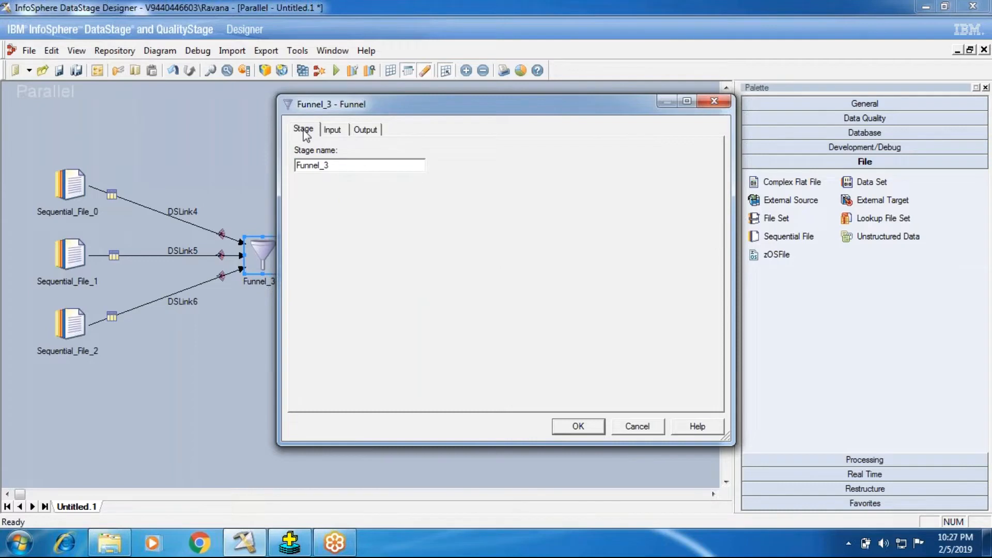
{"action": "left_click", "coordinate": [371, 225]}
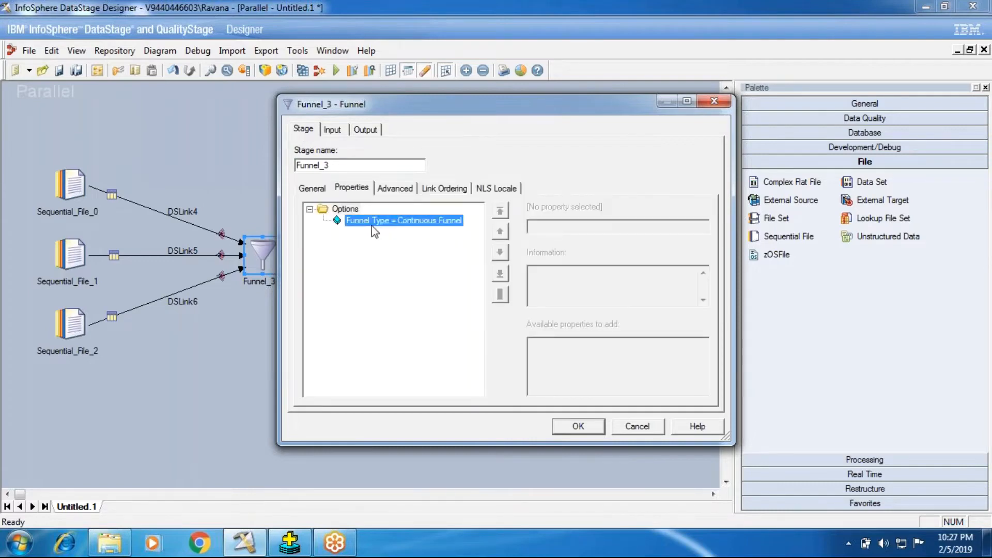
{"action": "left_click", "coordinate": [606, 232]}
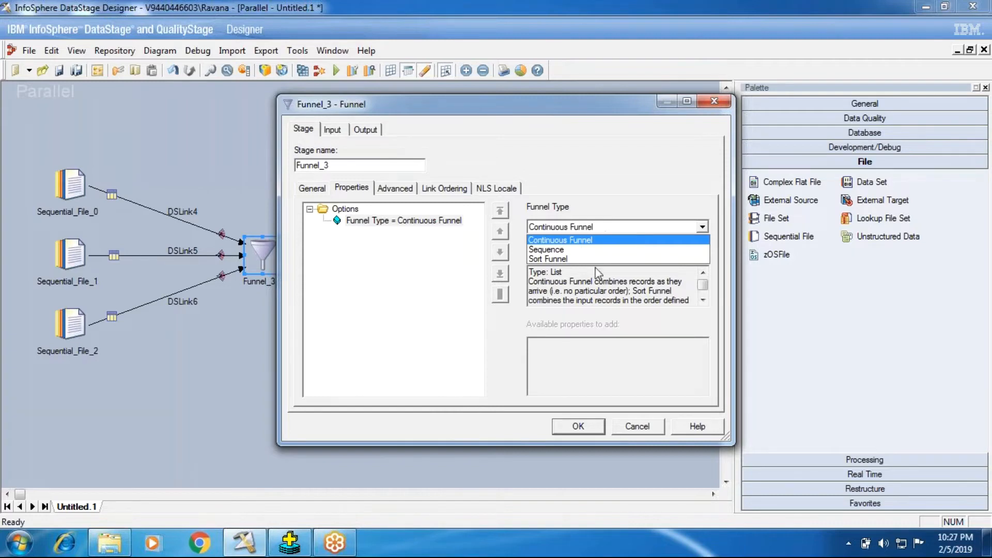
{"action": "left_click", "coordinate": [573, 445]}
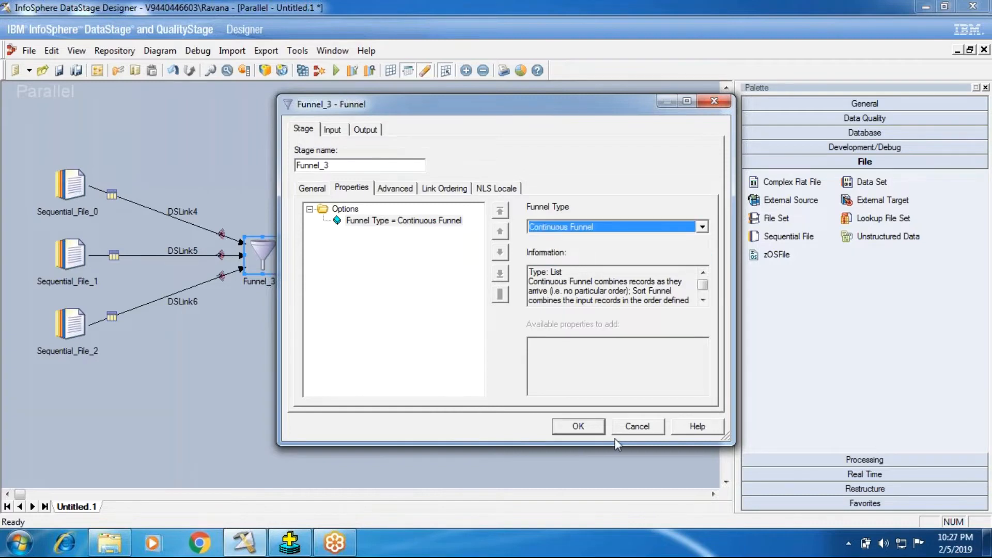
{"action": "left_click", "coordinate": [603, 433]}
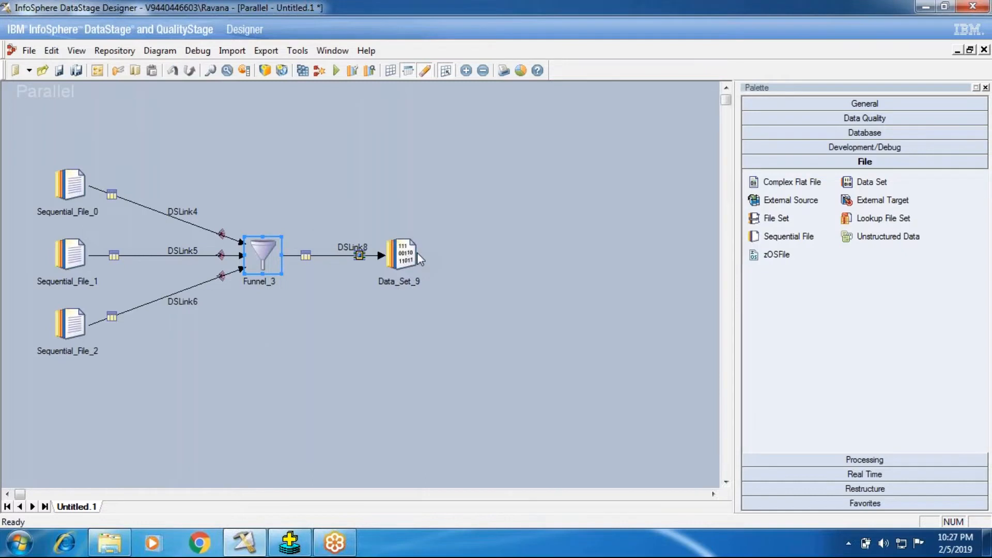
- Set Data_Set_9's target file to Fuunel.ds and save the stage settings
{"action": "double_click", "coordinate": [417, 252]}
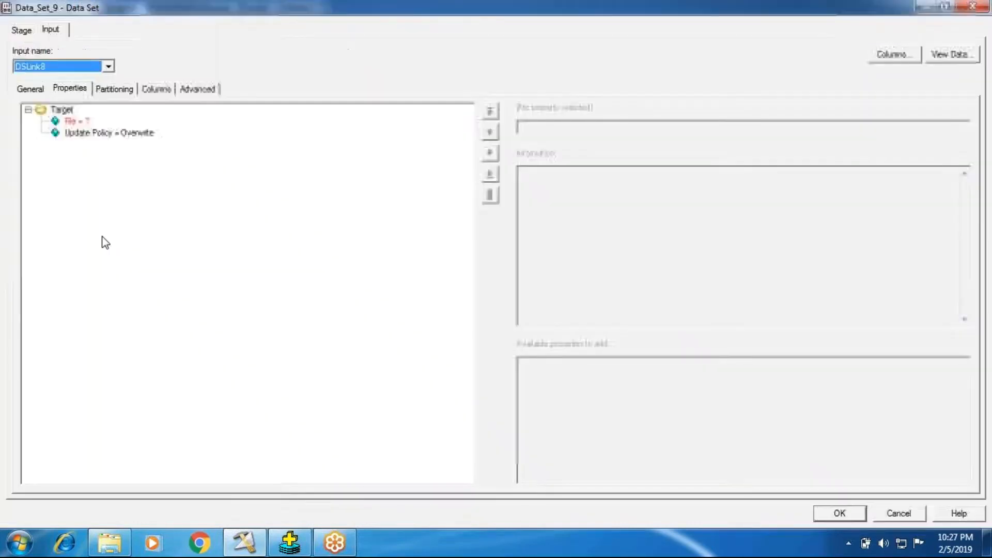
{"action": "type", "text": "Fuun"}
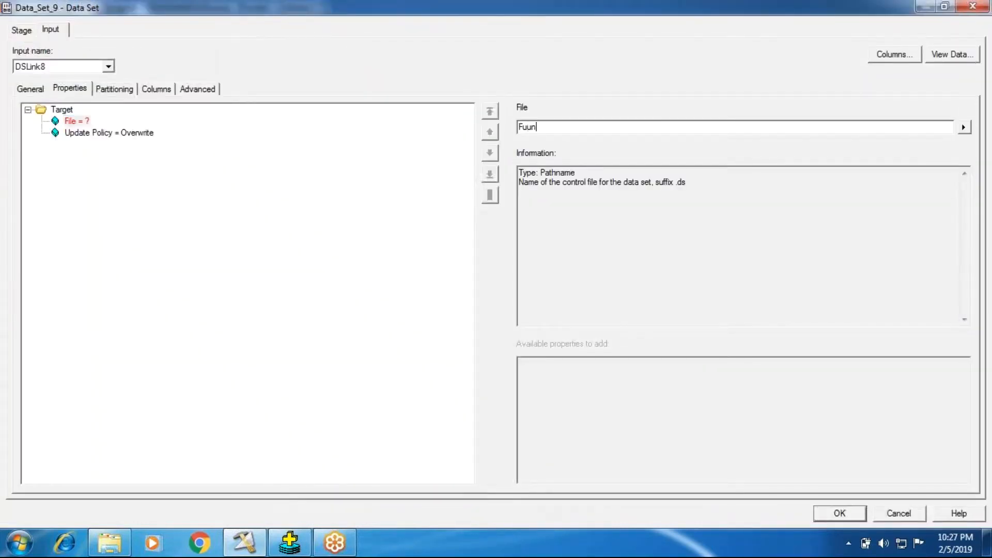
{"action": "type", "text": "el.ds"}
{"action": "key", "text": "Return"}
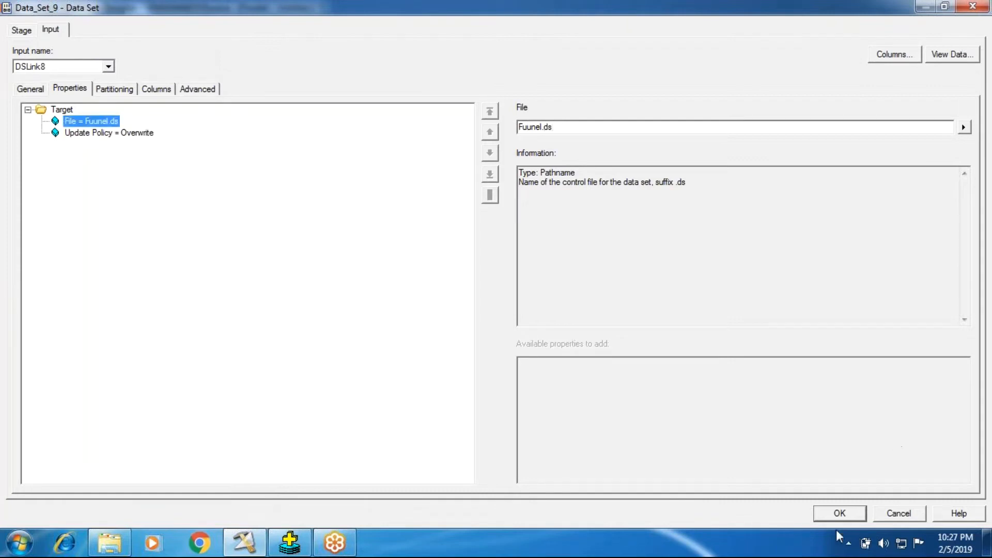
{"action": "left_click", "coordinate": [835, 515]}
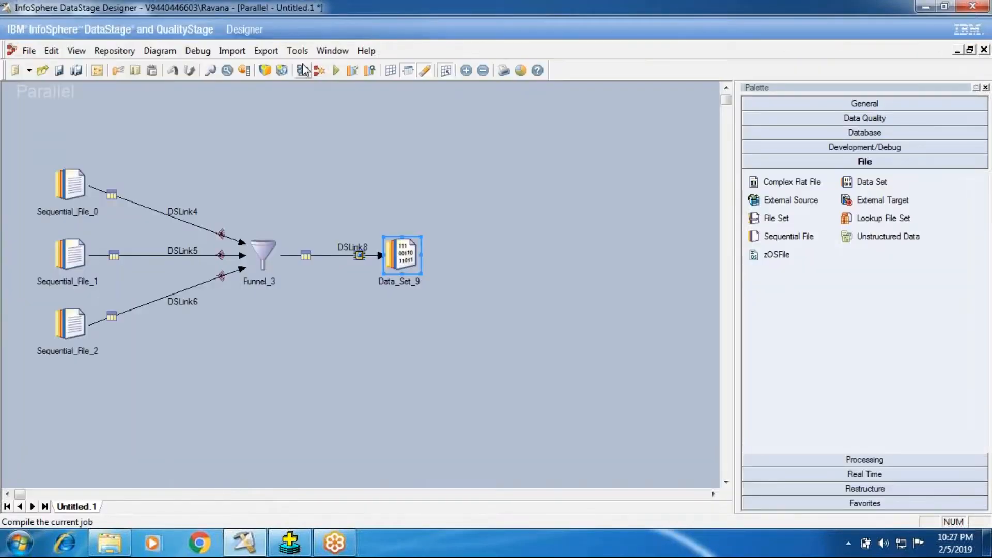
- Compile the job, saving it as FunnelLoad_Job8 in the \Jobs\Batch101 folder
{"action": "left_click", "coordinate": [305, 69]}
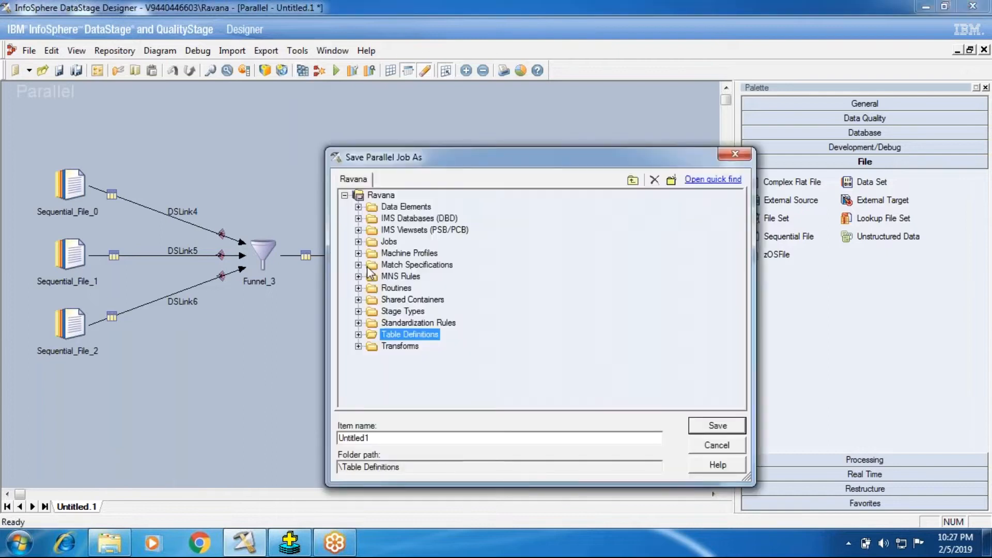
{"action": "type", "text": "Funnel"}
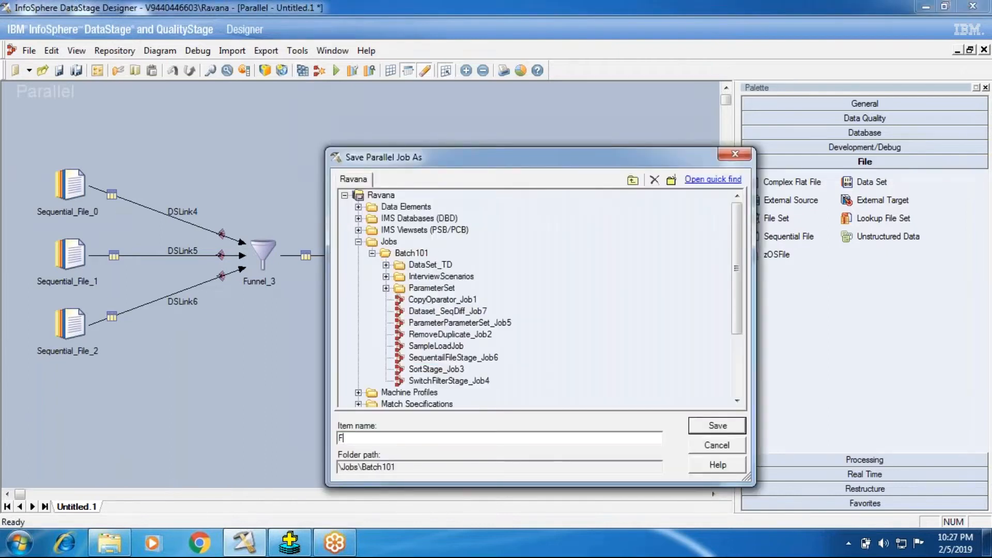
{"action": "type", "text": "L"}
{"action": "type", "text": "an"}
{"action": "key", "text": "BackSpace"}
{"action": "key", "text": "BackSpace"}
{"action": "key", "text": "BackSpace"}
{"action": "type", "text": "Load_Job8"}
{"action": "left_click", "coordinate": [694, 431]}
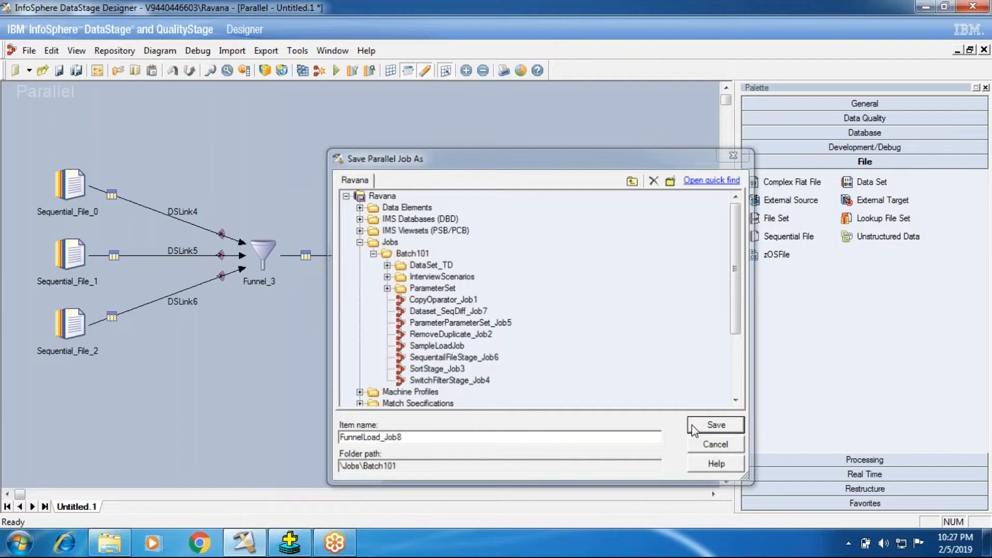
{"action": "left_click", "coordinate": [694, 430]}
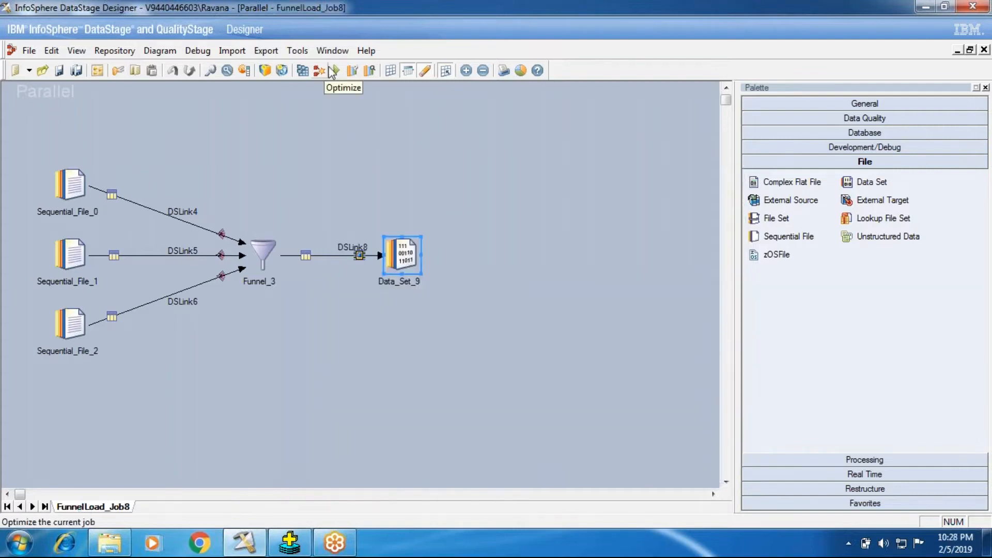
- Run the job and check the row counts on DSLink4, DSLink5 and DSLink6
{"action": "left_click", "coordinate": [182, 222]}
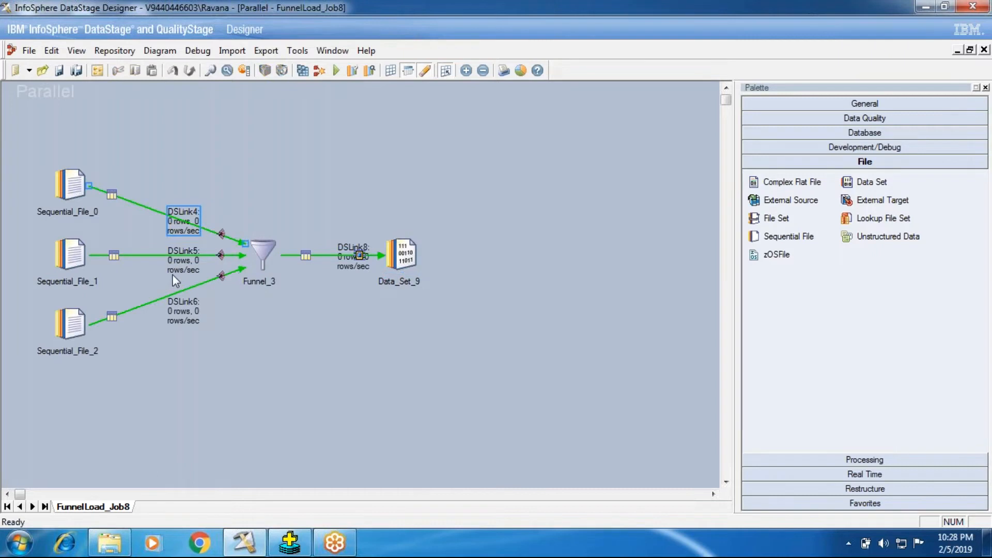
{"action": "left_click", "coordinate": [177, 268]}
{"action": "left_click", "coordinate": [182, 310]}
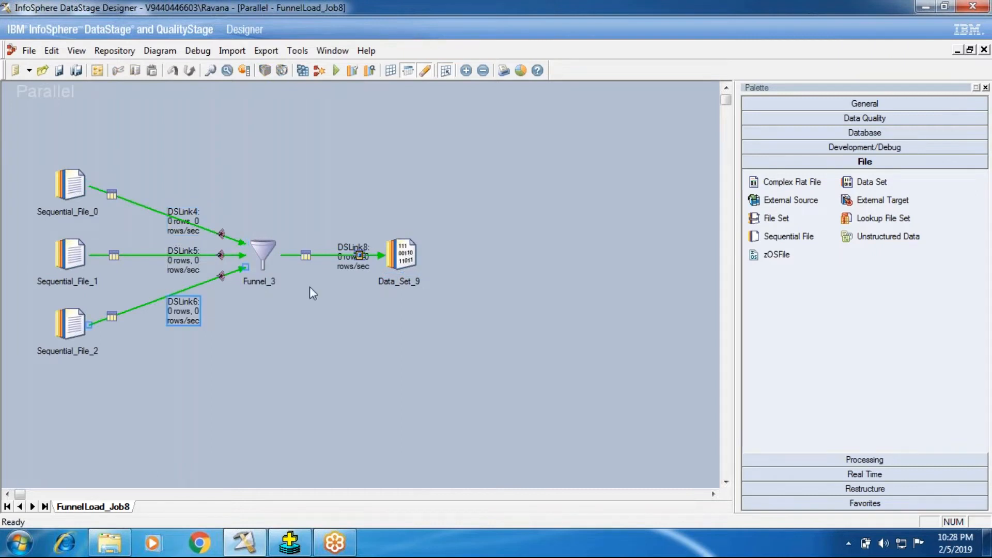
- Review Sequential_File_0's properties, format and column definitions for the cause of the missing rows
{"action": "left_click", "coordinate": [79, 187]}
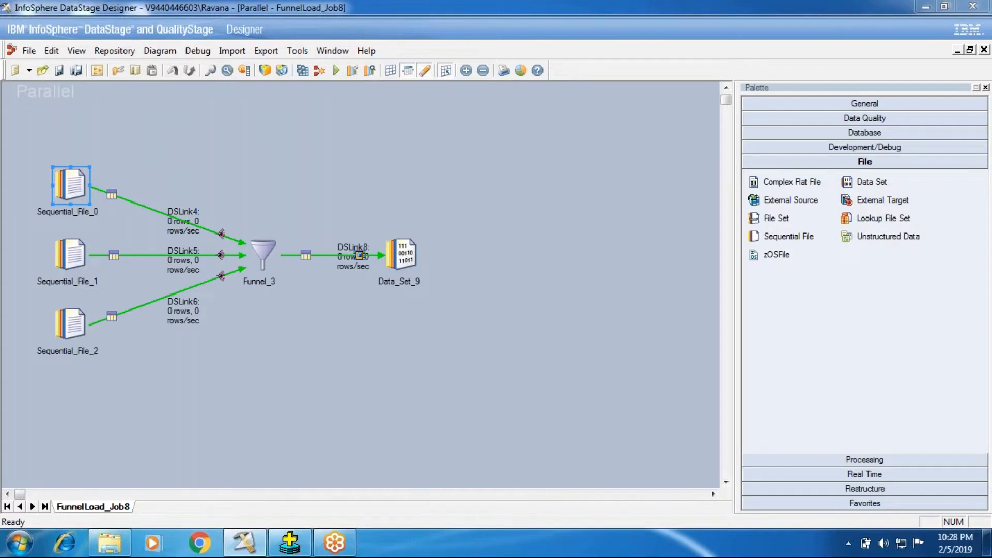
{"action": "double_click", "coordinate": [78, 187]}
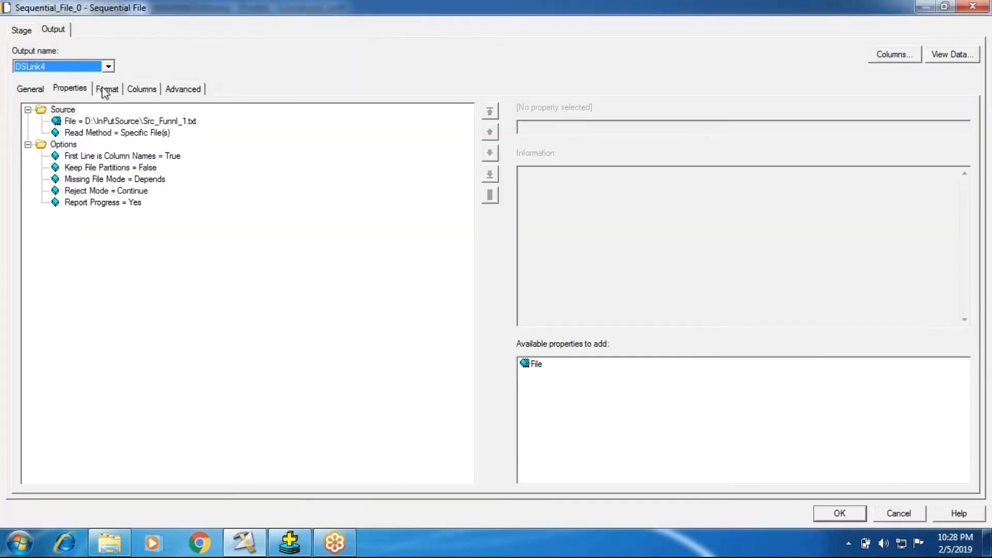
{"action": "left_click", "coordinate": [107, 90]}
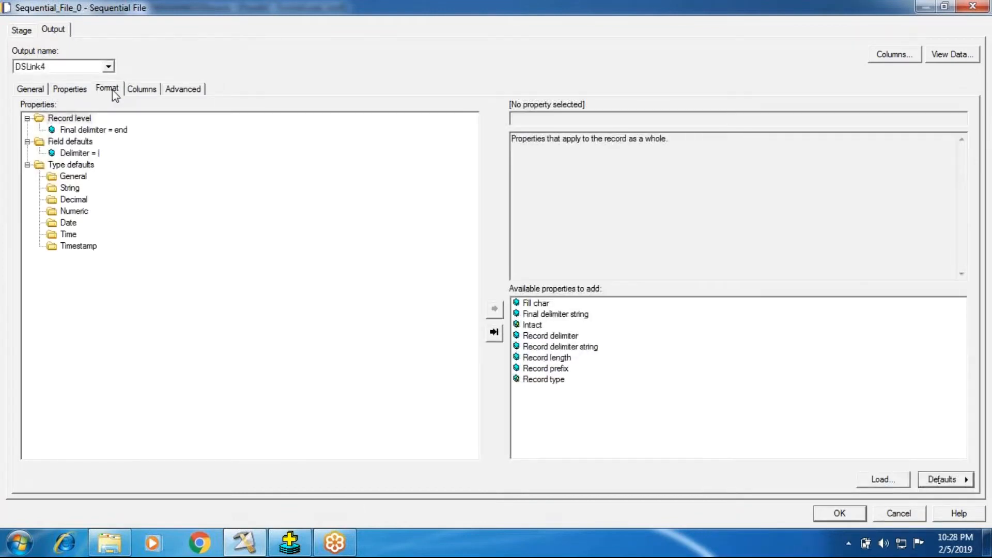
{"action": "left_click", "coordinate": [142, 89]}
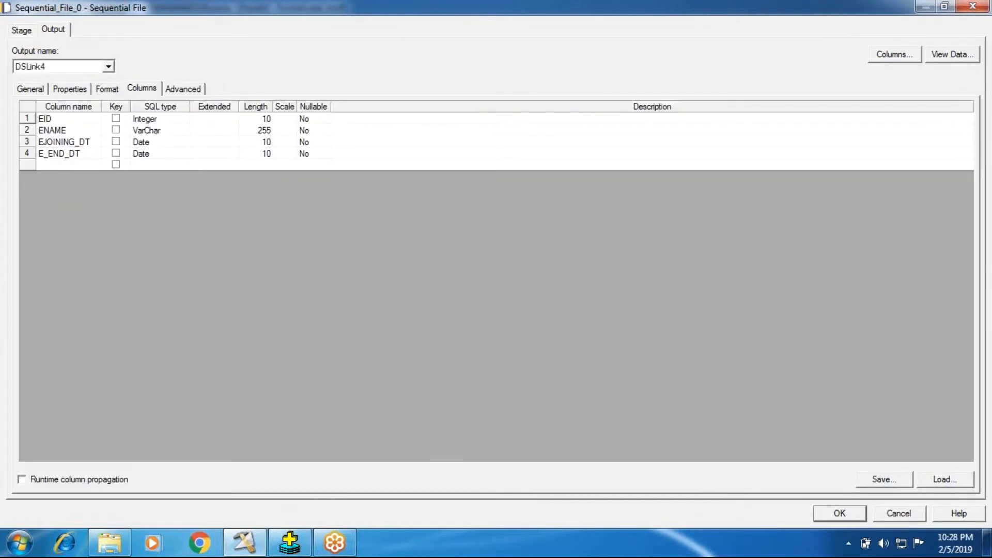
{"action": "left_click", "coordinate": [820, 519]}
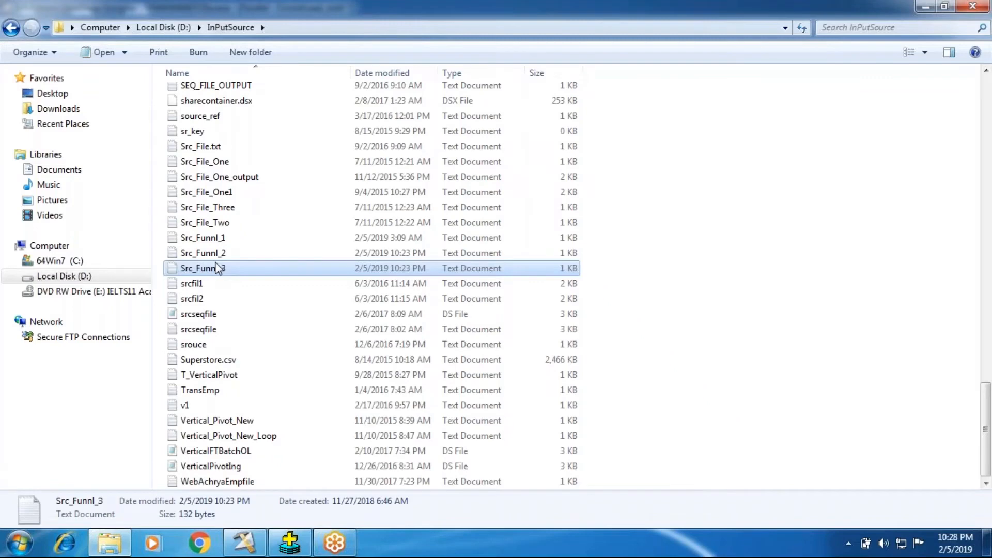
- Check the date format in the Src_Funnl_1 text file in the InPutSource folder and return to DataStage Designer
{"action": "double_click", "coordinate": [216, 239]}
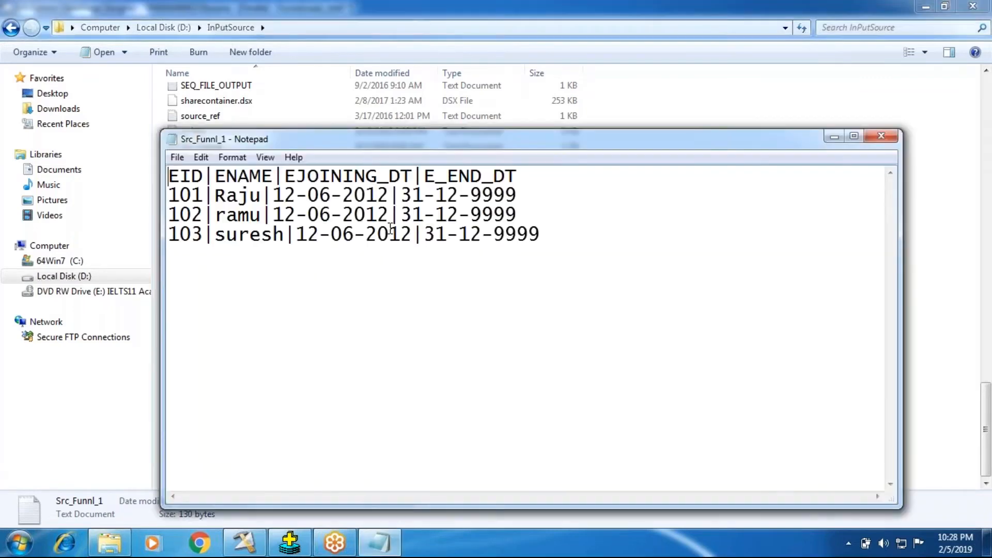
{"action": "left_click", "coordinate": [887, 138]}
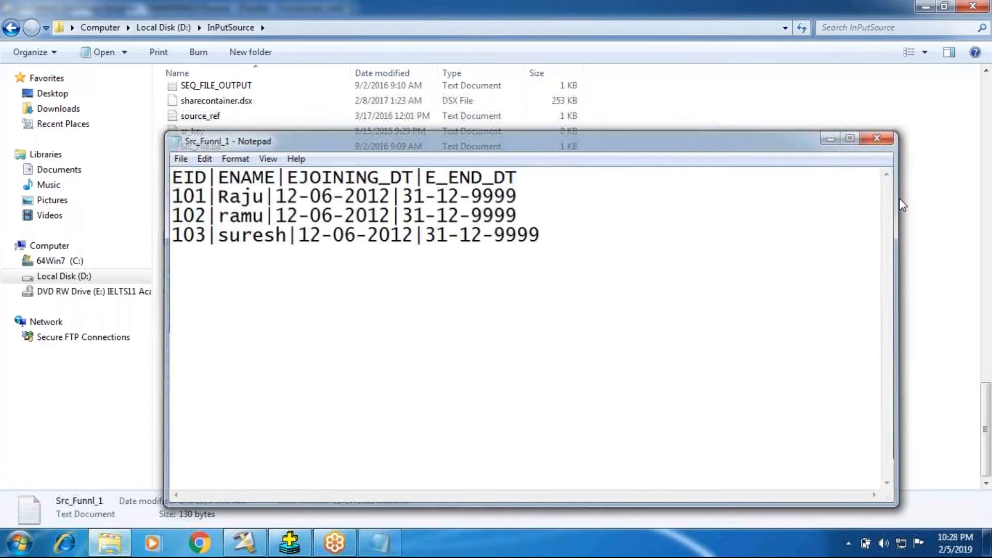
{"action": "left_click", "coordinate": [241, 545]}
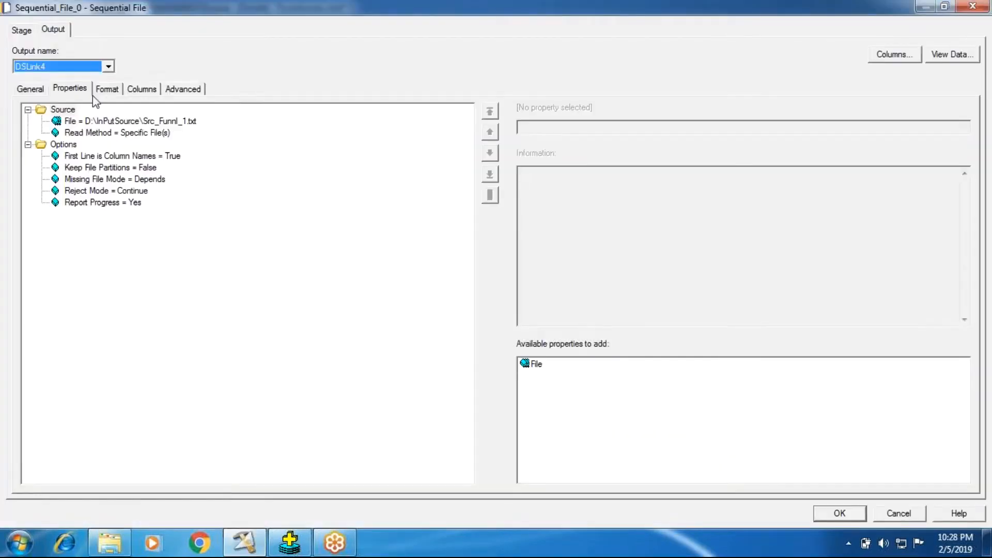
- Add a date Format string of %dd-%mm-%yyyy to Sequential_File_0's type defaults and save the stage settings
{"action": "left_click", "coordinate": [106, 89]}
{"action": "double_click", "coordinate": [519, 316]}
{"action": "key", "text": "shift+Left"}
{"action": "key", "text": "shift+Left"}
{"action": "key", "text": "shift+Left"}
{"action": "key", "text": "ctrl+c"}
{"action": "key", "text": "BackSpace"}
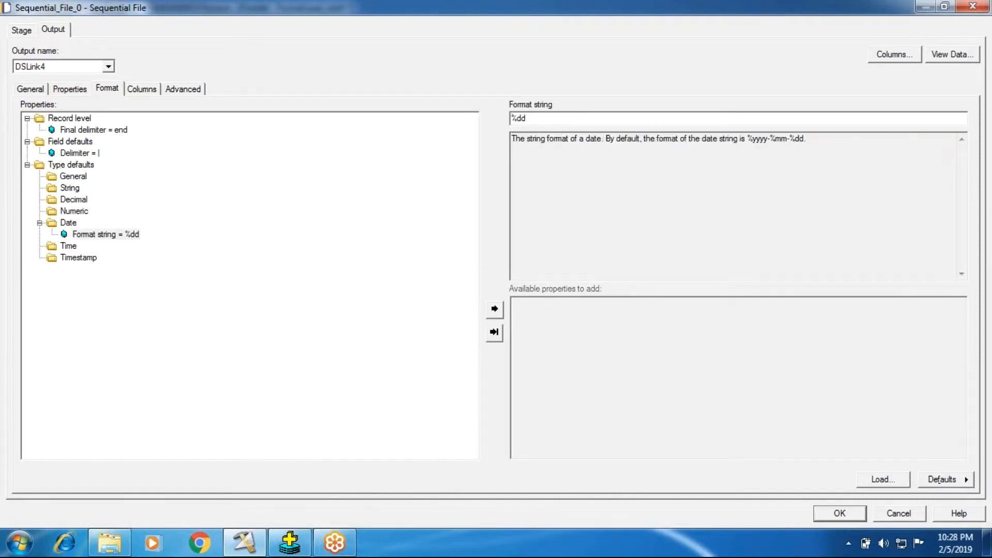
{"action": "type", "text": "-"}
{"action": "key", "text": "ctrl+v"}
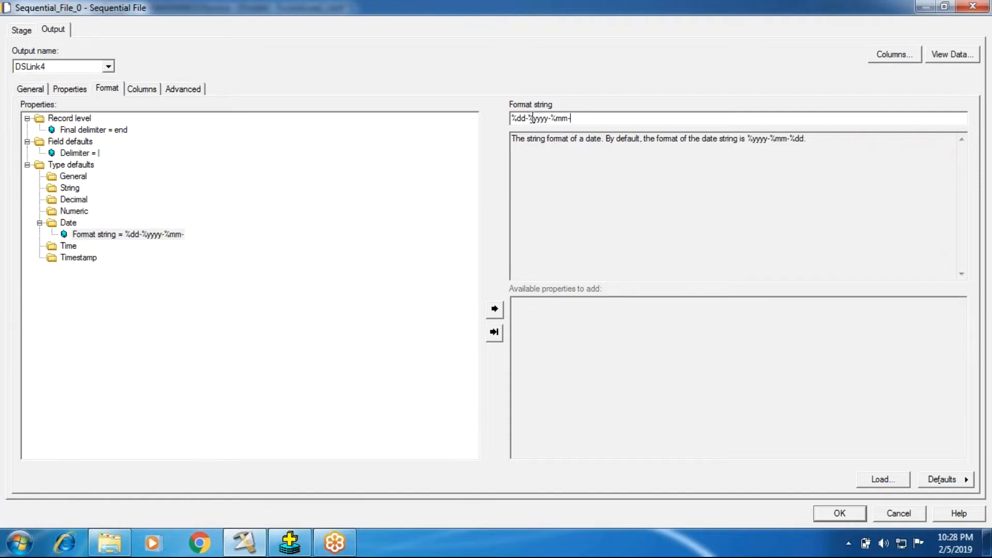
{"action": "left_click_drag", "start_coordinate": [528, 118], "coordinate": [549, 118]}
{"action": "key", "text": "Delete"}
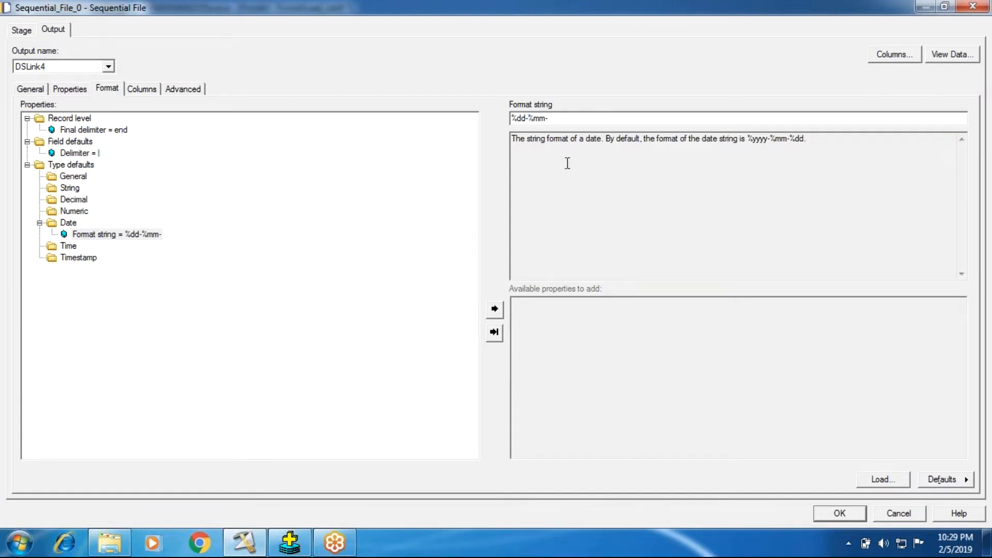
{"action": "left_click", "coordinate": [575, 116]}
{"action": "type", "text": "%yyyy-"}
{"action": "left_click_drag", "start_coordinate": [623, 118], "coordinate": [342, 119]}
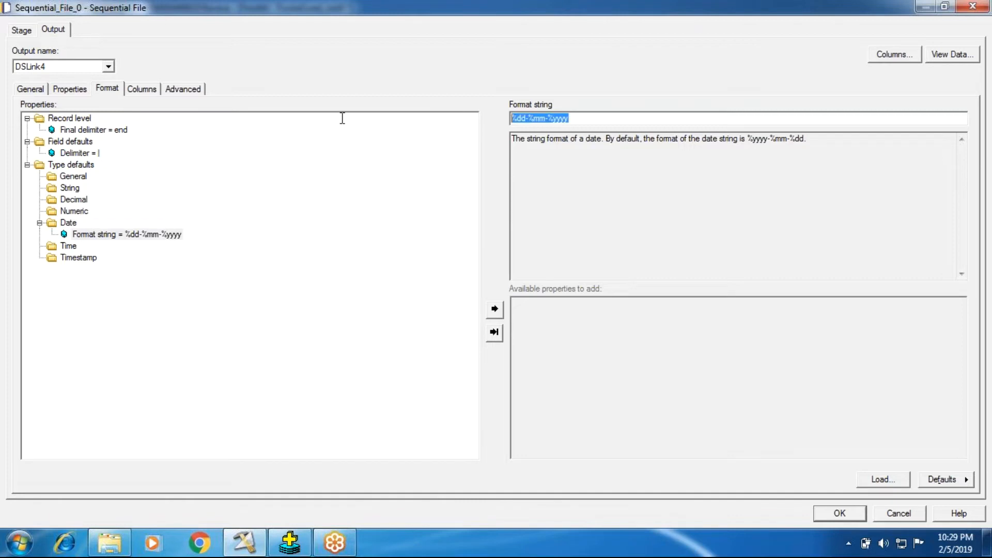
{"action": "left_click", "coordinate": [850, 514]}
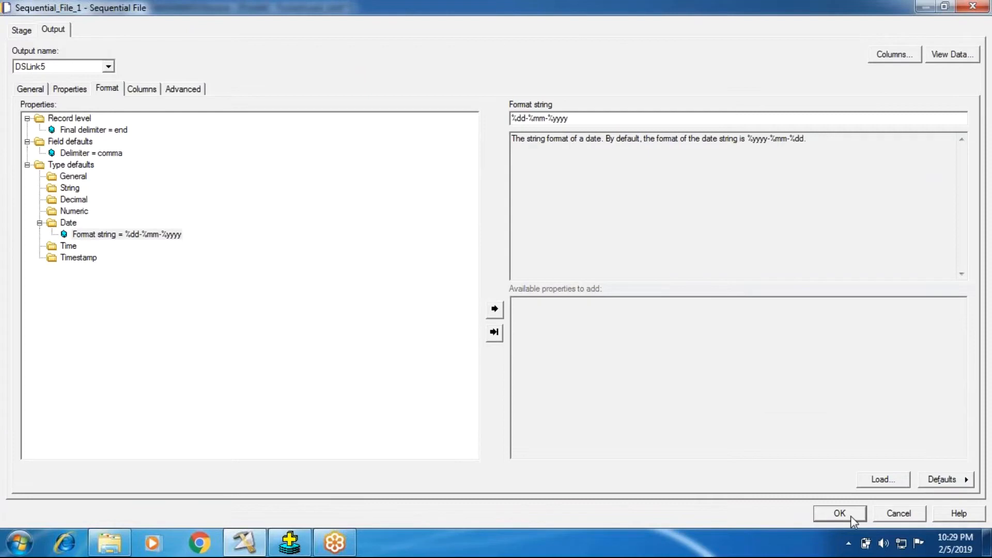
- Save Sequential_File_1's date format settings and set Sequential_File_2's default date Format string to %dd-%mm-%yyyy
{"action": "left_click", "coordinate": [842, 515]}
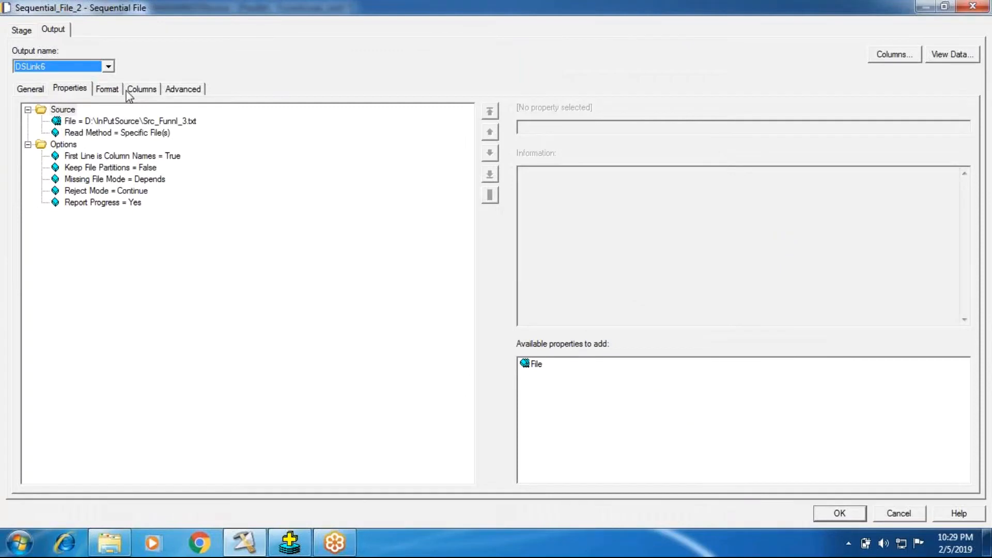
{"action": "left_click", "coordinate": [107, 89]}
{"action": "type", "text": "%dd-%mm-%yyyy"}
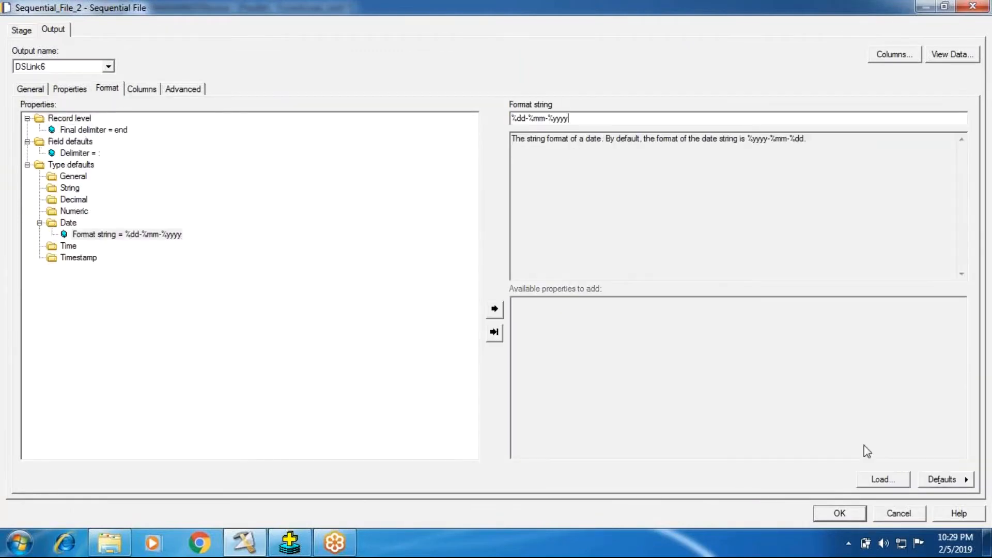
{"action": "left_click", "coordinate": [841, 513]}
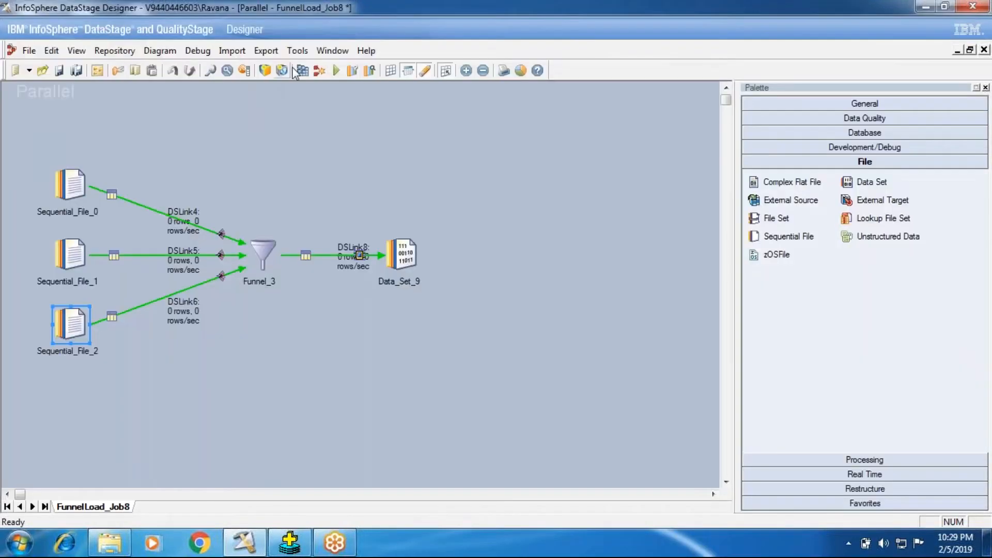
- Compile and run FunnelLoad_Job8, and move the DSLink8 label below its link to read the row count
{"action": "left_click", "coordinate": [303, 72]}
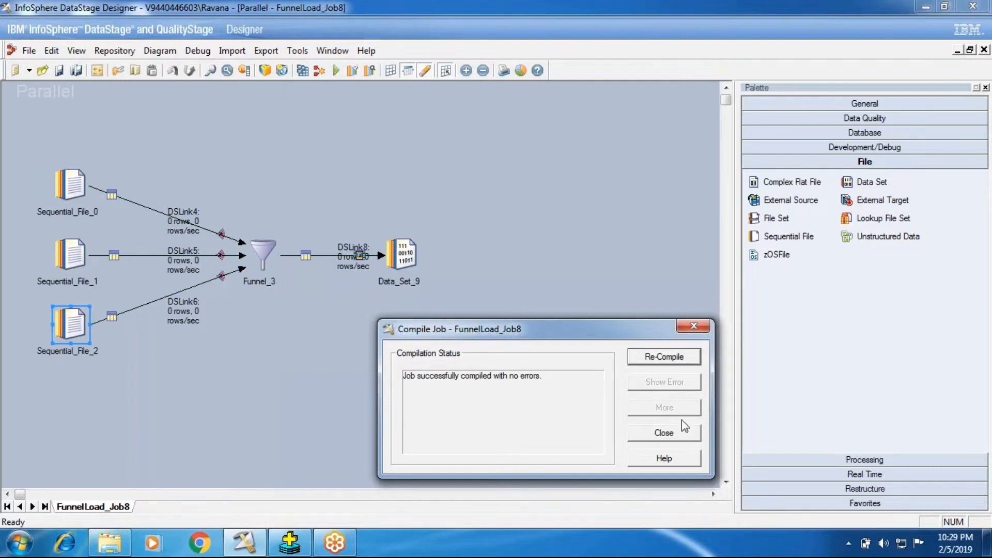
{"action": "left_click", "coordinate": [671, 439]}
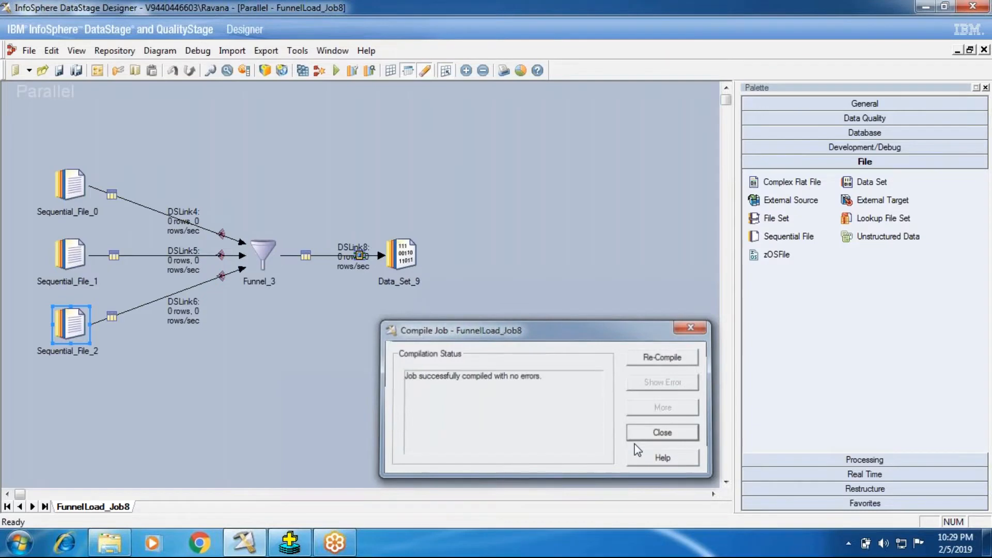
{"action": "left_click", "coordinate": [334, 71]}
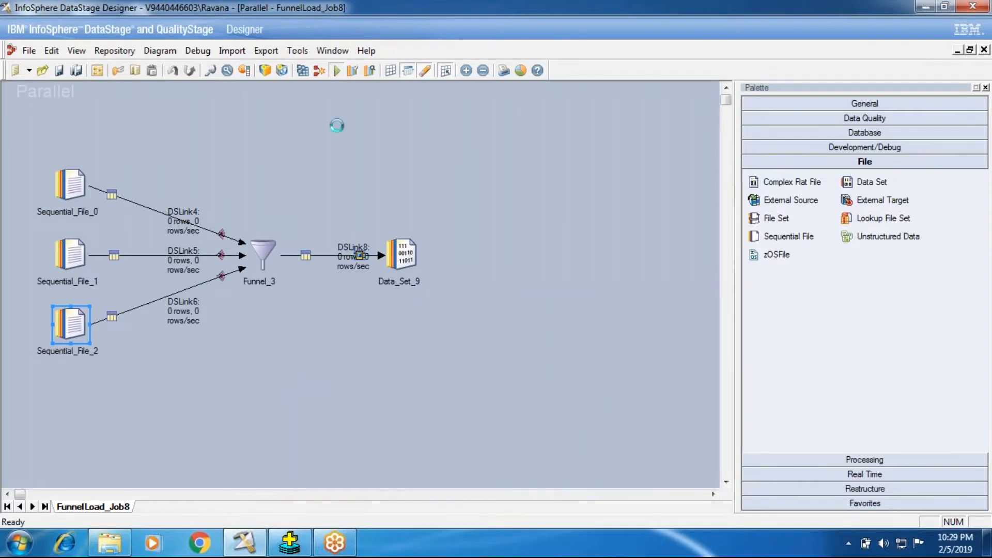
{"action": "left_click", "coordinate": [226, 307]}
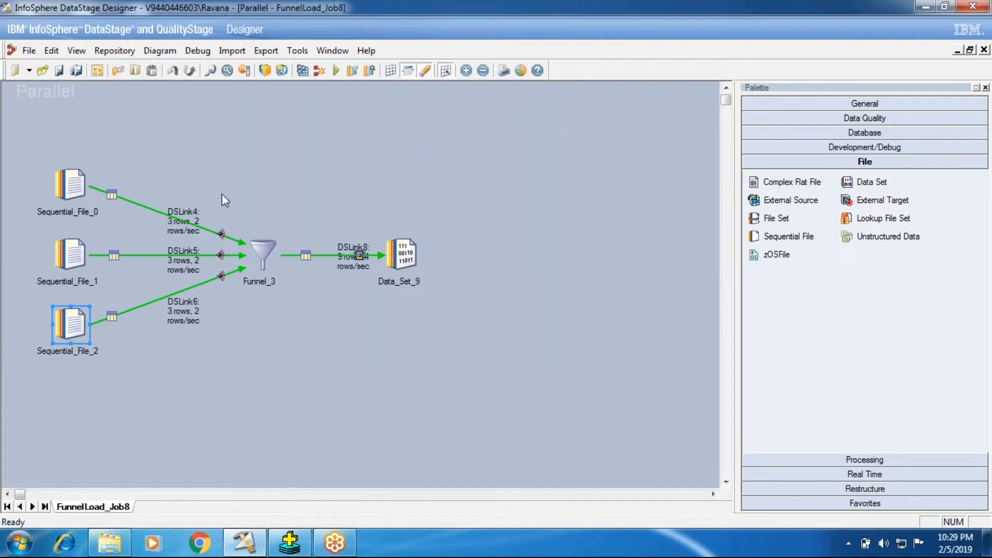
{"action": "left_click_drag", "start_coordinate": [339, 266], "coordinate": [333, 274]}
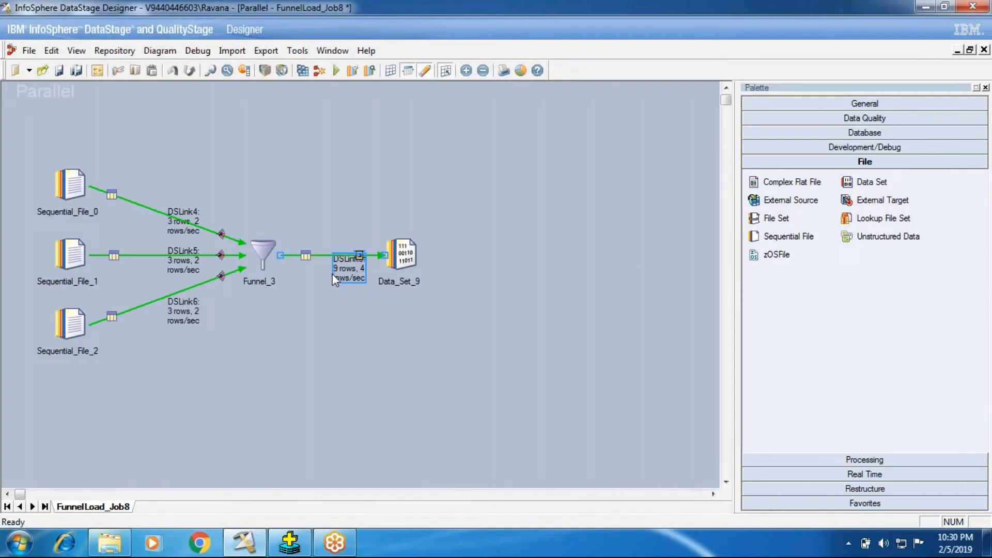
- Check the order of input links DSLink4, DSLink5 and DSLink6 in Funnel_3 against the three sequential file sources
{"action": "double_click", "coordinate": [264, 245]}
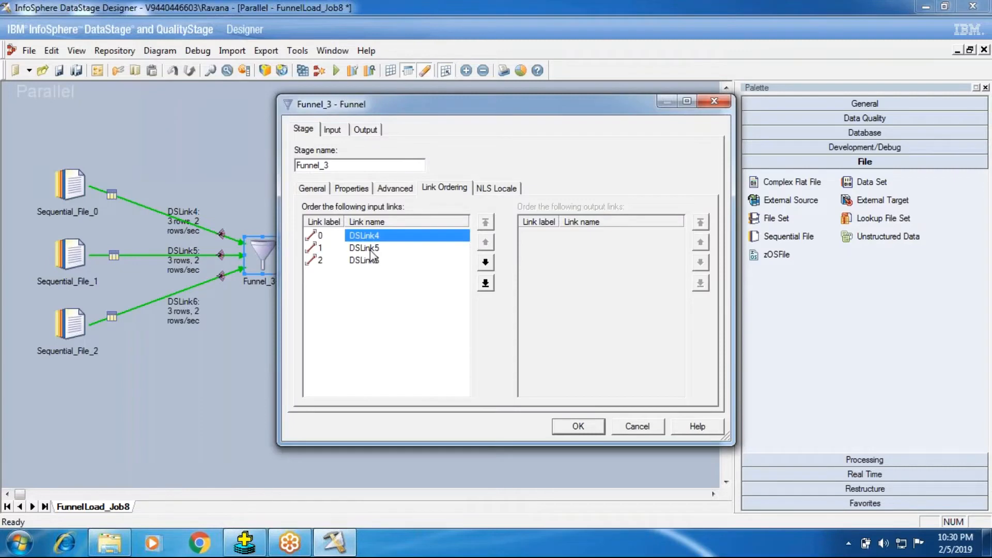
{"action": "left_click", "coordinate": [365, 260]}
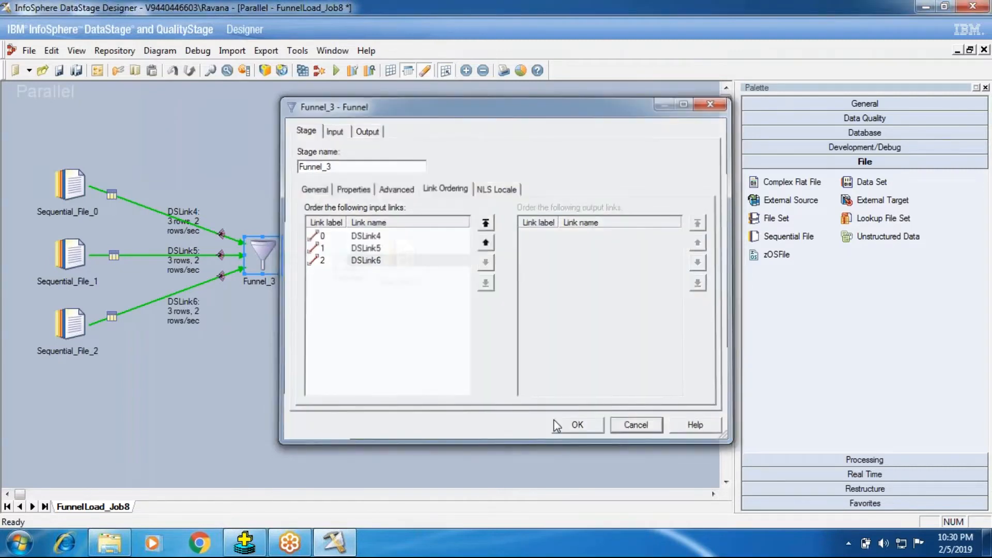
{"action": "left_click", "coordinate": [557, 426]}
{"action": "left_click", "coordinate": [172, 222]}
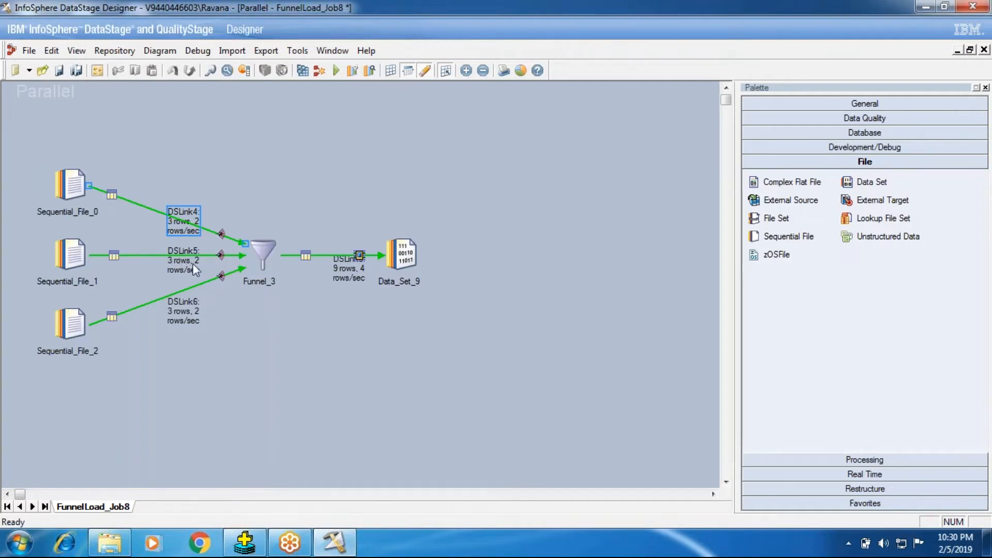
{"action": "left_click", "coordinate": [69, 196]}
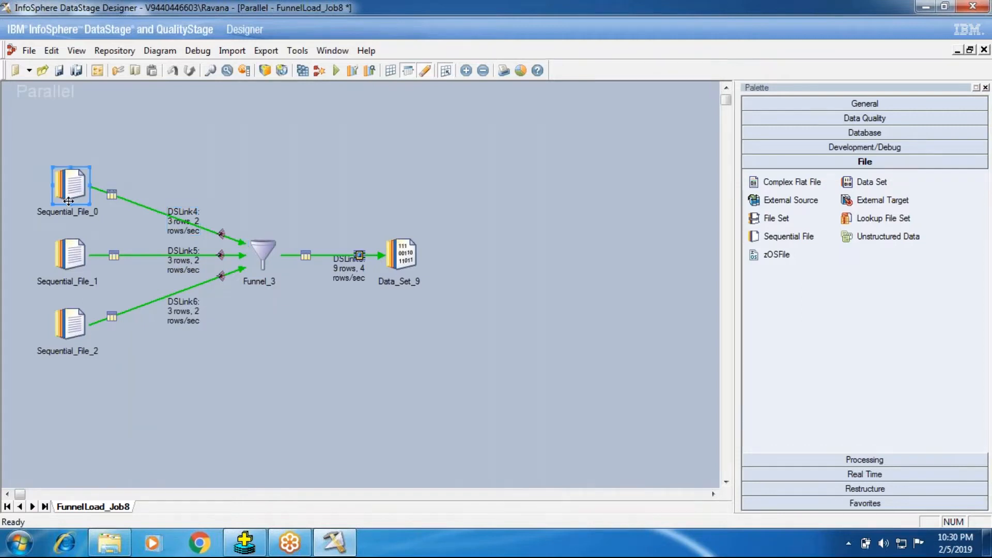
{"action": "left_click", "coordinate": [80, 257]}
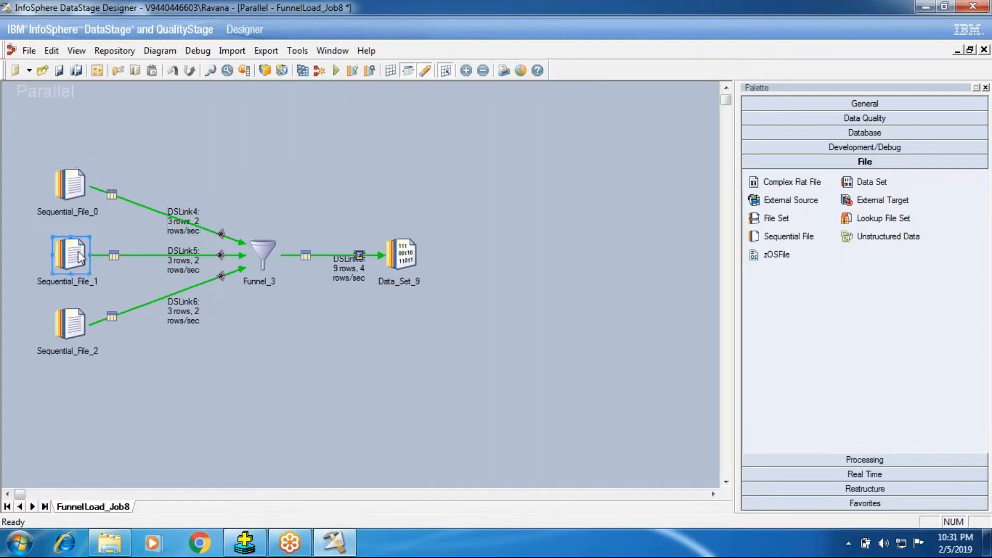
{"action": "left_click", "coordinate": [72, 336]}
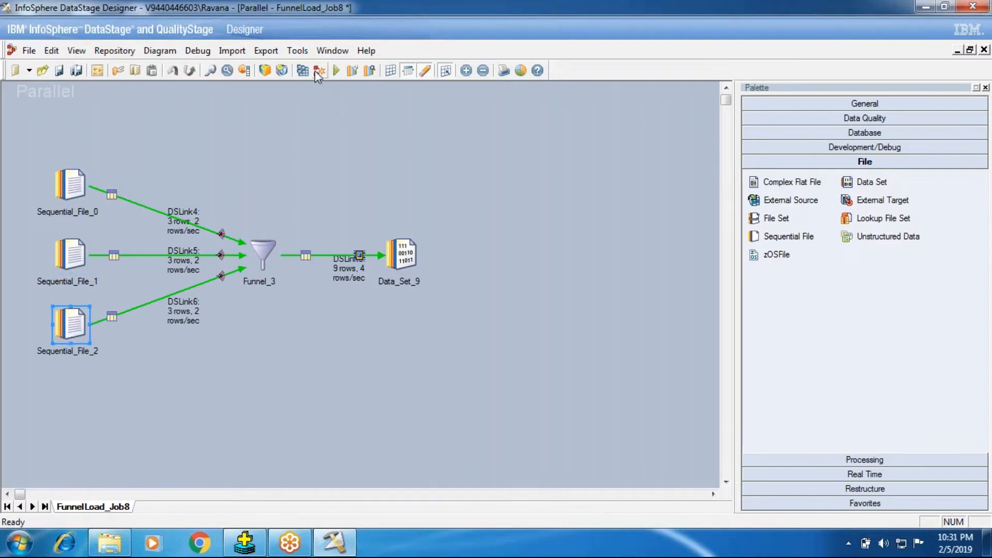
- Save and recompile FunnelLoad_Job8, and run it with no limit on warnings
{"action": "left_click", "coordinate": [301, 72]}
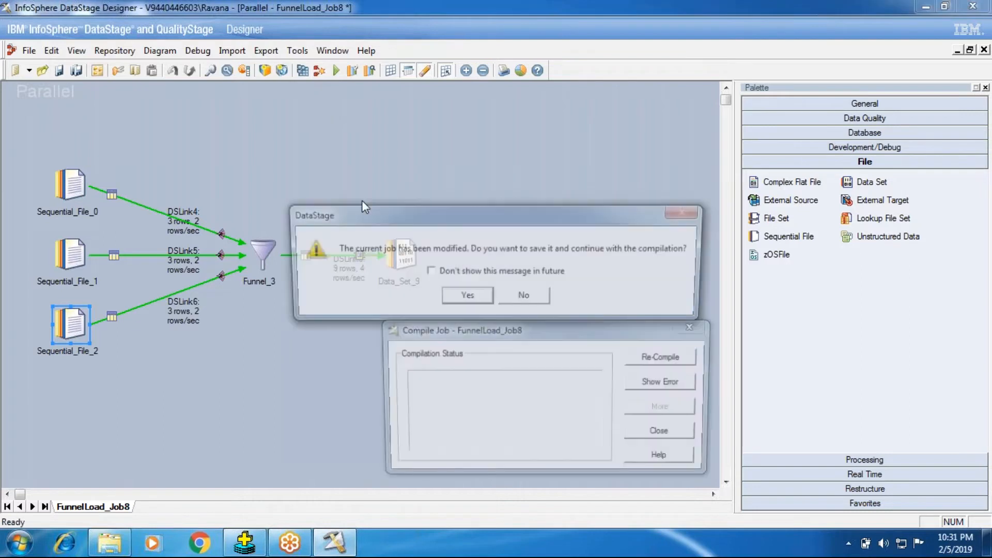
{"action": "left_click", "coordinate": [467, 295]}
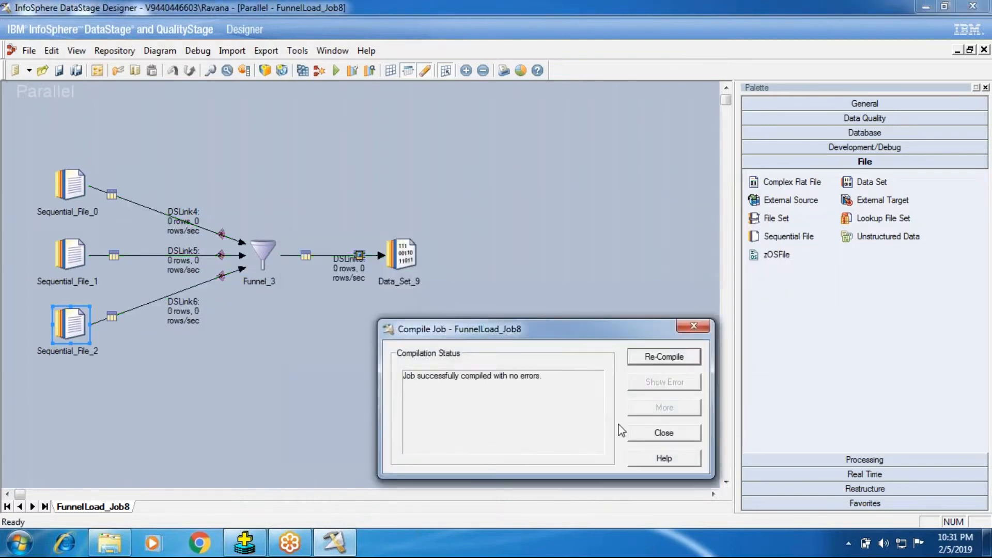
{"action": "key", "text": "Escape"}
{"action": "left_click", "coordinate": [336, 70]}
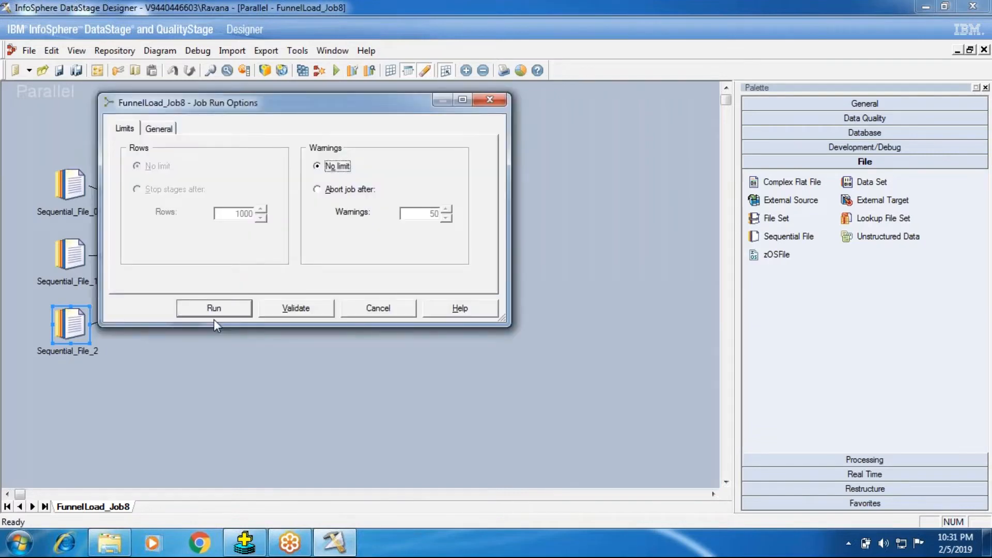
{"action": "left_click", "coordinate": [214, 318]}
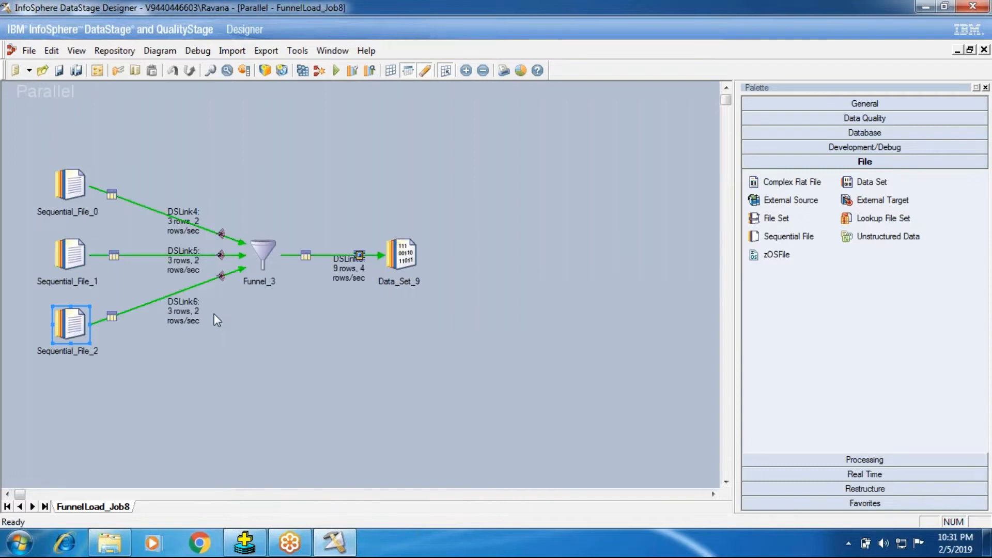
- View the DSLink8 data in Data_Set_9 and examine the order of the EID values
{"action": "right_click", "coordinate": [406, 265]}
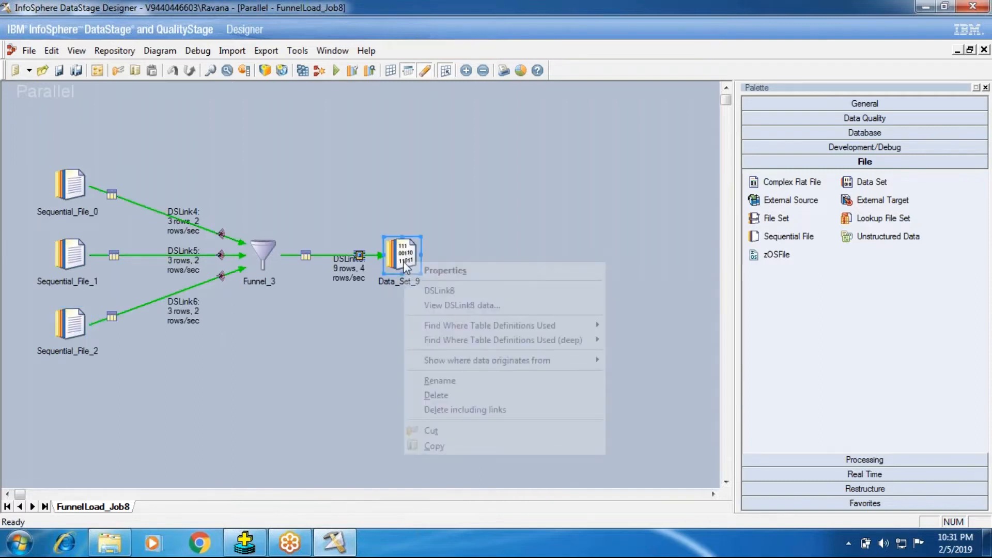
{"action": "left_click", "coordinate": [438, 310]}
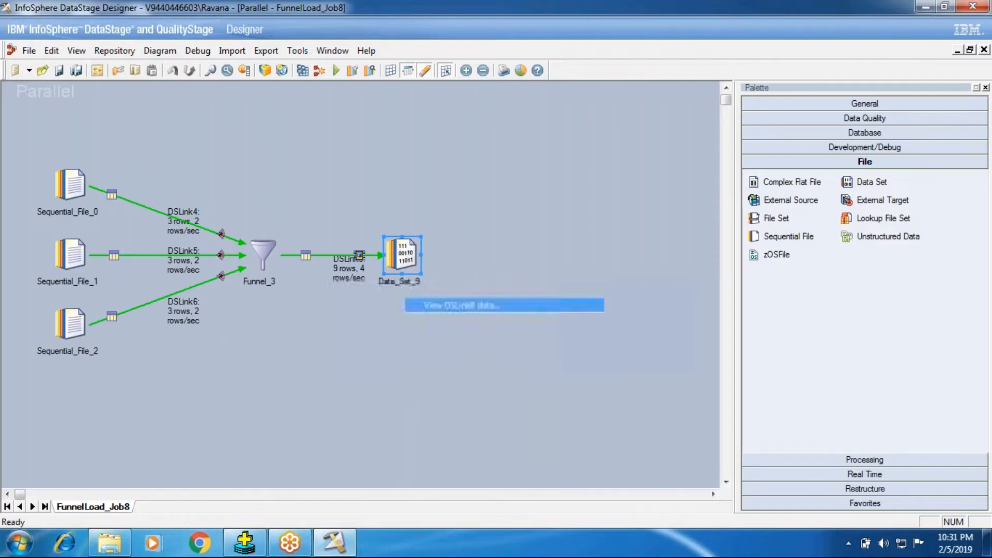
{"action": "left_click", "coordinate": [626, 232]}
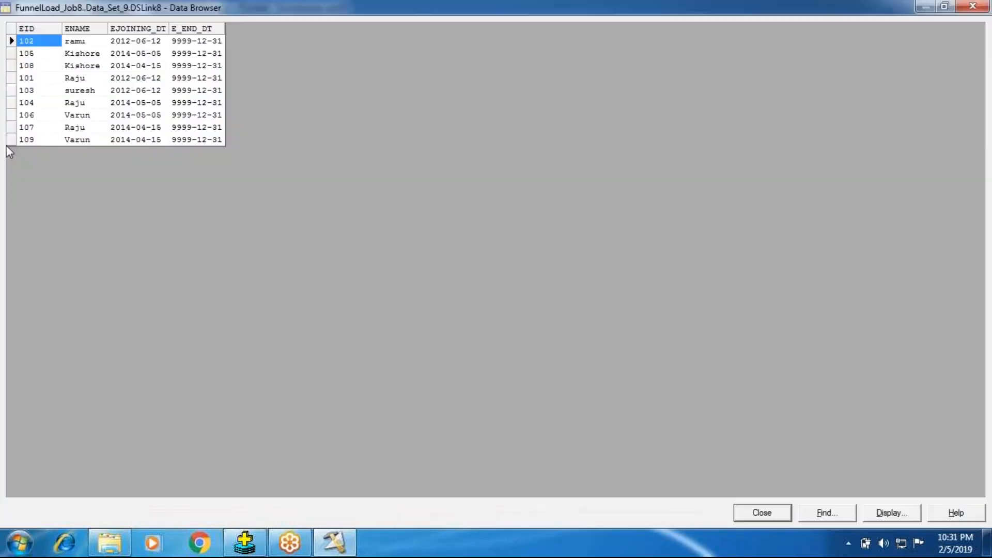
{"action": "left_click", "coordinate": [26, 78]}
{"action": "left_click", "coordinate": [31, 41]}
{"action": "left_click", "coordinate": [37, 101]}
{"action": "left_click", "coordinate": [35, 53]}
{"action": "left_click", "coordinate": [41, 126]}
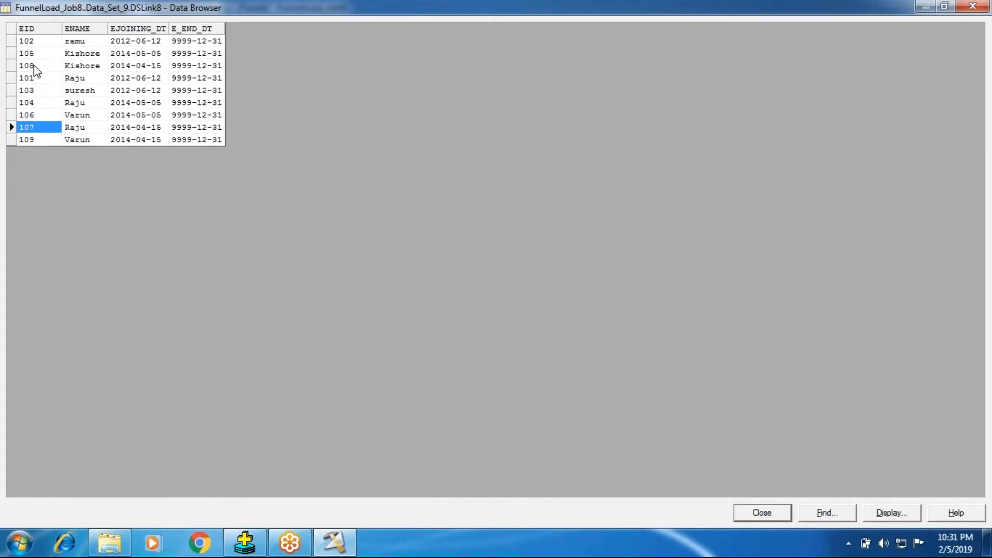
{"action": "left_click", "coordinate": [34, 66]}
{"action": "left_click", "coordinate": [776, 516]}
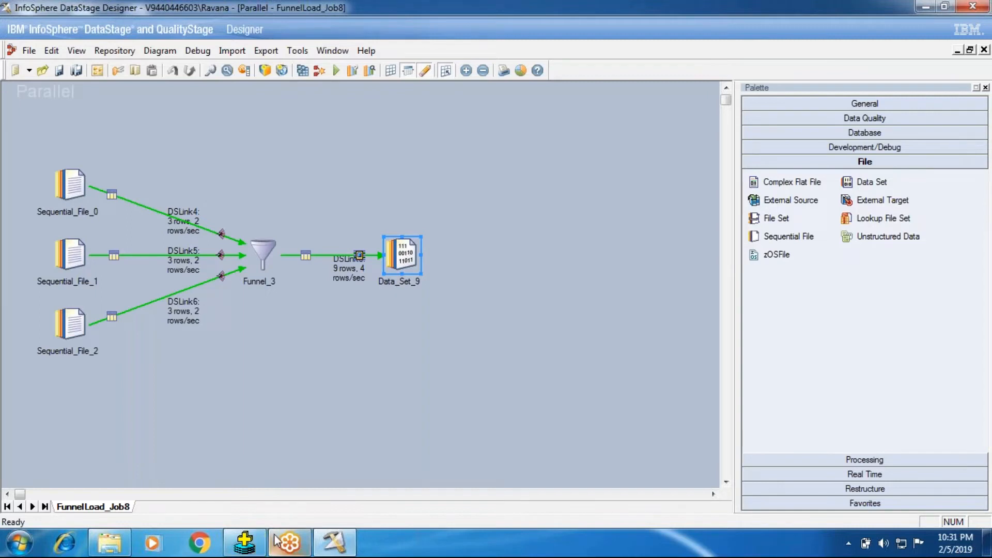
- Launch DataStage Director from Designer
{"action": "mouse_move", "coordinate": [329, 537]}
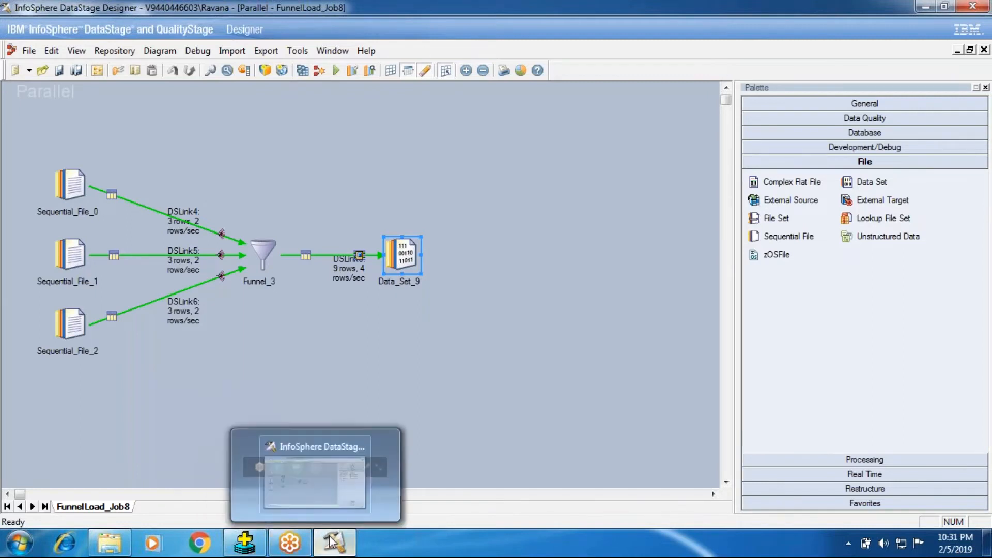
{"action": "left_click", "coordinate": [298, 50]}
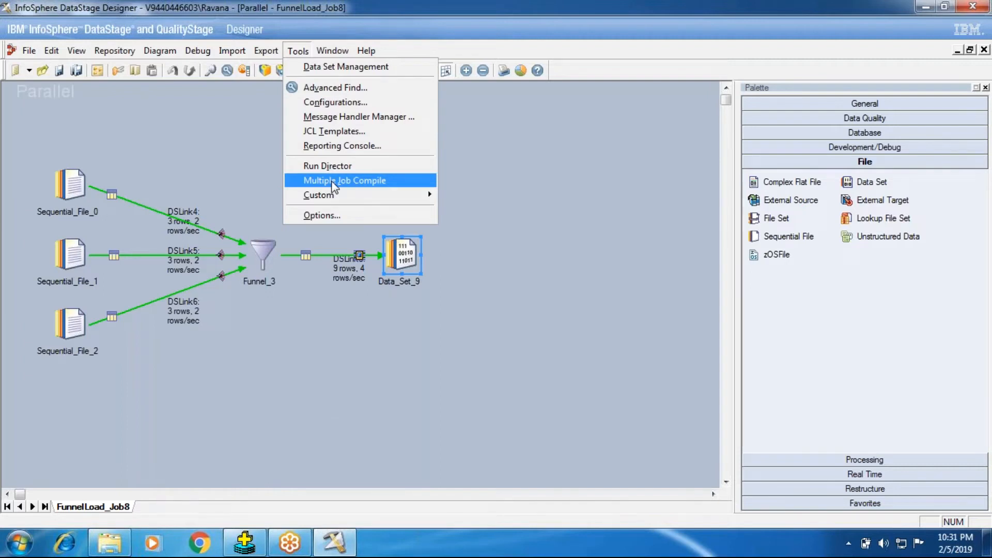
{"action": "left_click", "coordinate": [327, 166]}
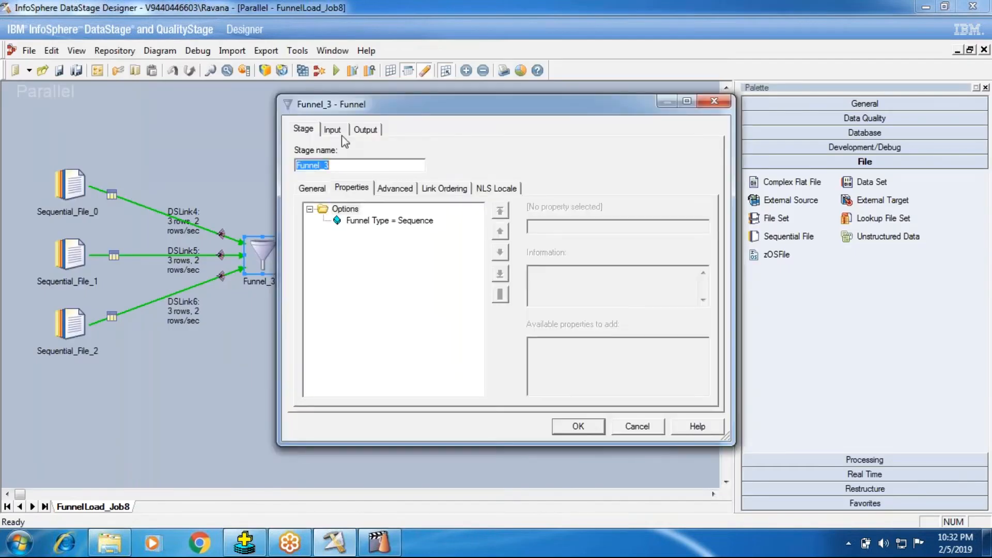
- Review Funnel_3's input and output buffering settings and the DSLink8 column mapping, and accept the stage settings
{"action": "left_click", "coordinate": [342, 135]}
{"action": "left_click", "coordinate": [433, 188]}
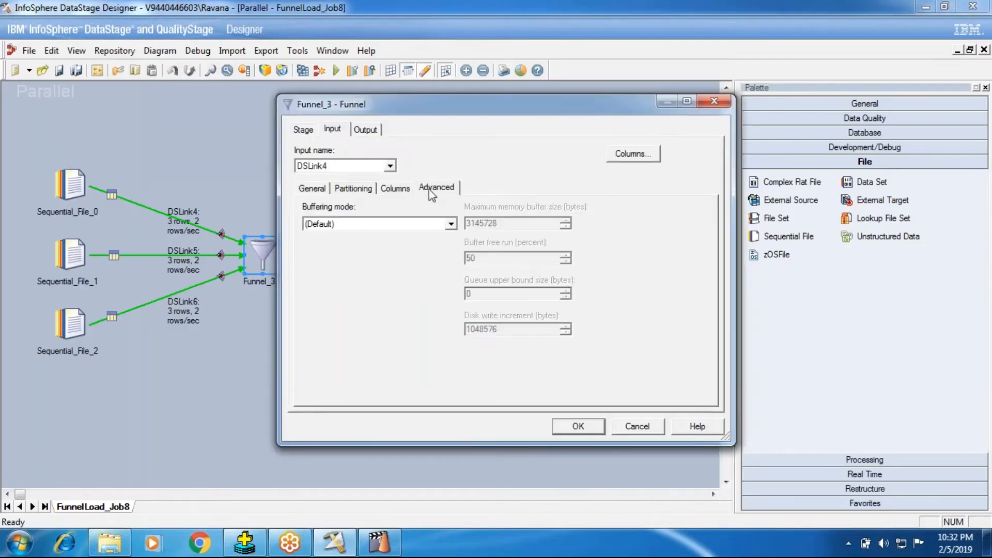
{"action": "left_click", "coordinate": [367, 131]}
{"action": "left_click", "coordinate": [336, 132]}
{"action": "left_click", "coordinate": [357, 132]}
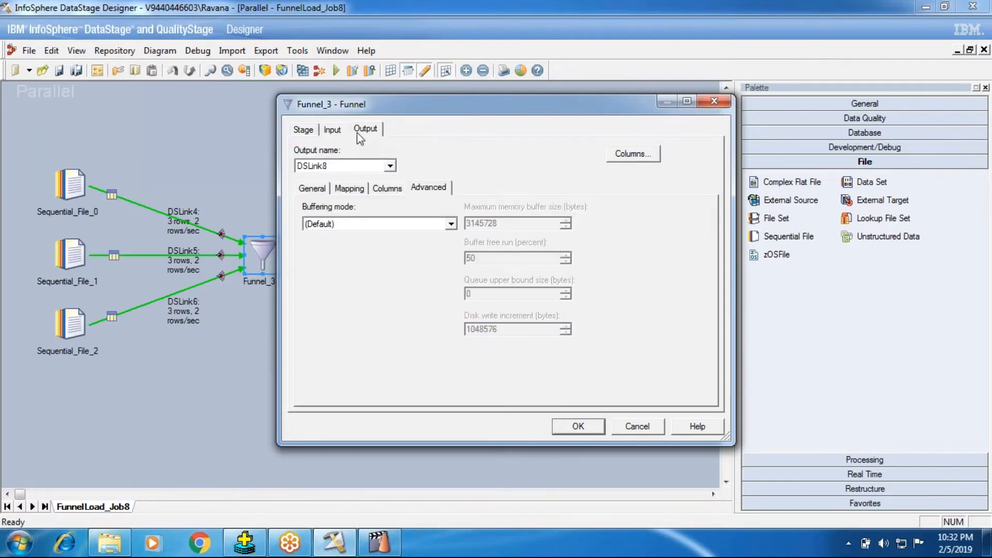
{"action": "left_click", "coordinate": [352, 188]}
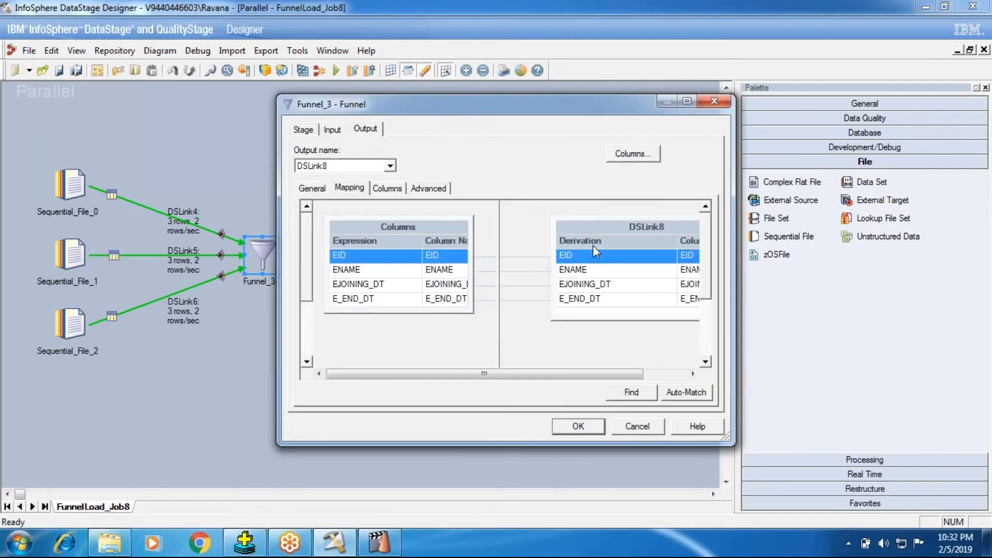
{"action": "left_click", "coordinate": [559, 427]}
- Save, recompile and run FunnelLoad_Job8 with no warning limit, and view the data loaded into Data_Set_9
{"action": "key", "text": "F7"}
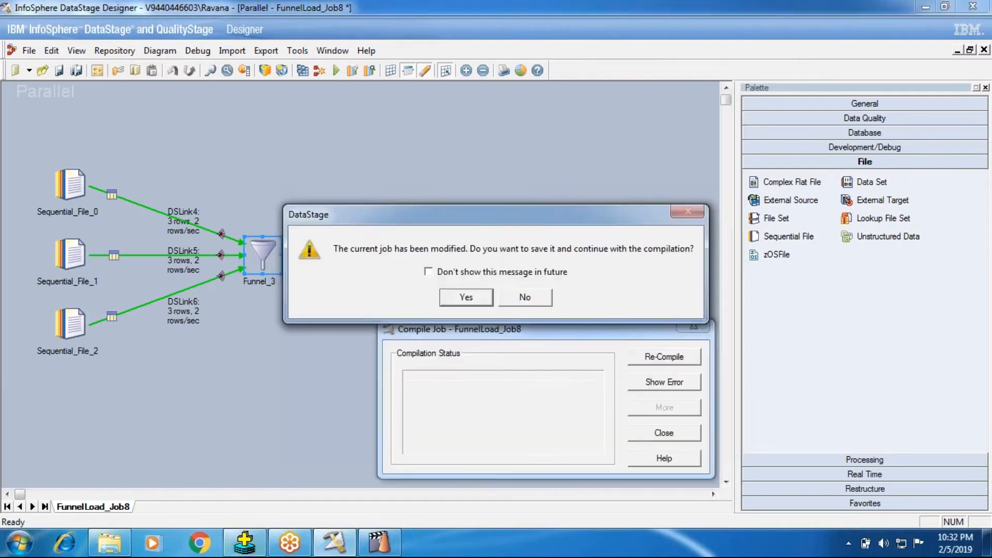
{"action": "left_click", "coordinate": [461, 297]}
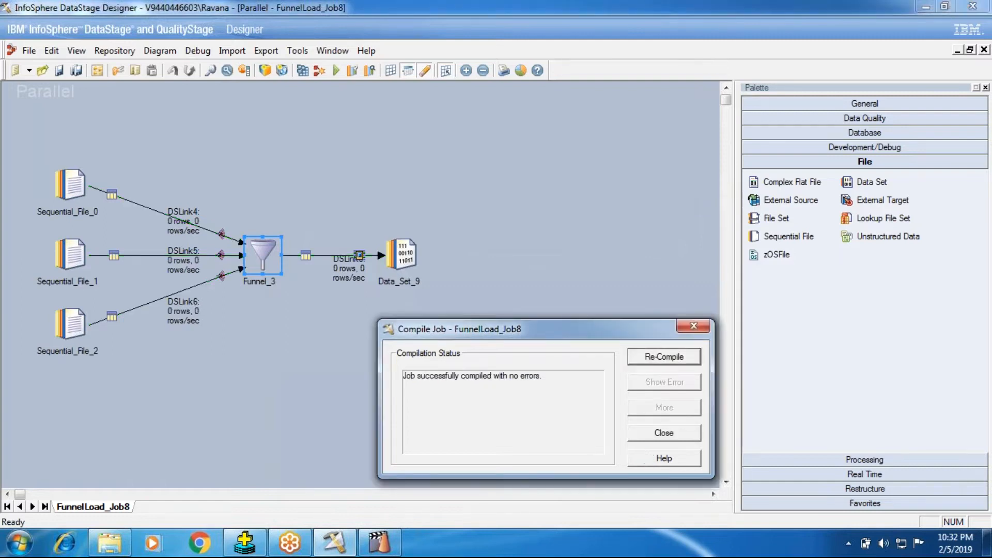
{"action": "left_click", "coordinate": [664, 432]}
{"action": "left_click", "coordinate": [338, 77]}
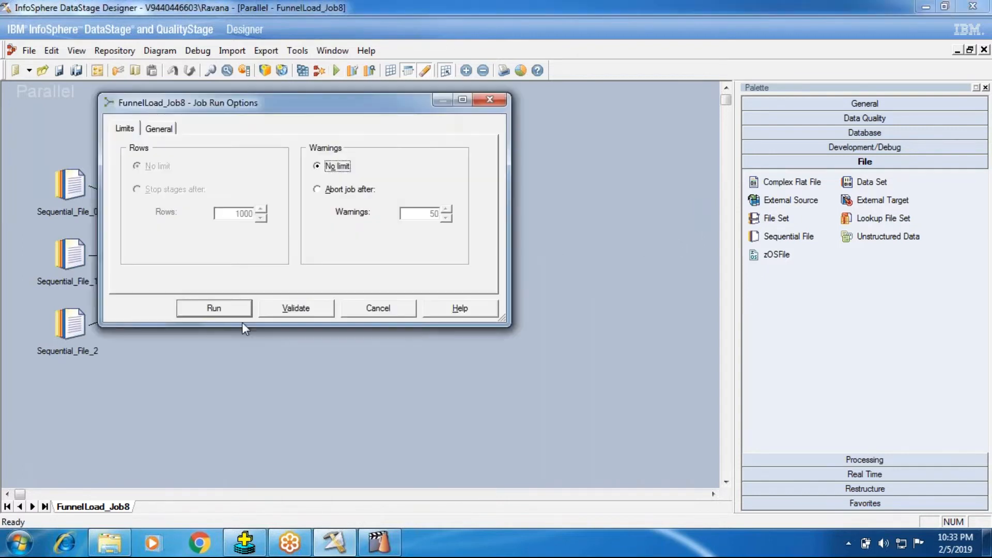
{"action": "left_click", "coordinate": [241, 313]}
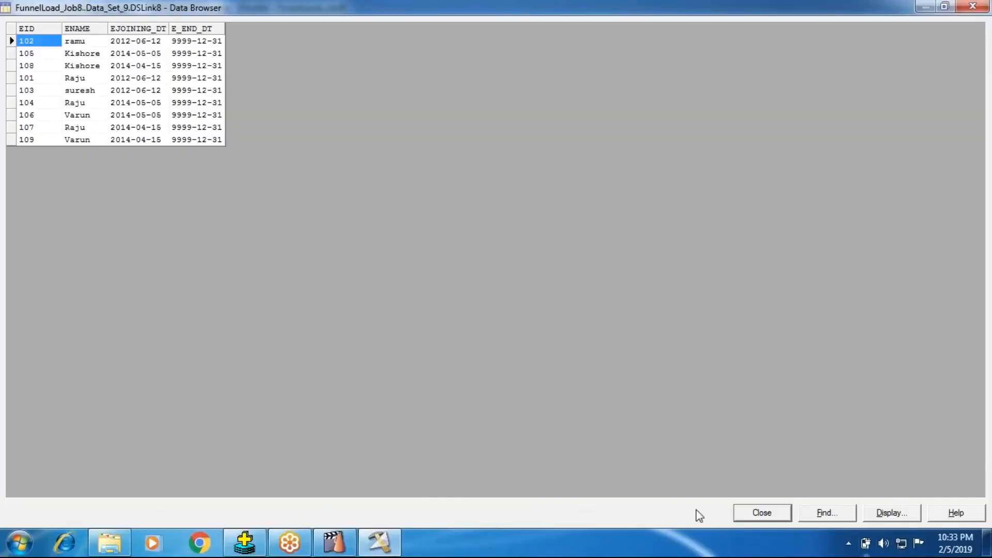
{"action": "left_click", "coordinate": [762, 513]}
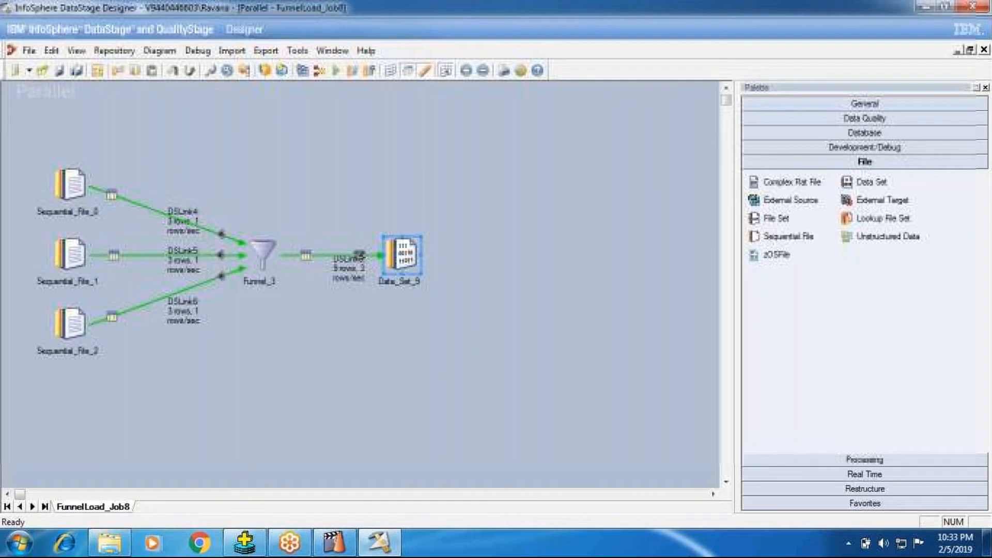
- Create a new configuration containing only the node1 definition copied from the default configuration, closed with a final brace
{"action": "left_click", "coordinate": [296, 54]}
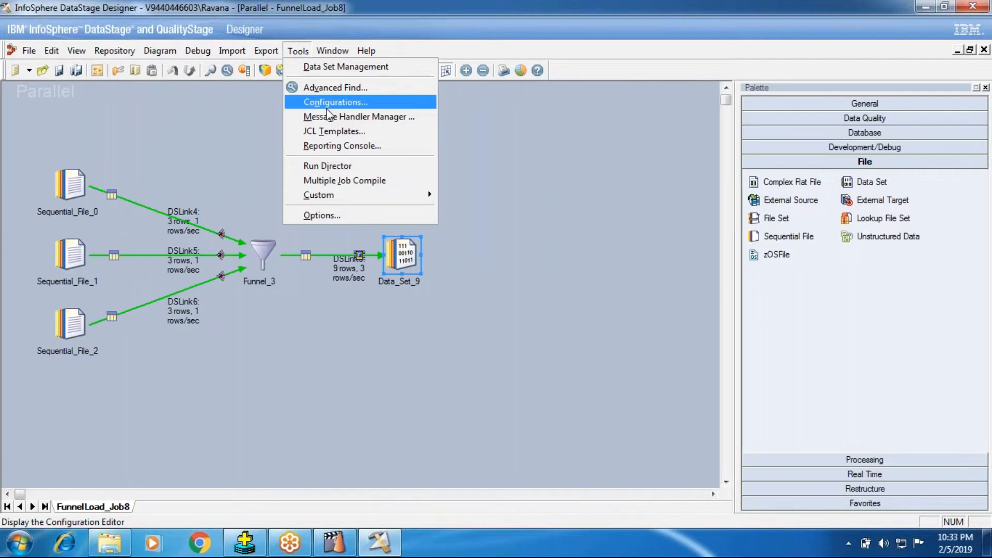
{"action": "left_click", "coordinate": [328, 103]}
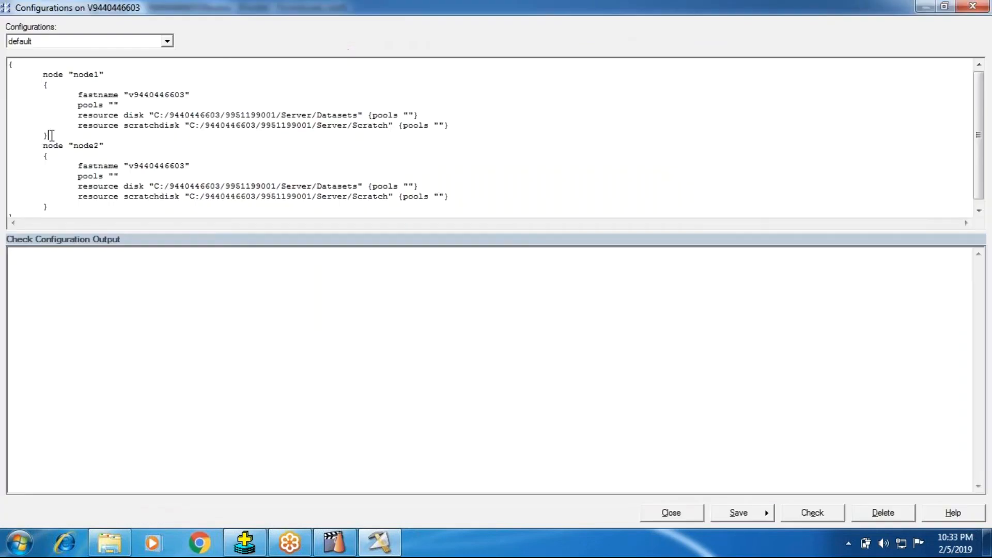
{"action": "left_click_drag", "start_coordinate": [48, 136], "coordinate": [125, 67]}
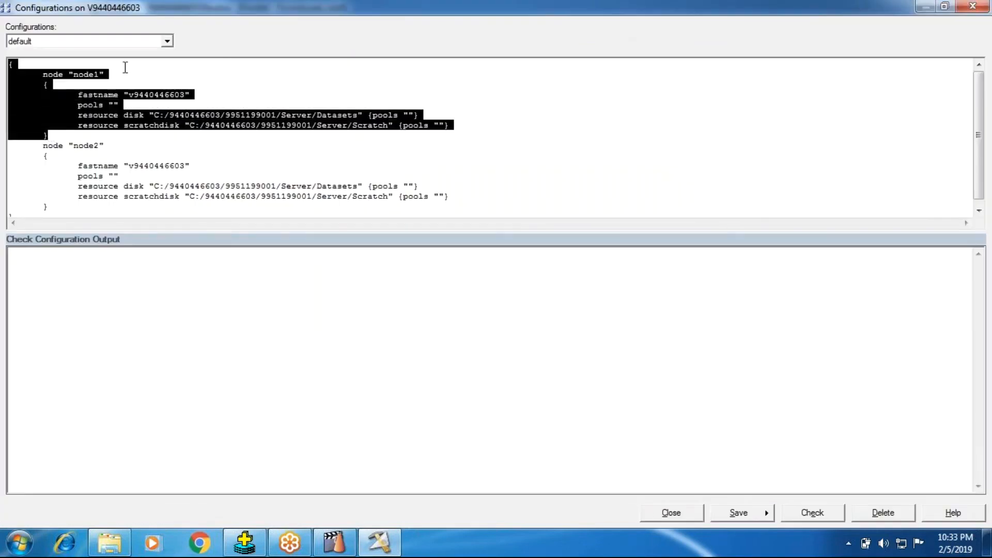
{"action": "left_click", "coordinate": [128, 42]}
{"action": "left_click", "coordinate": [45, 46]}
{"action": "left_click", "coordinate": [36, 45]}
{"action": "left_click", "coordinate": [38, 55]}
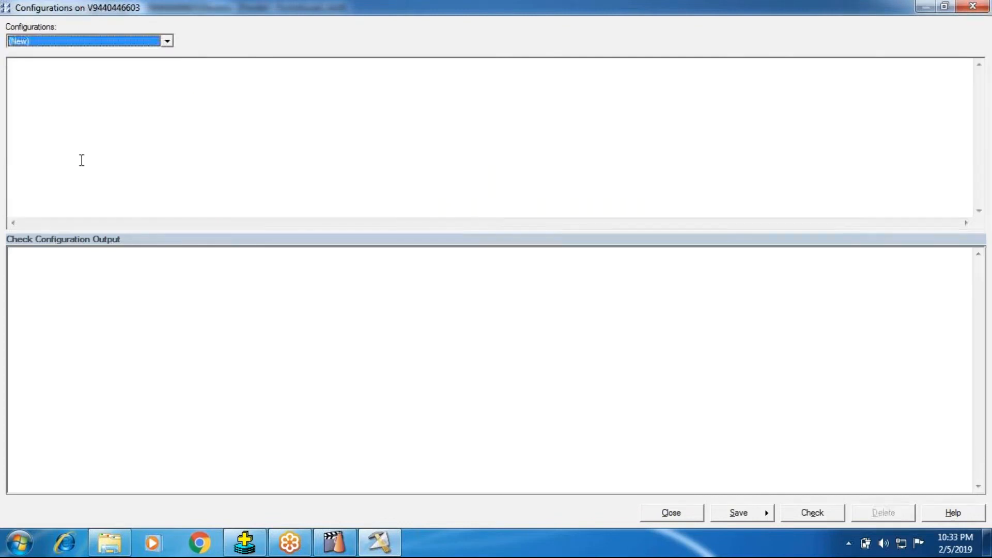
{"action": "key", "text": "ctrl+v"}
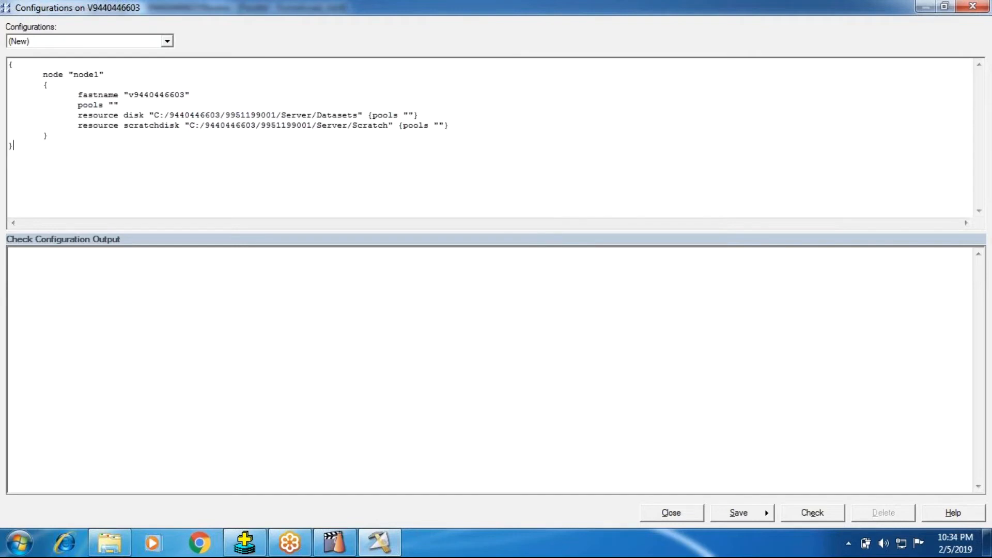
- Save the new configuration as SingleNode and close the configuration editor
{"action": "left_click", "coordinate": [739, 520]}
{"action": "left_click", "coordinate": [802, 495]}
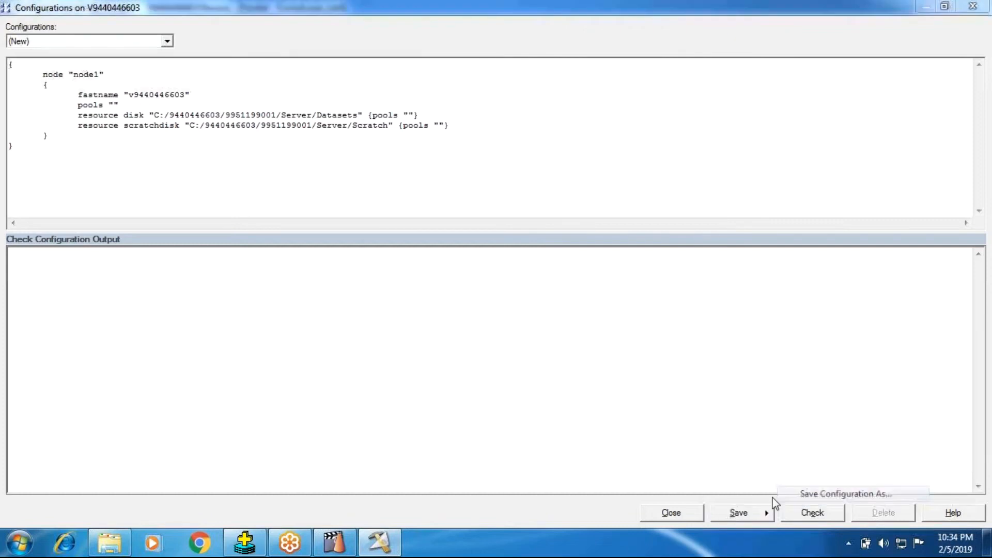
{"action": "type", "text": "Si"}
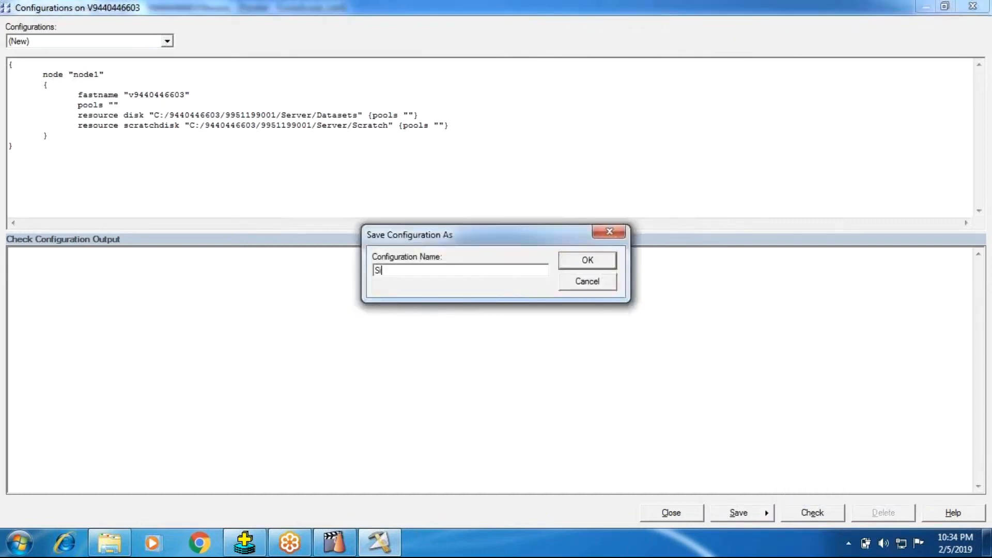
{"action": "type", "text": "ngleNode"}
{"action": "left_click", "coordinate": [608, 259]}
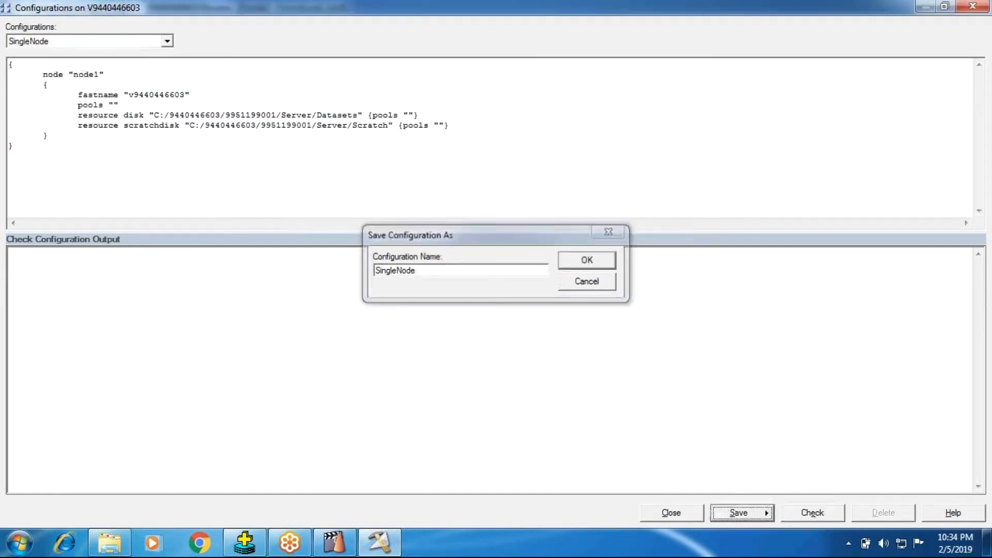
{"action": "left_click", "coordinate": [672, 512]}
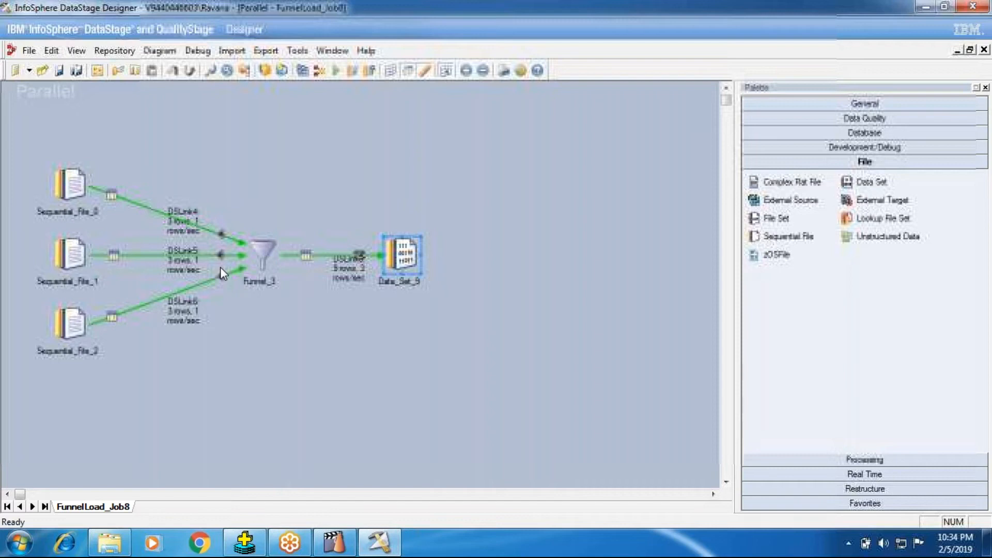
- Add the configuration file environment variable to the job parameters of FunnelLoad_Job8
{"action": "left_click", "coordinate": [103, 71]}
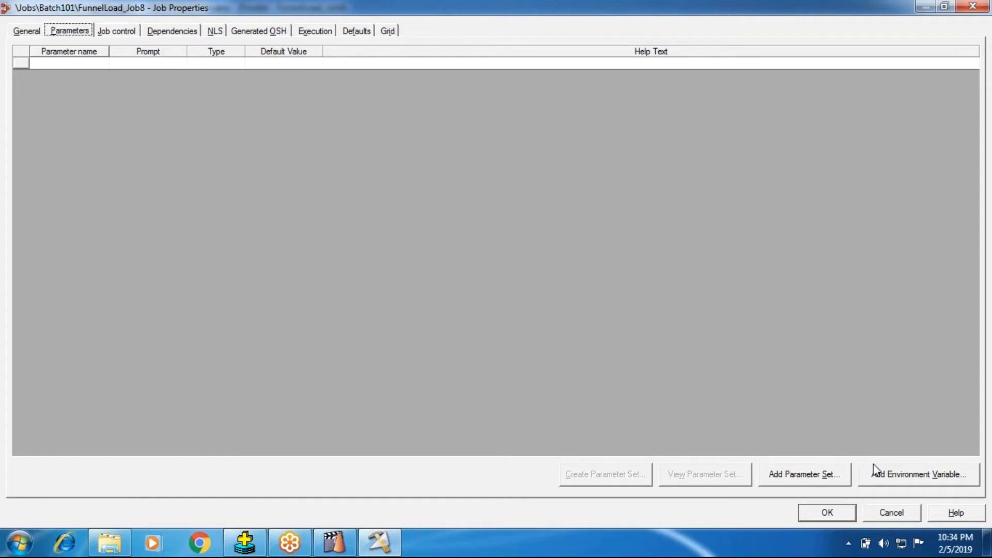
{"action": "left_click", "coordinate": [874, 471]}
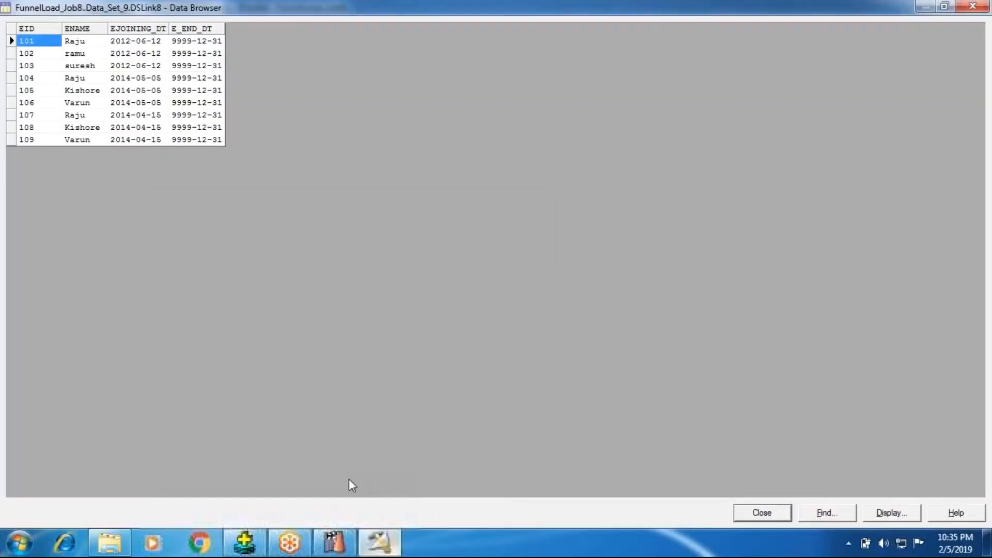
- Examine the order of the EID values in Data_Set_9 against the three source files, and close the data view
{"action": "left_click", "coordinate": [31, 69]}
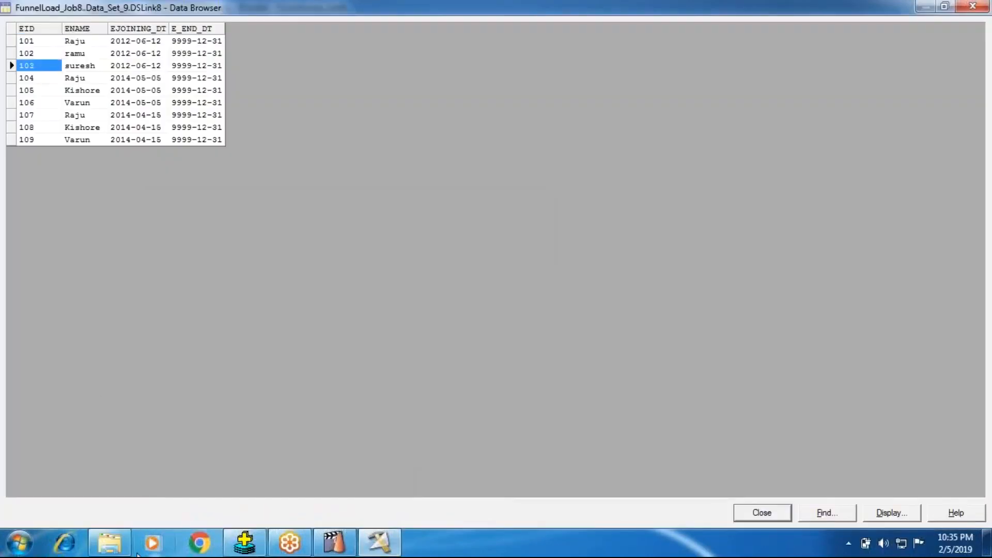
{"action": "mouse_move", "coordinate": [122, 546]}
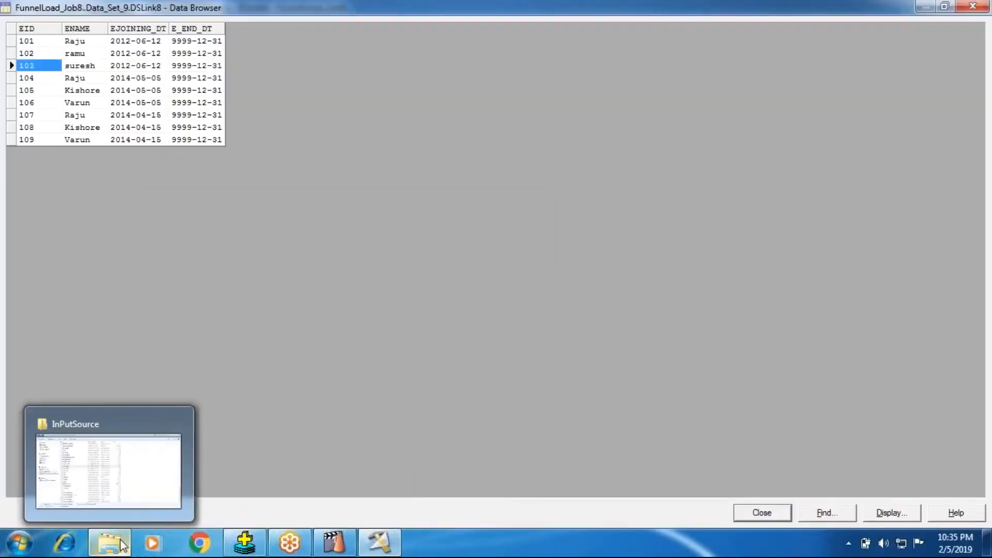
{"action": "left_click", "coordinate": [40, 115]}
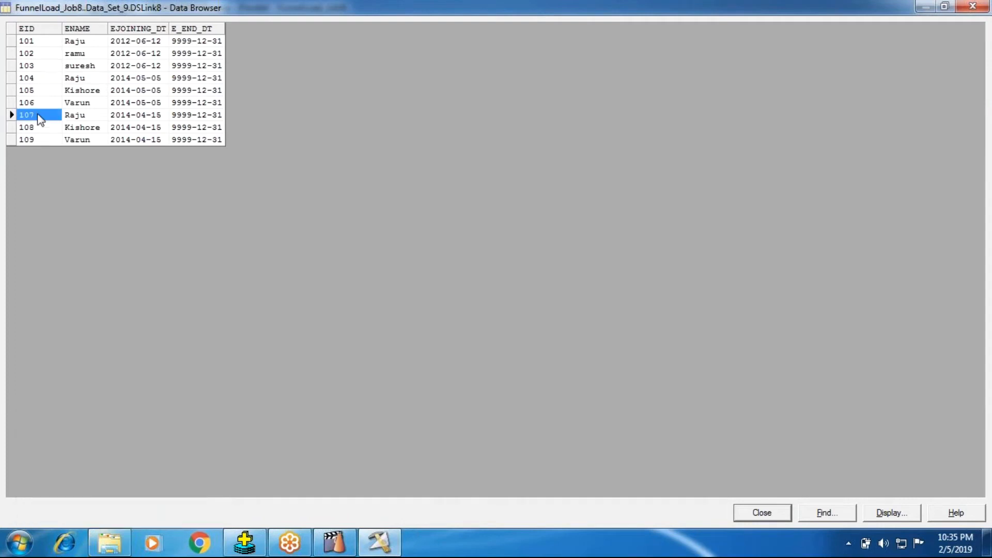
{"action": "left_click", "coordinate": [39, 140]}
{"action": "left_click", "coordinate": [746, 519]}
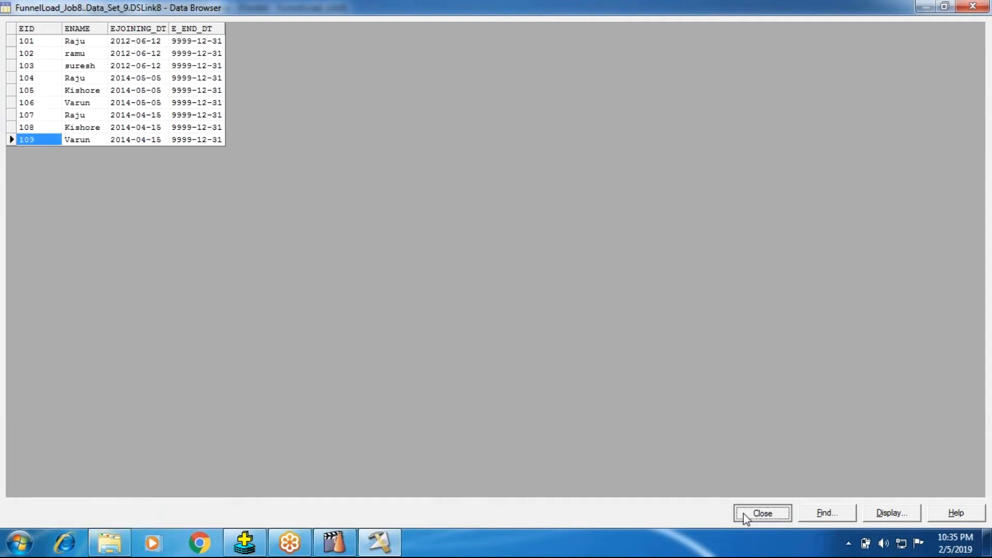
{"action": "left_click", "coordinate": [745, 518]}
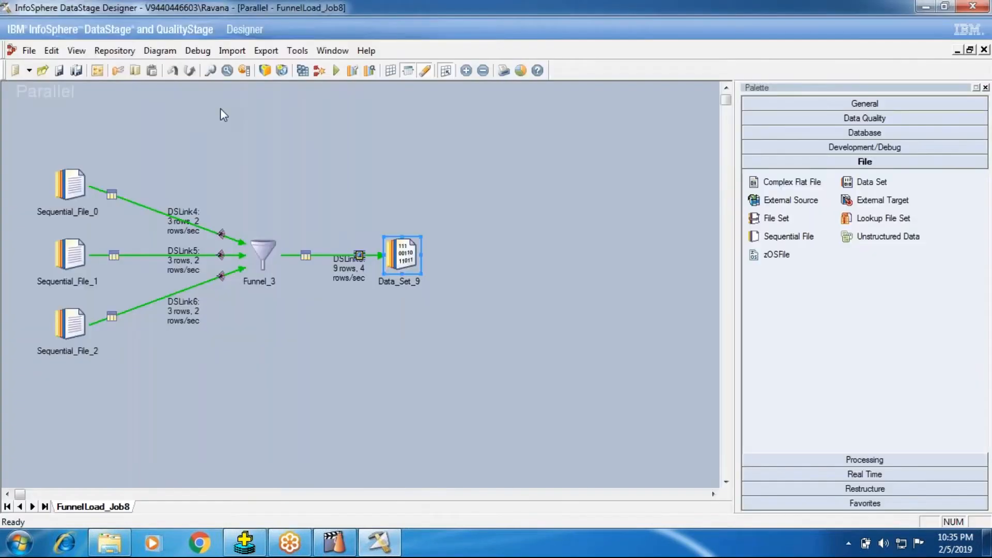
- Check the input link ordering of Funnel_3
{"action": "left_click", "coordinate": [240, 259]}
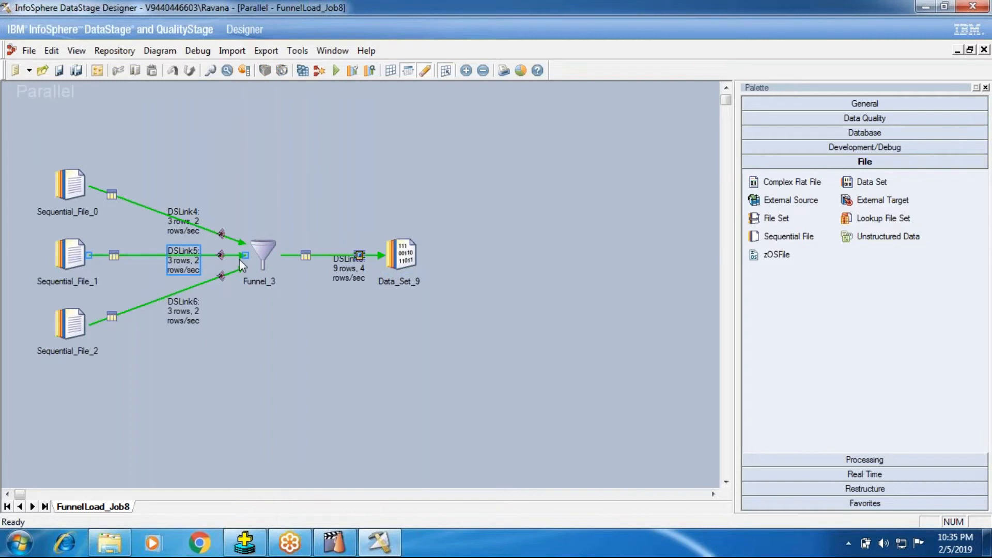
{"action": "double_click", "coordinate": [240, 259]}
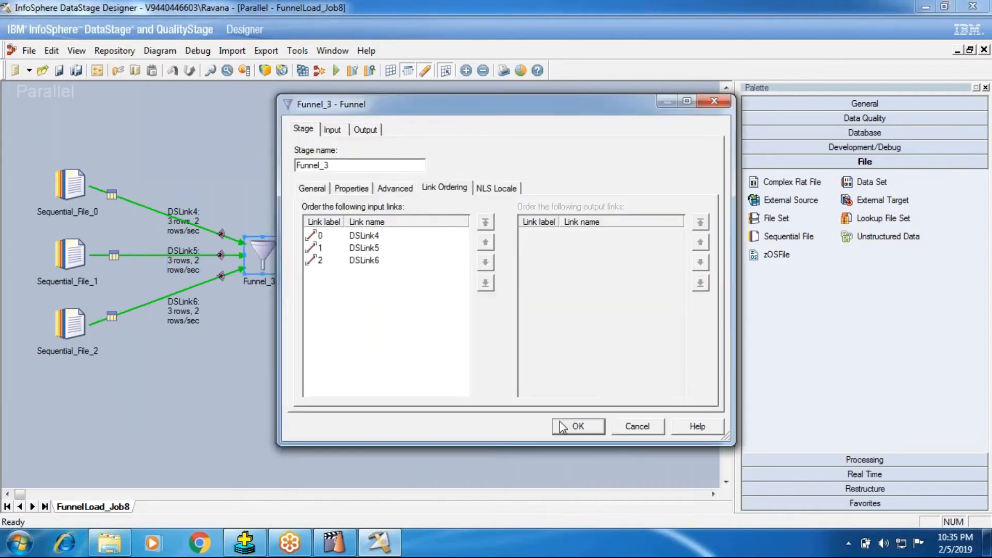
{"action": "left_click", "coordinate": [564, 426]}
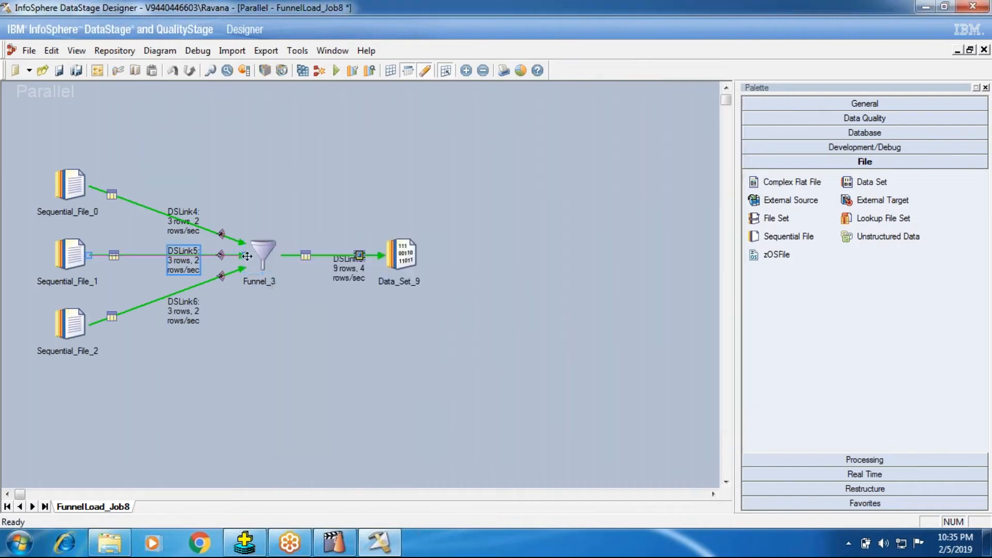
- Reattach DSLink5 to Funnel_3 so the input links are ordered DSLink4, DSLink6, DSLink5, and accept the stage settings
{"action": "left_click_drag", "start_coordinate": [209, 193], "coordinate": [258, 252]}
{"action": "left_click", "coordinate": [257, 252]}
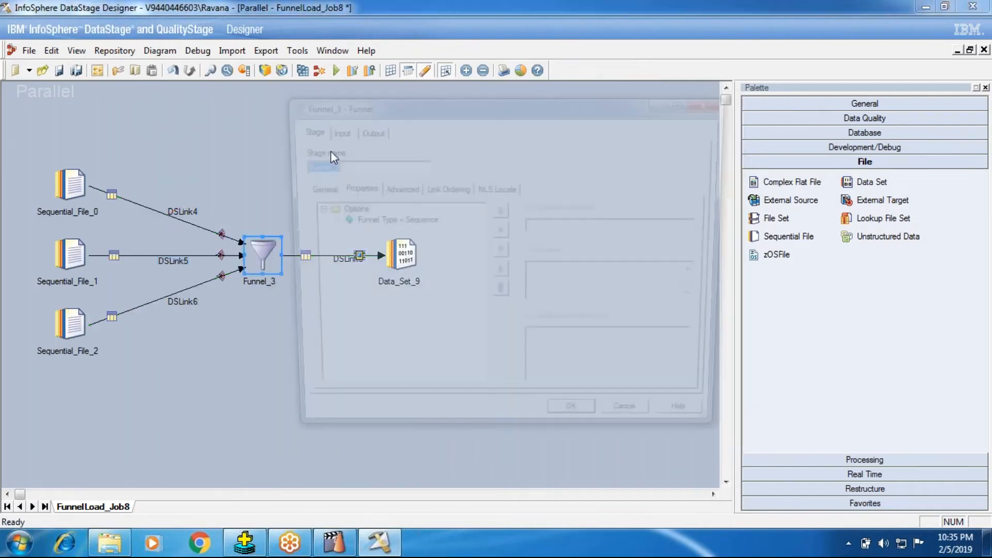
{"action": "left_click", "coordinate": [444, 188]}
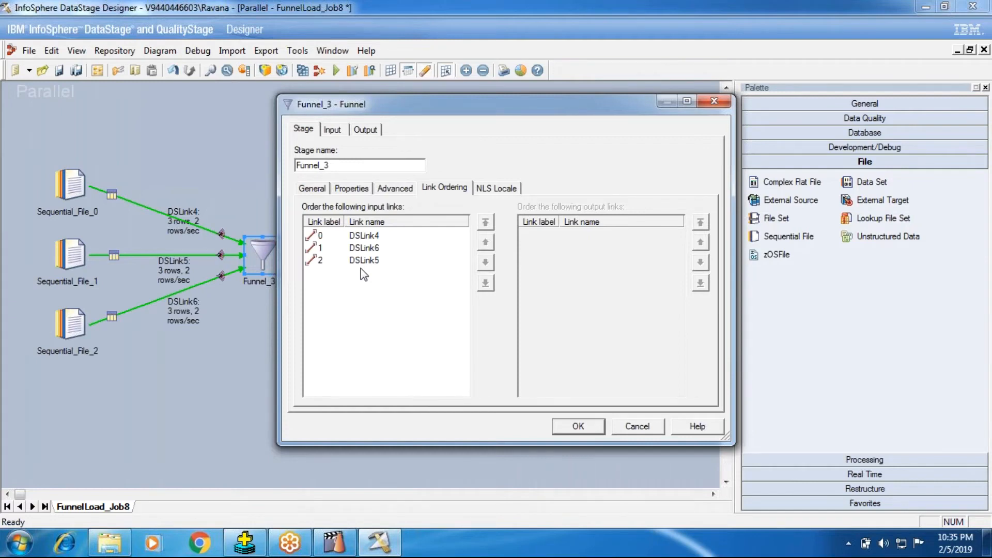
{"action": "left_click", "coordinate": [591, 431]}
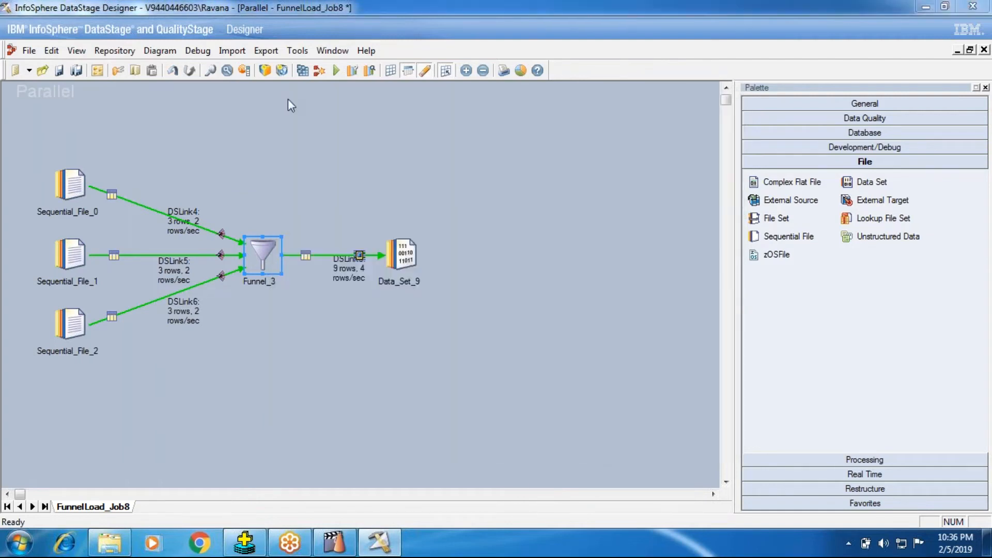
- Save, compile and run FunnelLoad_Job8 with the SingleNode configuration file
{"action": "left_click", "coordinate": [303, 71]}
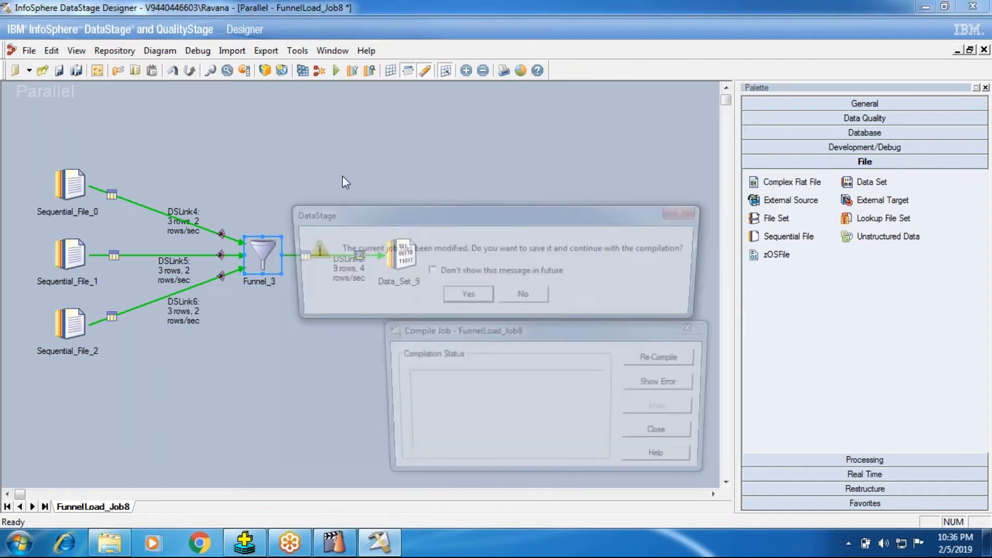
{"action": "key", "text": "Return"}
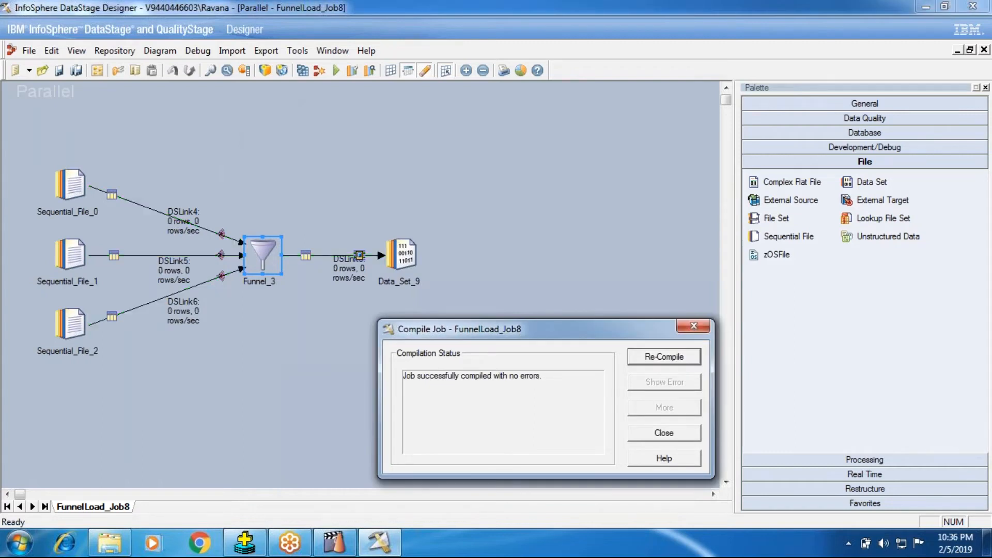
{"action": "left_click", "coordinate": [677, 436]}
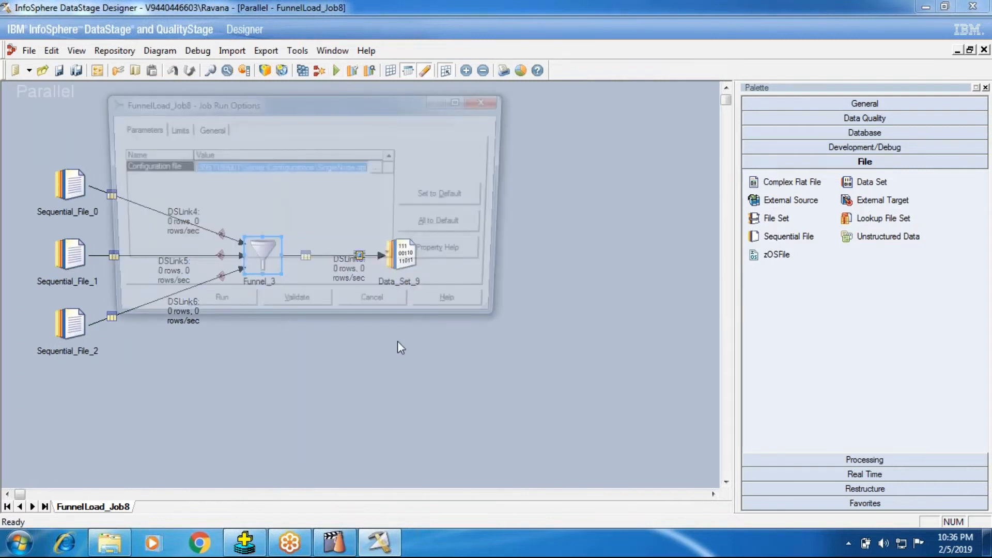
{"action": "left_click", "coordinate": [215, 309]}
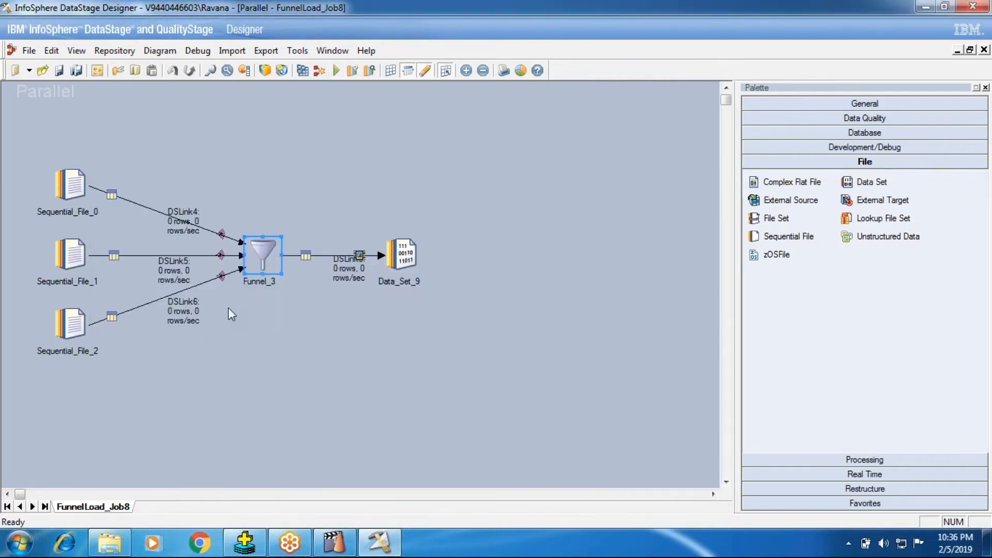
- View the DSLink8 data in Data_Set_9, examine the order of the EID values, and close the data view
{"action": "right_click", "coordinate": [410, 255]}
{"action": "left_click", "coordinate": [416, 295]}
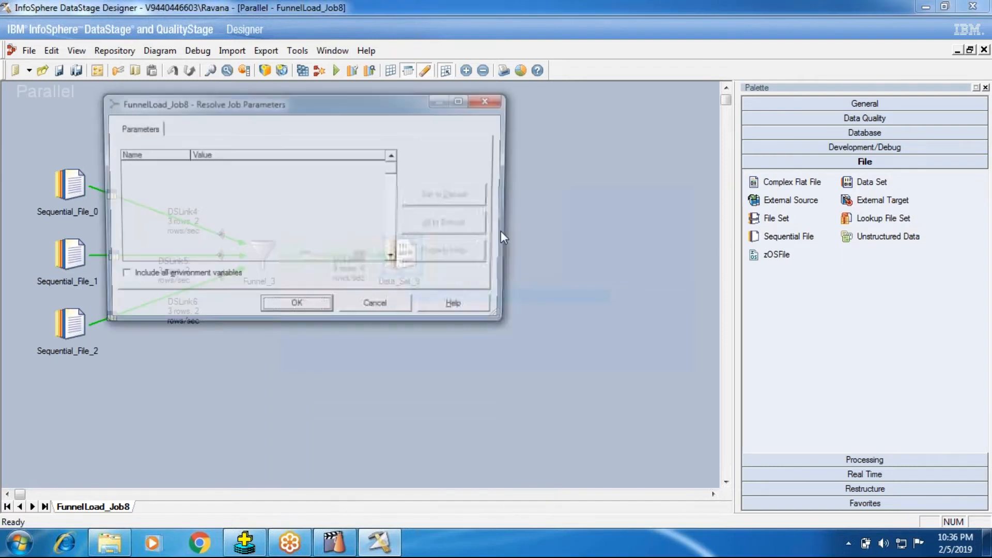
{"action": "left_click", "coordinate": [296, 303]}
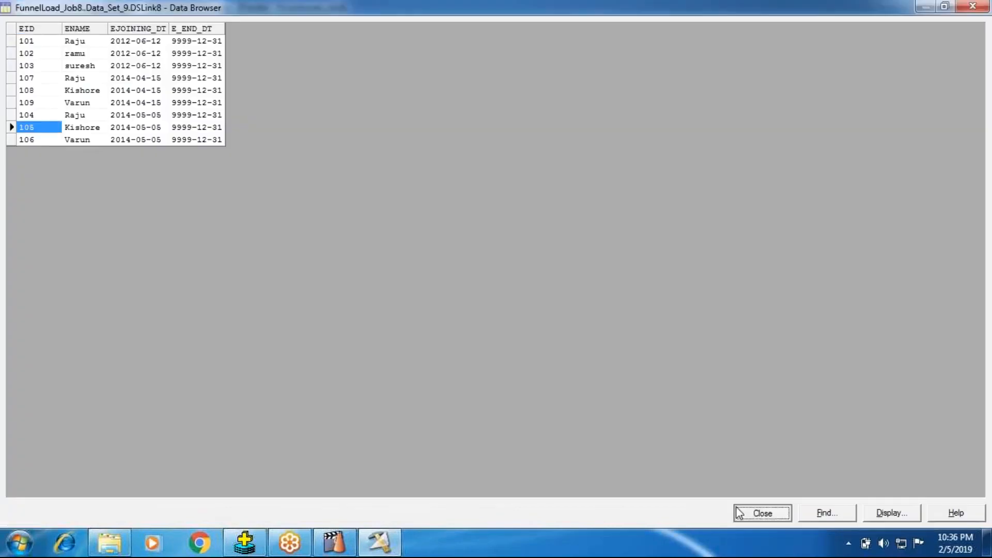
{"action": "left_click", "coordinate": [739, 513]}
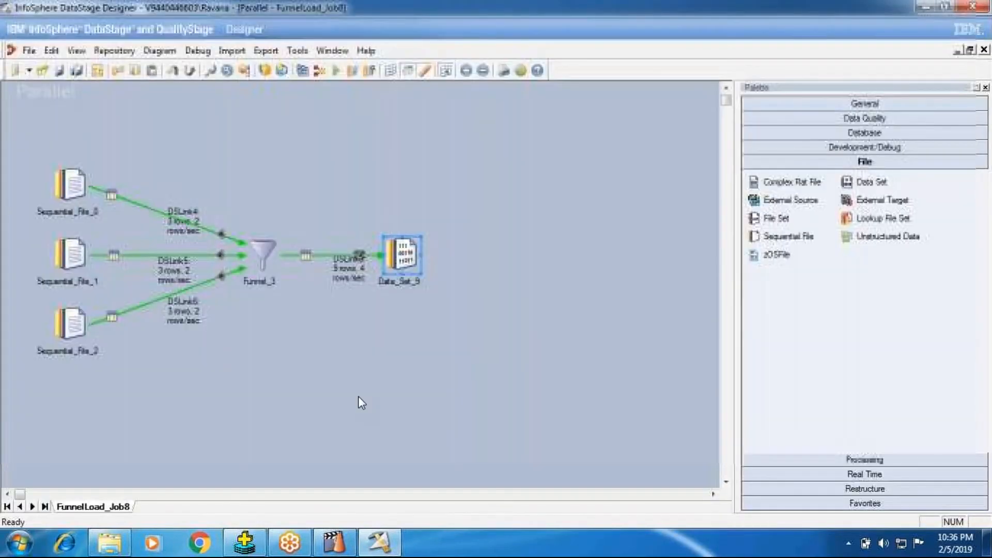
- Set the funnel type of Funnel_3 to Sort Funnel
{"action": "double_click", "coordinate": [253, 264]}
{"action": "left_click", "coordinate": [331, 130]}
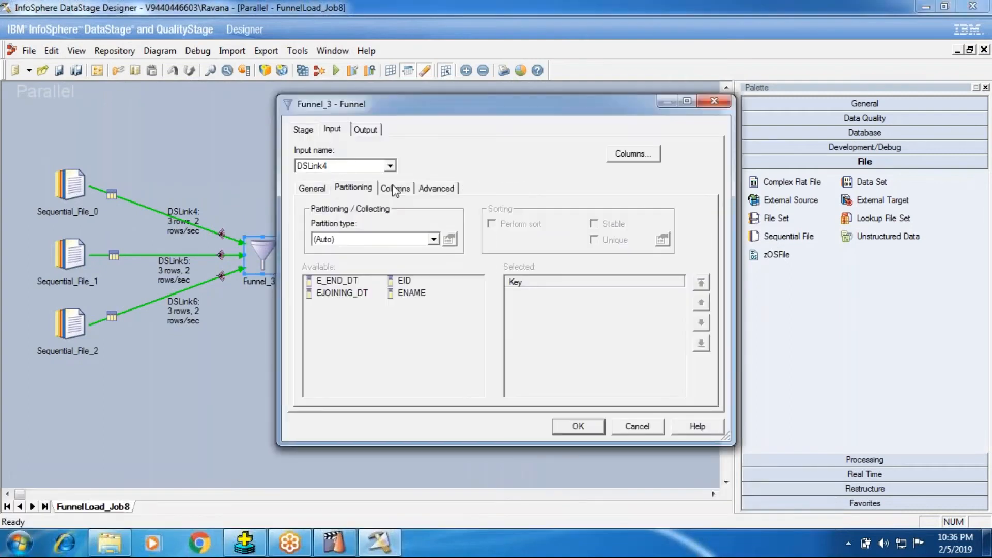
{"action": "left_click", "coordinate": [395, 189]}
{"action": "left_click", "coordinate": [304, 130]}
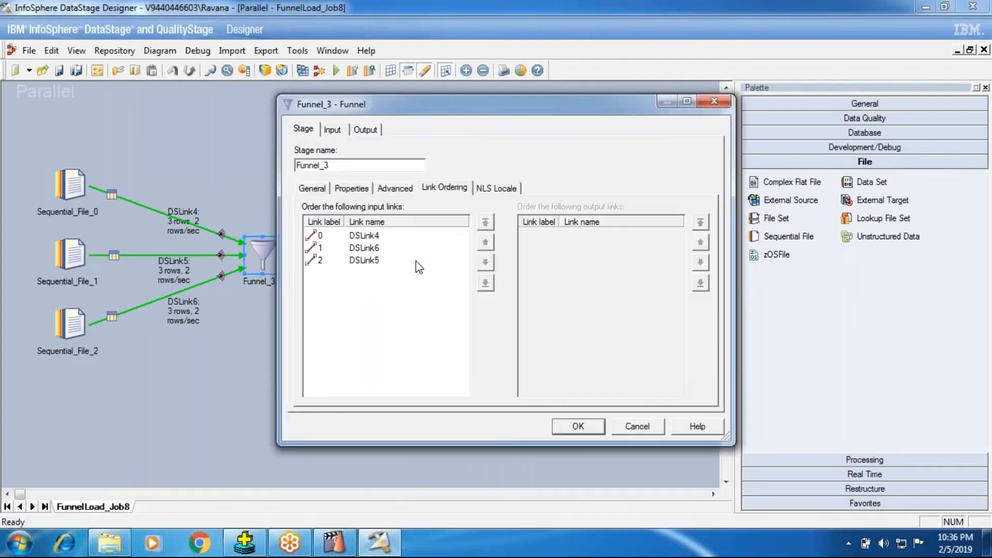
{"action": "left_click", "coordinate": [351, 188]}
{"action": "left_click", "coordinate": [361, 221]}
{"action": "left_click", "coordinate": [548, 227]}
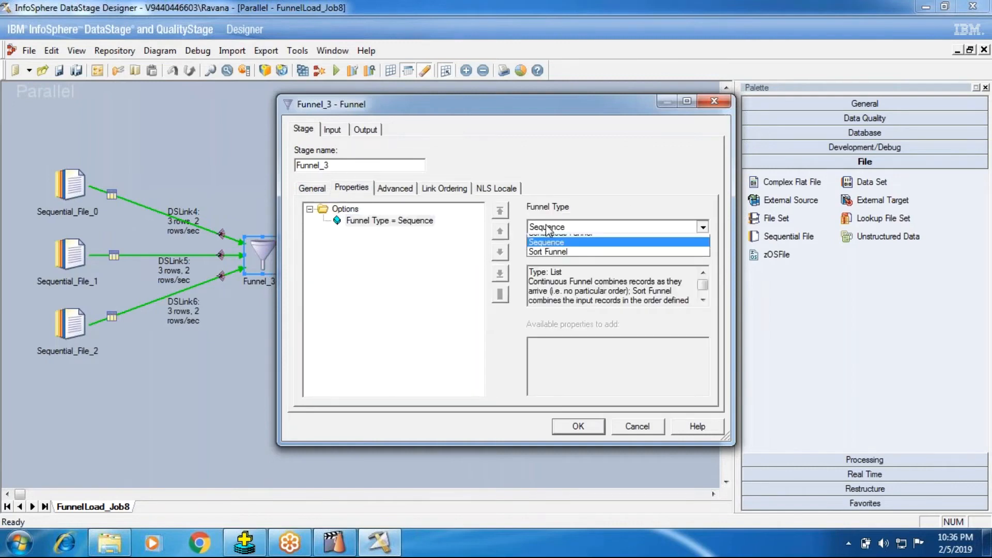
{"action": "left_click", "coordinate": [549, 254]}
- Choose EID as the sorting key of Funnel_3
{"action": "left_click", "coordinate": [355, 225]}
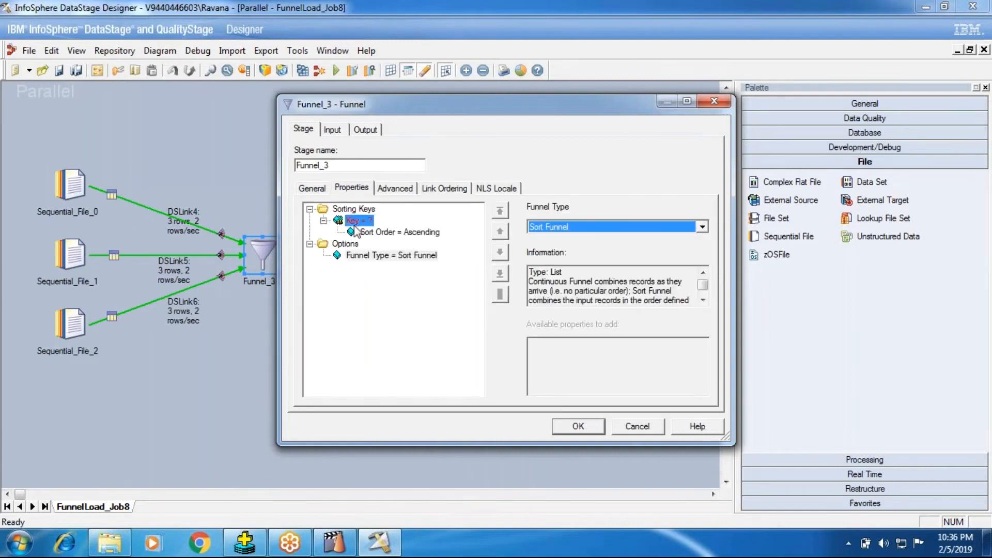
{"action": "left_click", "coordinate": [703, 227]}
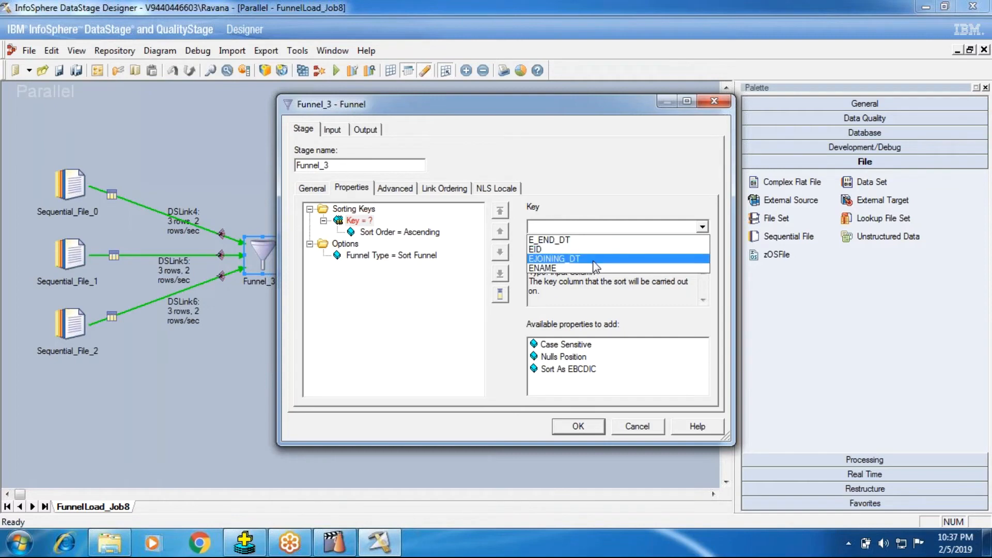
{"action": "left_click", "coordinate": [590, 252]}
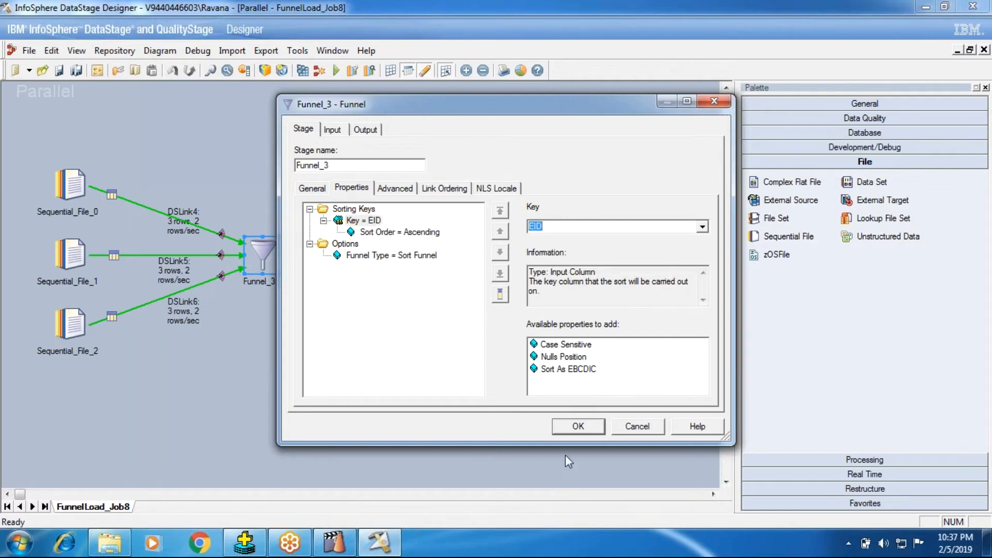
- Accept the Funnel_3 settings, and compile and run FunnelLoad_Job8 with the SingleNode configuration file
{"action": "left_click", "coordinate": [571, 428]}
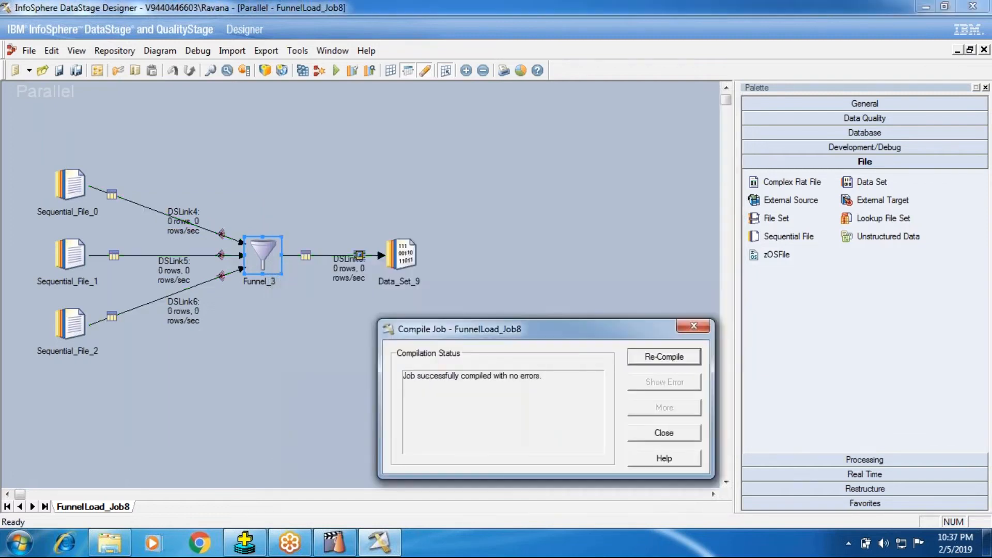
{"action": "left_click", "coordinate": [663, 434]}
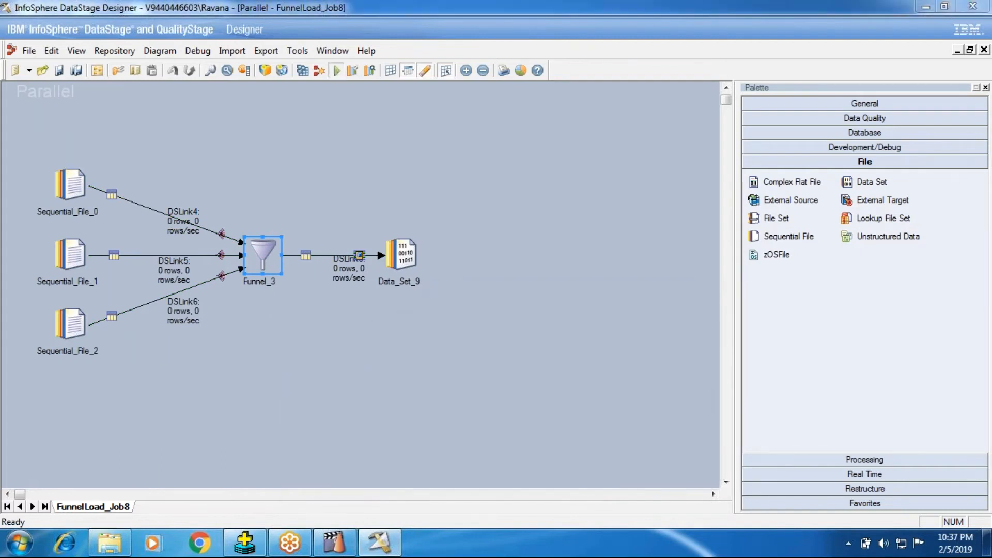
{"action": "left_click", "coordinate": [336, 70]}
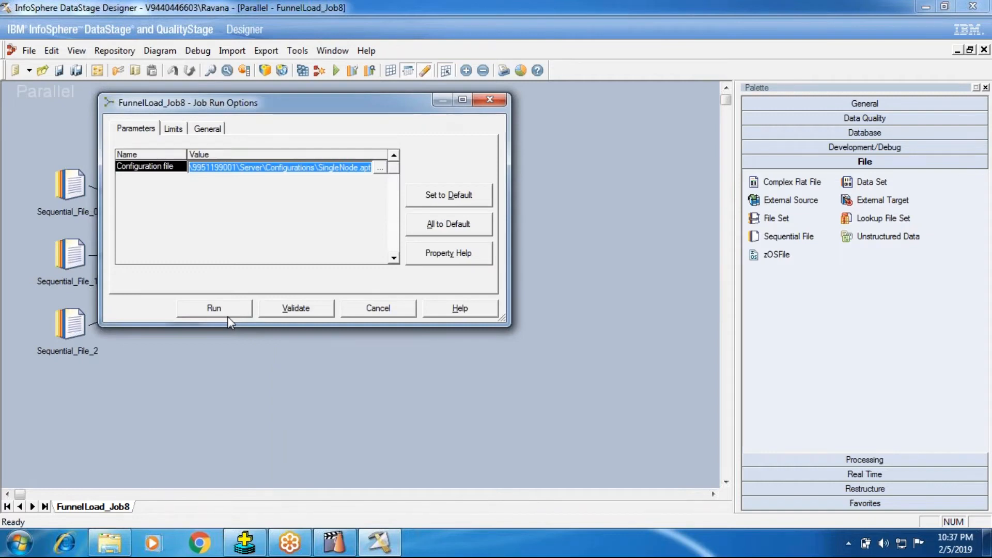
{"action": "left_click", "coordinate": [228, 315]}
{"action": "mouse_move", "coordinate": [290, 543]}
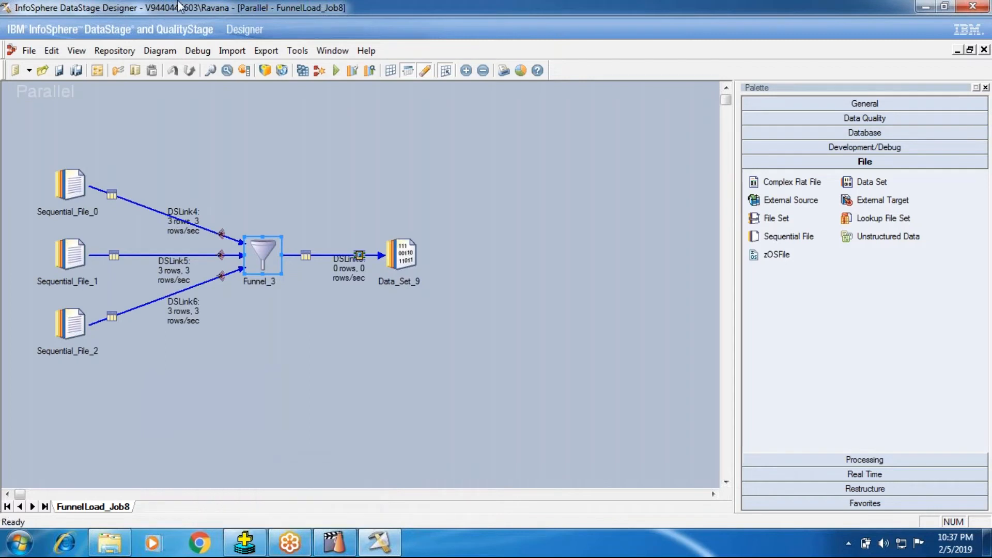
- View the DSLink8 data in Data_Set_9, check the EID order produced by the sort funnel, and close the data view
{"action": "right_click", "coordinate": [409, 260]}
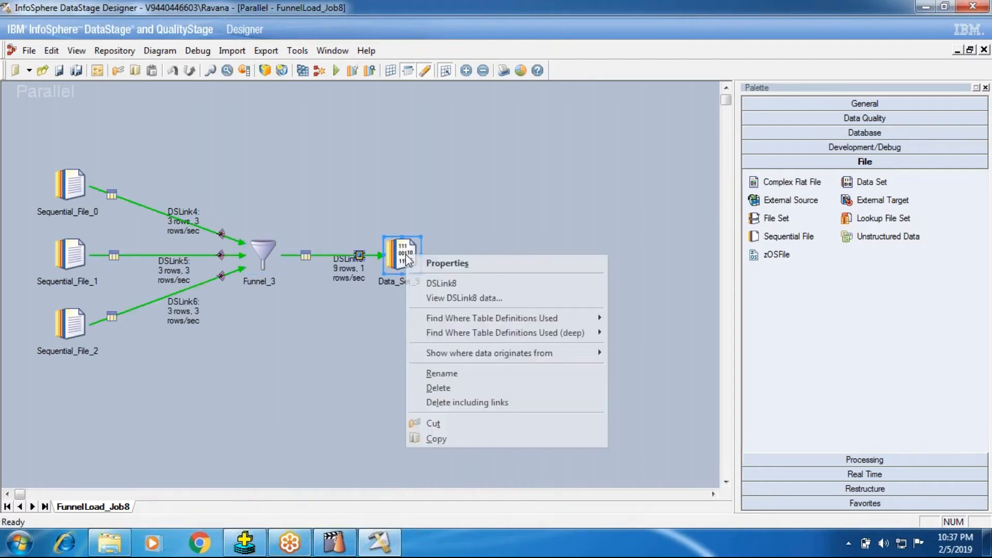
{"action": "left_click", "coordinate": [442, 298]}
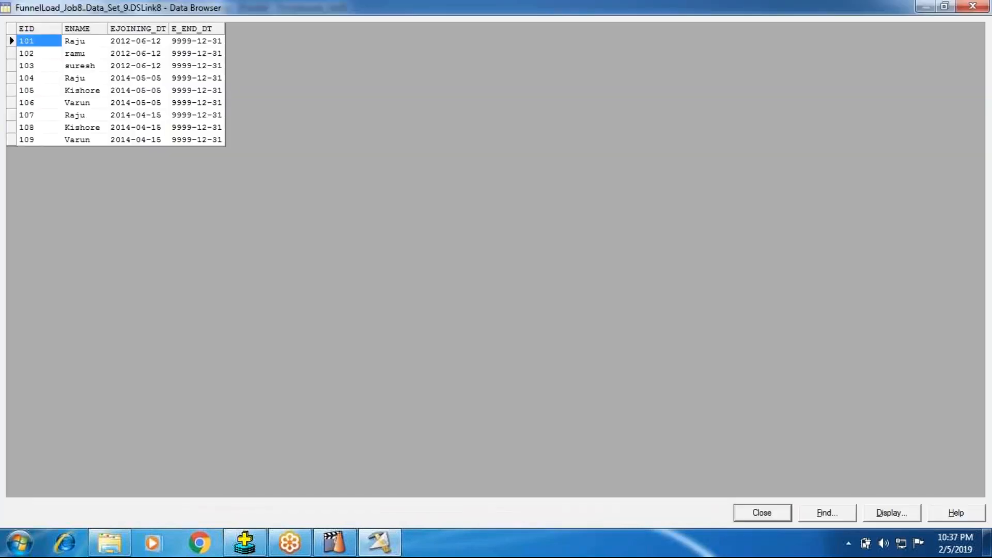
{"action": "left_click", "coordinate": [29, 139]}
{"action": "left_click", "coordinate": [28, 57]}
{"action": "left_click", "coordinate": [28, 89]}
{"action": "left_click", "coordinate": [26, 127]}
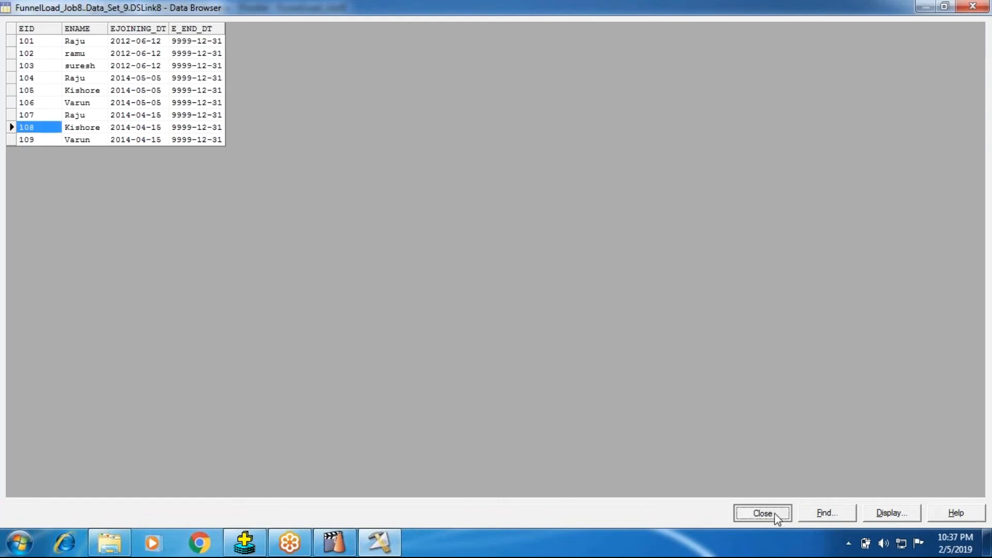
{"action": "left_click", "coordinate": [774, 513]}
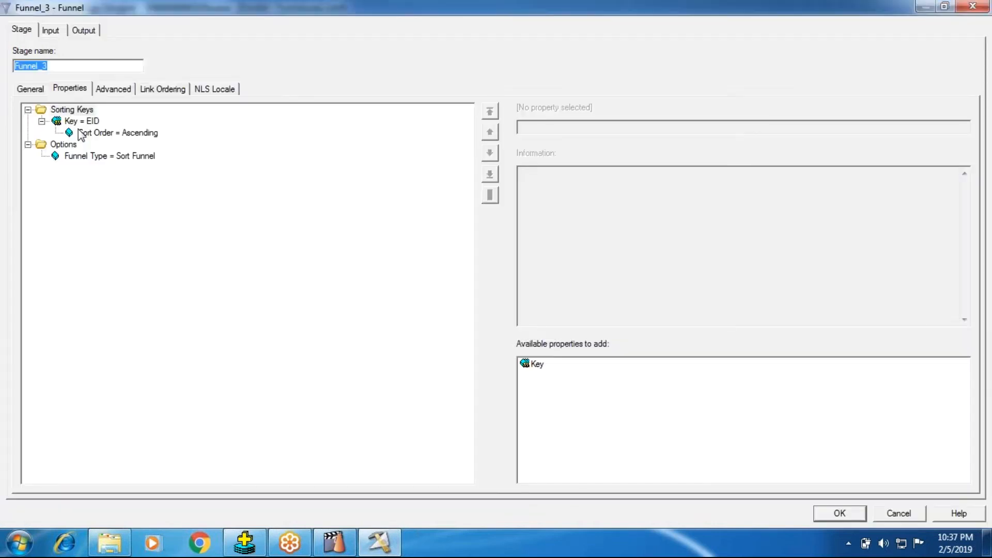
- Read the Sort Funnel description in the funnel type information of Funnel_3
{"action": "left_click", "coordinate": [109, 155]}
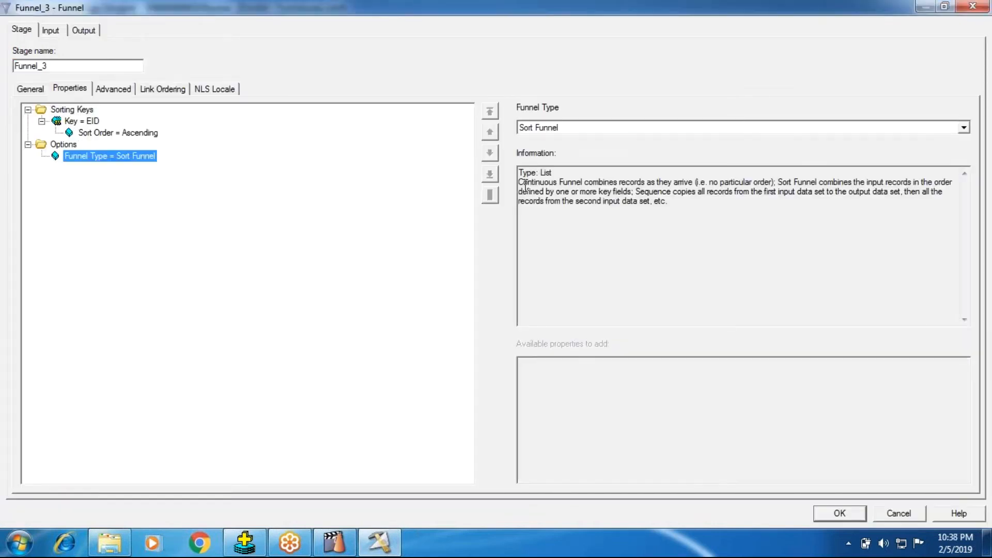
{"action": "left_click_drag", "start_coordinate": [525, 185], "coordinate": [641, 191]}
- Add a second, empty sorting key to Funnel_3, remove it again, and leave the stage properties without saving
{"action": "left_click", "coordinate": [72, 109]}
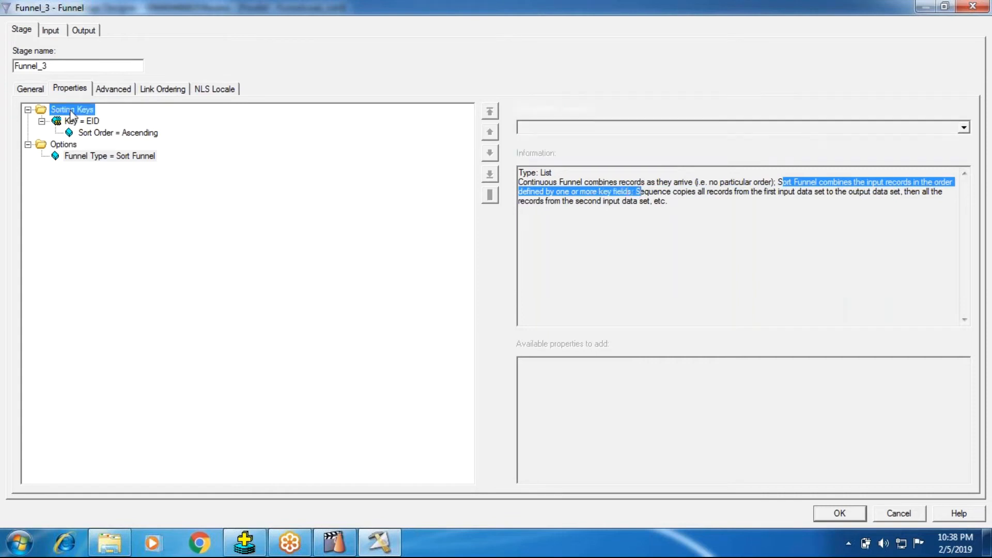
{"action": "left_click", "coordinate": [533, 364]}
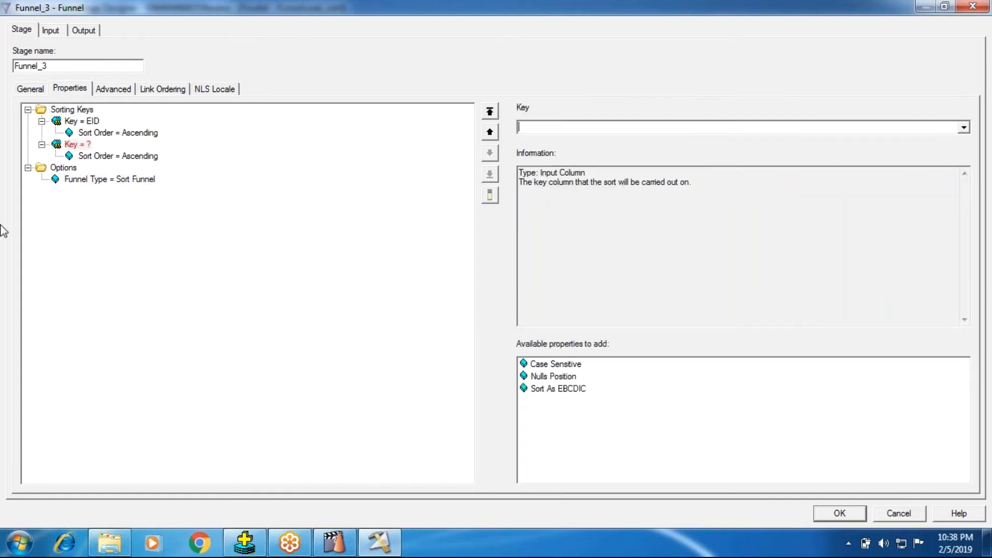
{"action": "right_click", "coordinate": [75, 147]}
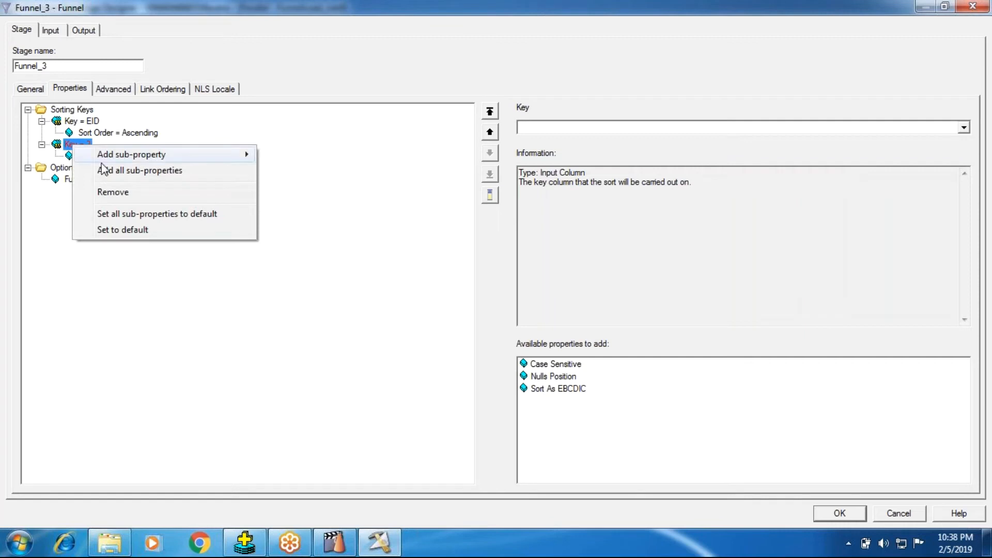
{"action": "left_click", "coordinate": [110, 190]}
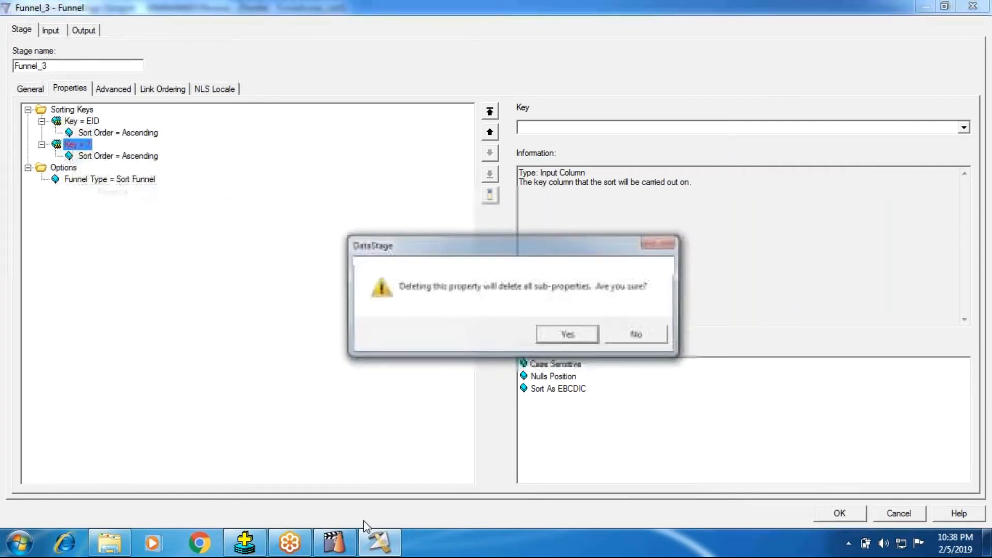
{"action": "key", "text": "Return"}
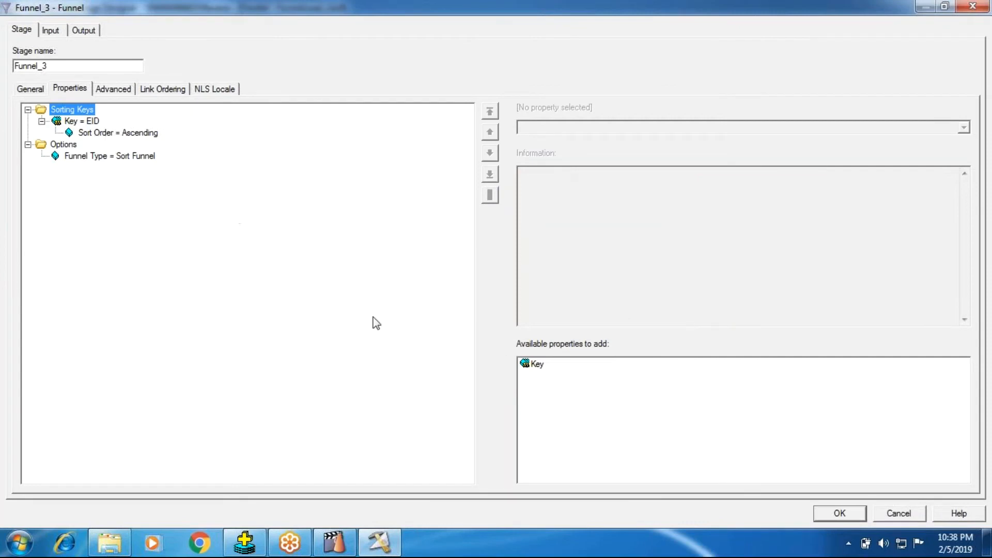
{"action": "left_click", "coordinate": [897, 518]}
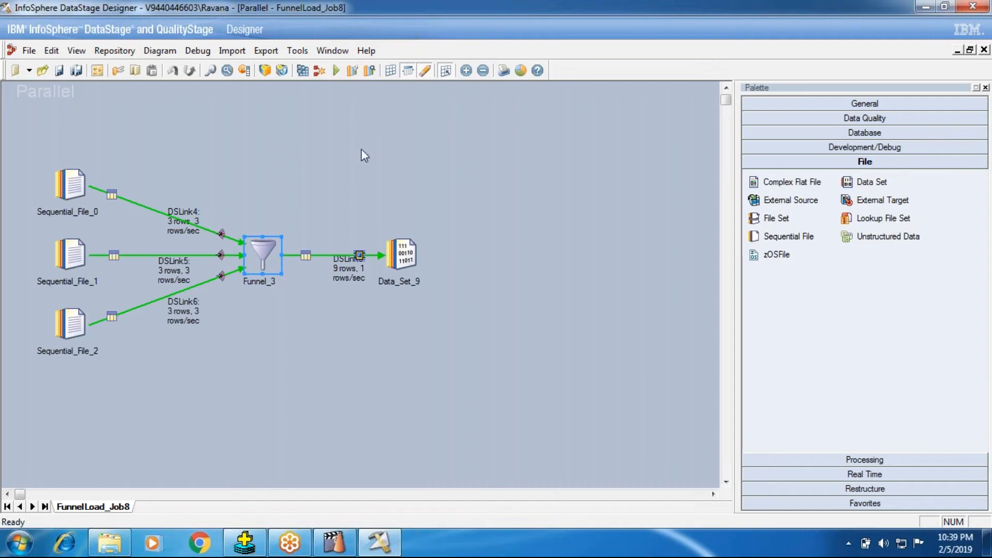
- Delete the E_END_DT column from the DSLink6 output columns of Sequential_File_2
{"action": "left_click", "coordinate": [76, 331]}
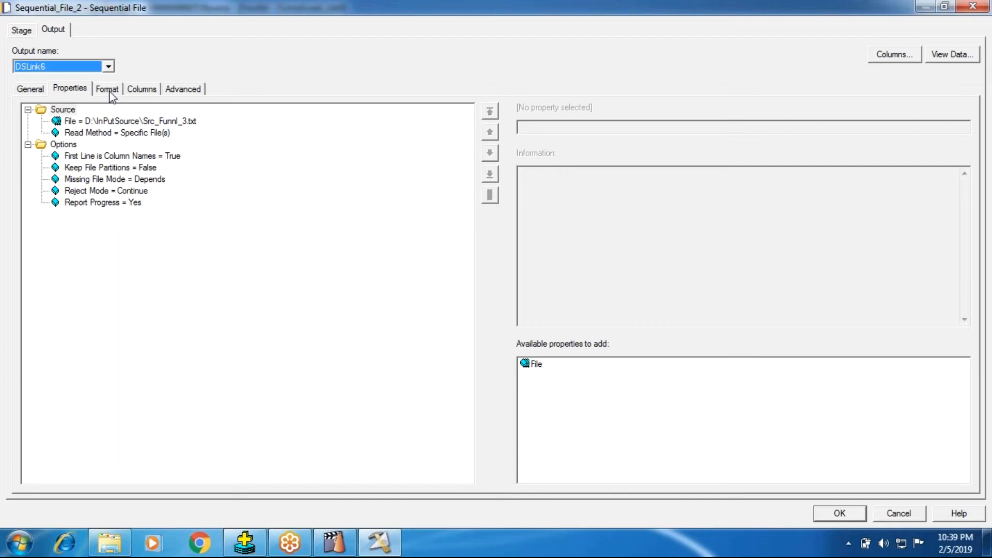
{"action": "left_click", "coordinate": [141, 89]}
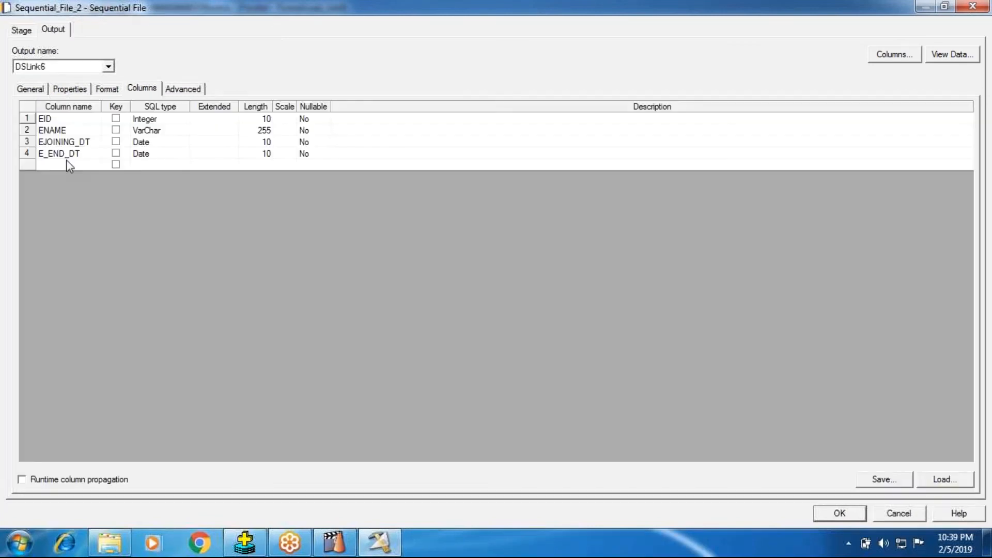
{"action": "left_click", "coordinate": [67, 153]}
{"action": "key", "text": "Delete"}
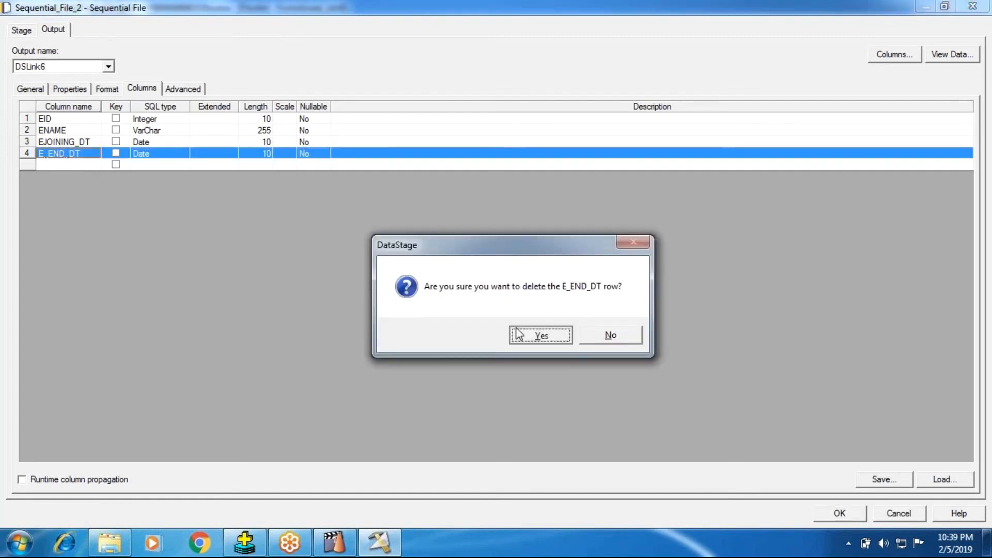
{"action": "left_click", "coordinate": [517, 335]}
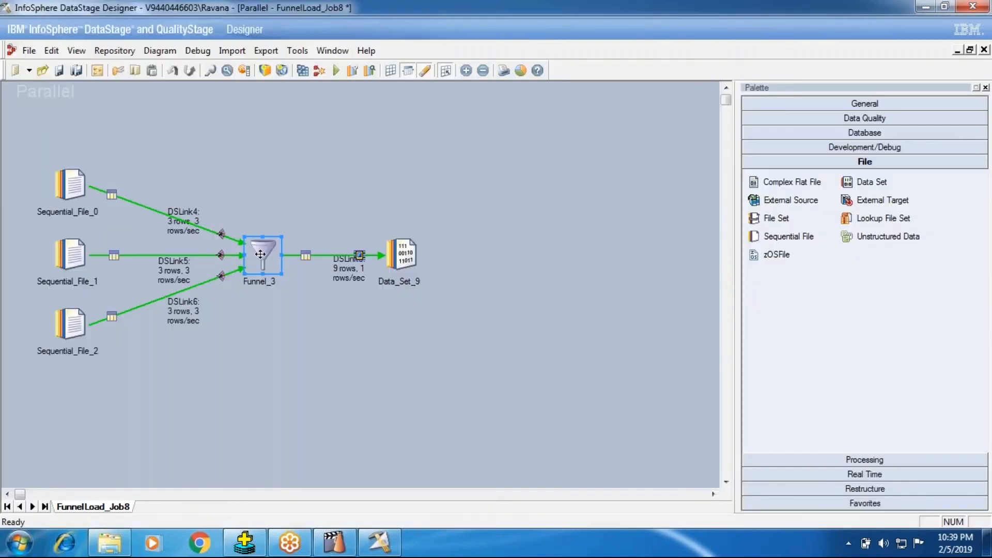
- Delete the unmapped E_END_DT column from the DSLink8 output mapping of Funnel_3 and accept the change
{"action": "double_click", "coordinate": [260, 254]}
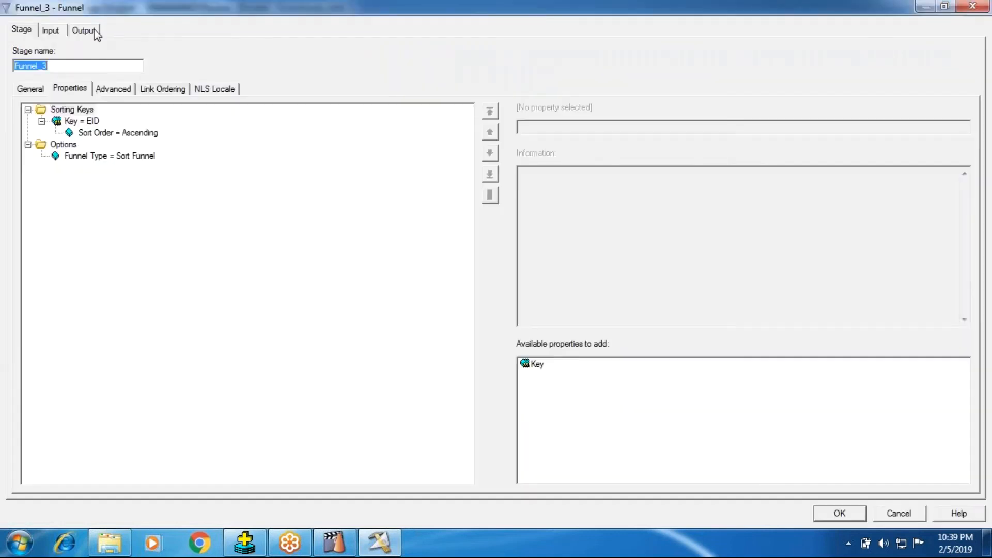
{"action": "left_click", "coordinate": [94, 32]}
{"action": "left_click", "coordinate": [538, 205]}
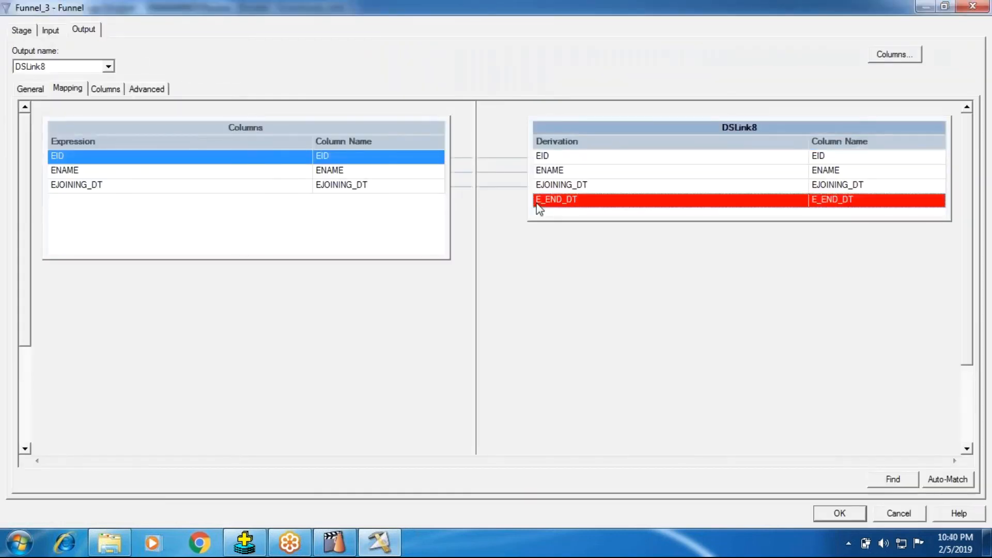
{"action": "key", "text": "Delete"}
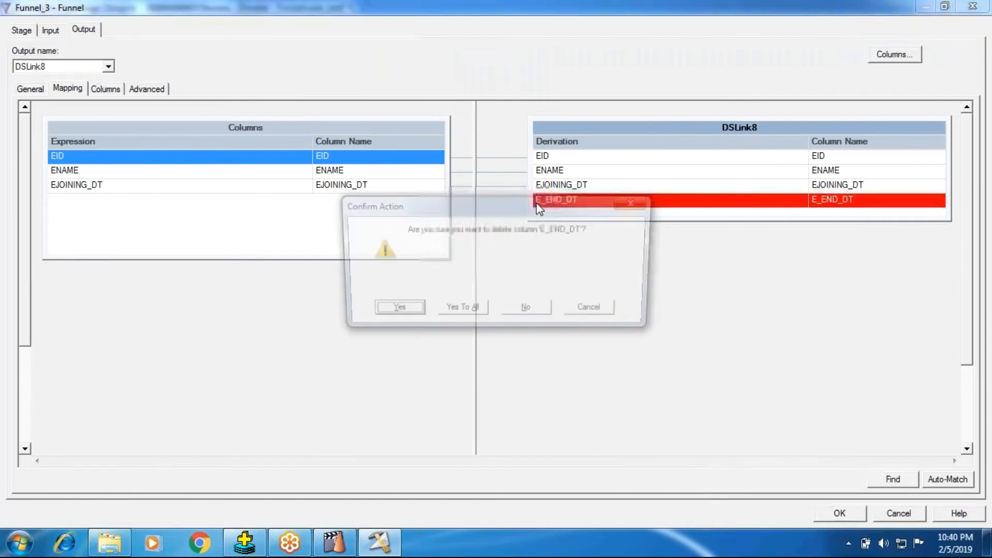
{"action": "key", "text": "Return"}
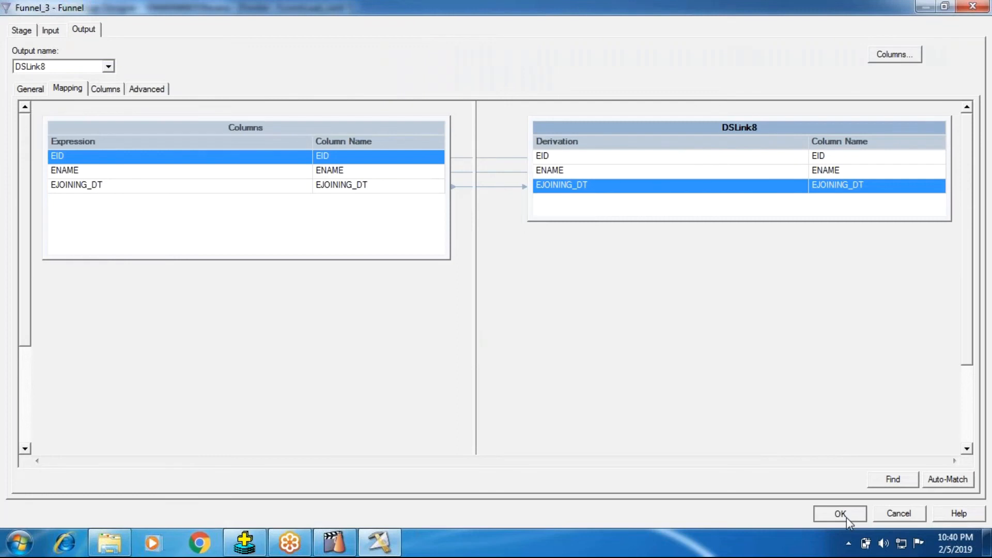
{"action": "left_click", "coordinate": [843, 517]}
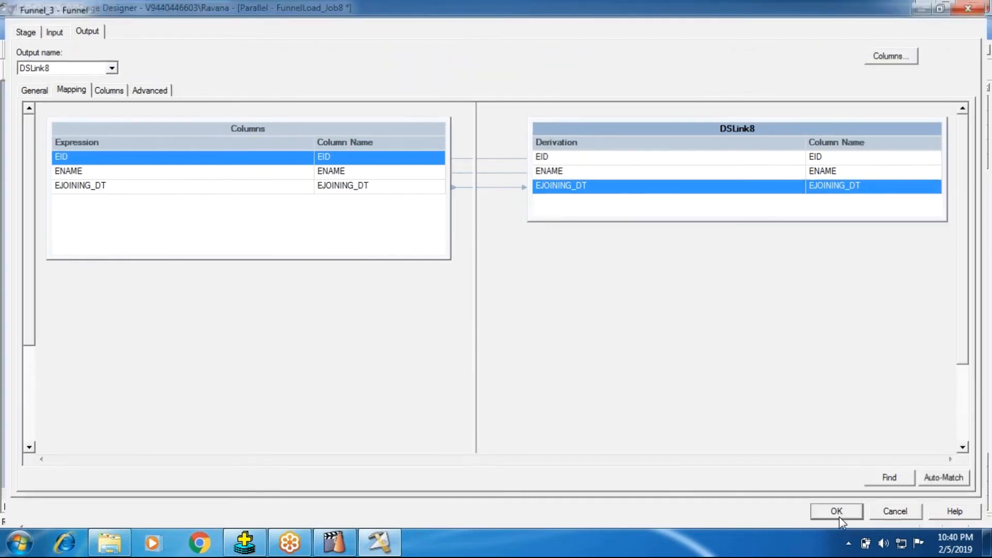
- Compile FunnelLoad_Job8 and run it with the reduced column set
{"action": "key", "text": "F7"}
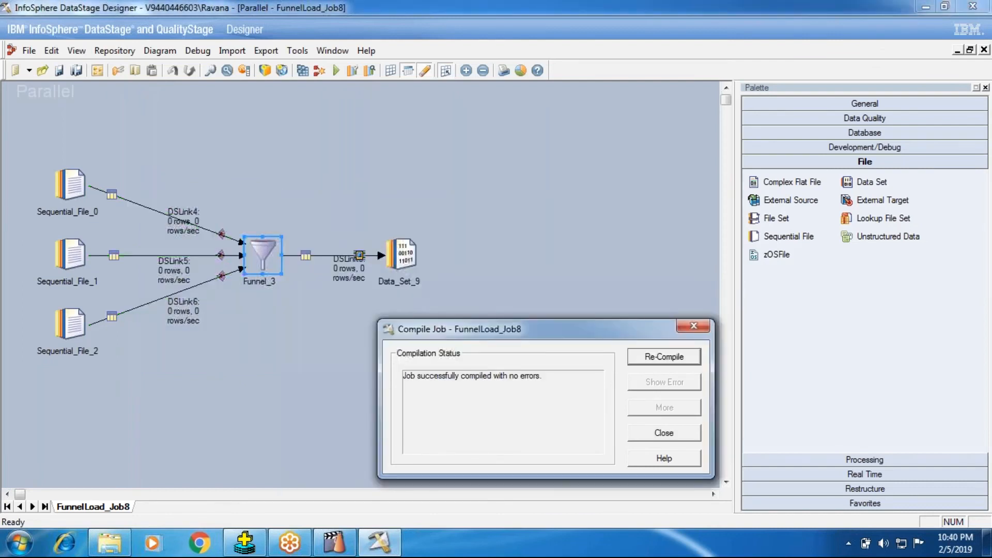
{"action": "left_click", "coordinate": [227, 308]}
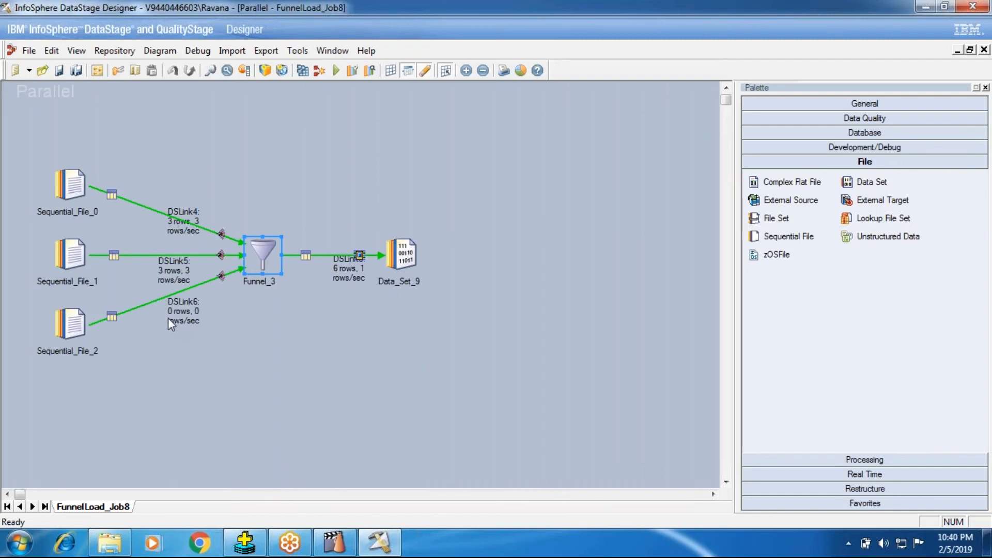
- Examine the column definitions, advanced stage settings and format properties of Sequential_File_2, and close its properties
{"action": "left_click", "coordinate": [79, 323]}
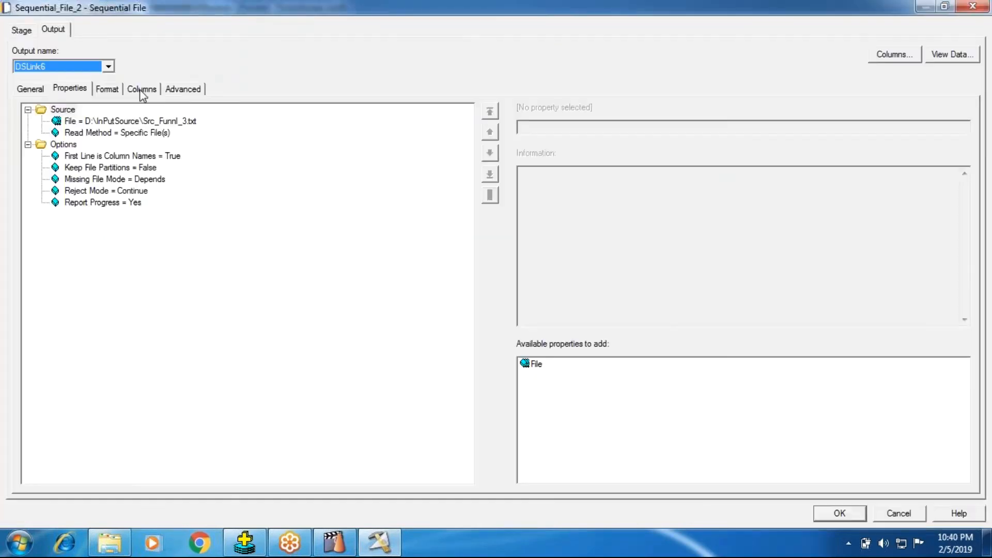
{"action": "left_click", "coordinate": [142, 90]}
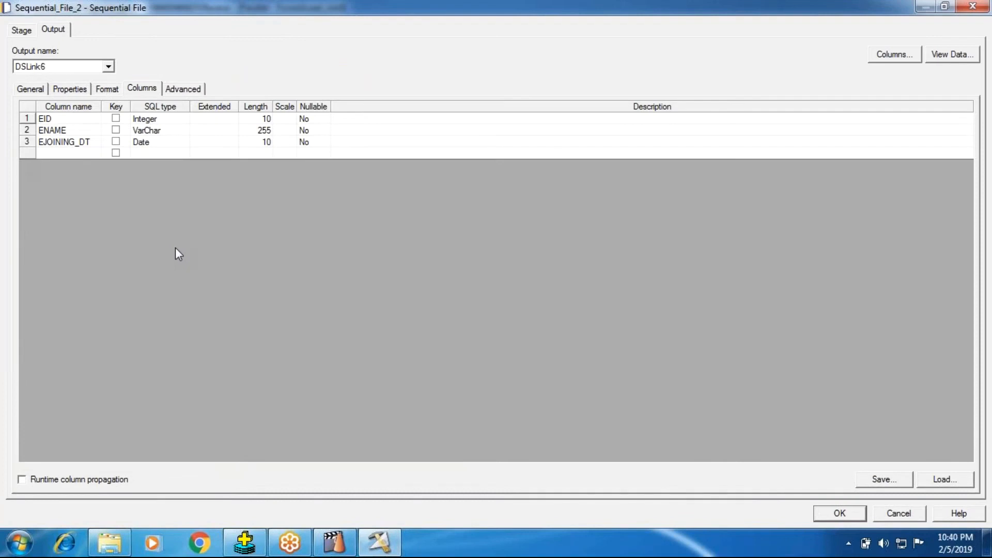
{"action": "left_click", "coordinate": [22, 31]}
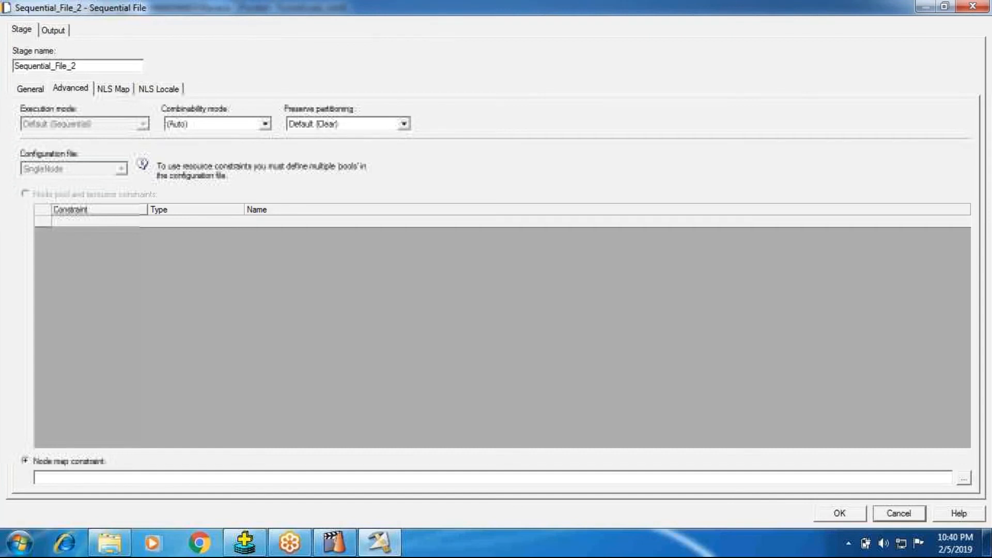
{"action": "left_click", "coordinate": [53, 30]}
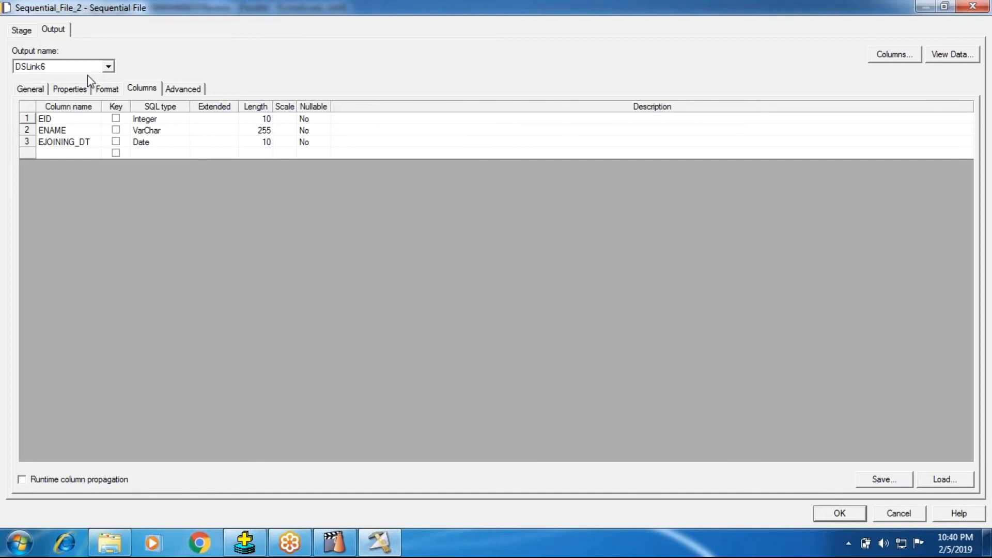
{"action": "left_click", "coordinate": [107, 89]}
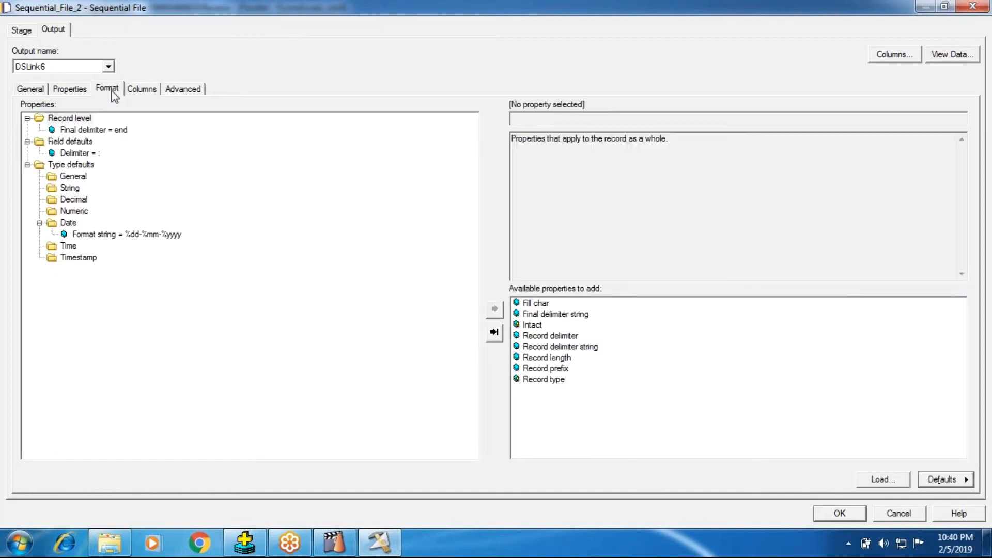
{"action": "left_click", "coordinate": [141, 89]}
{"action": "left_click", "coordinate": [56, 153]}
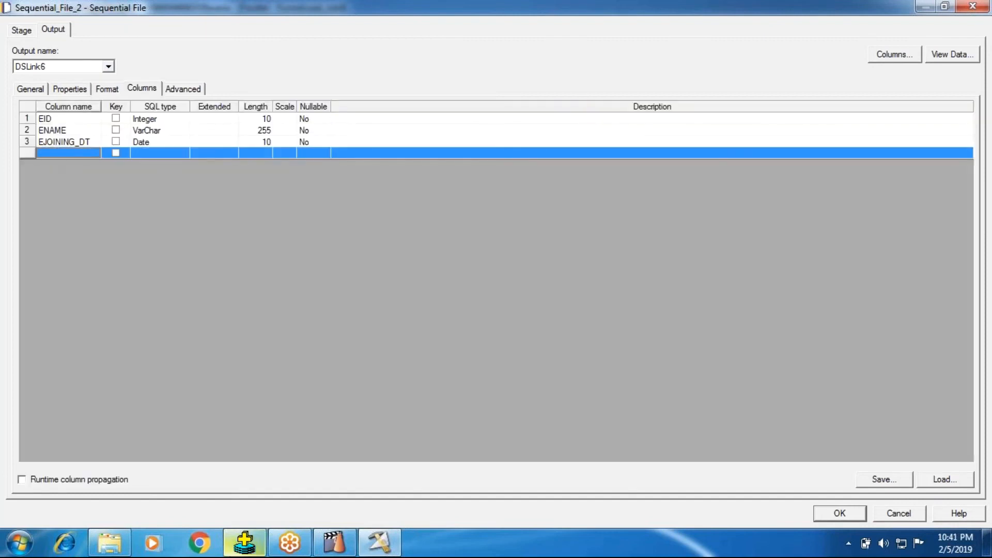
{"action": "left_click", "coordinate": [123, 539]}
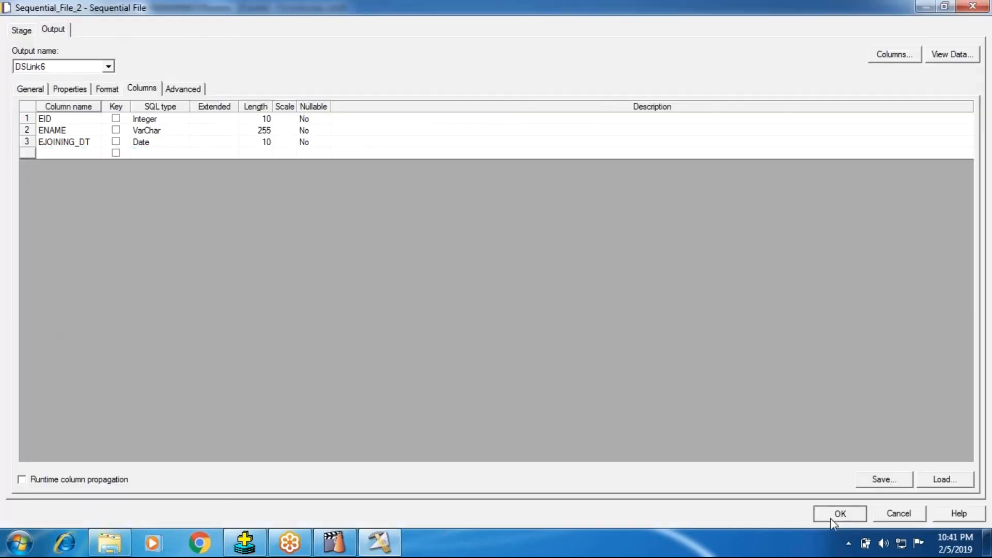
{"action": "left_click", "coordinate": [832, 515]}
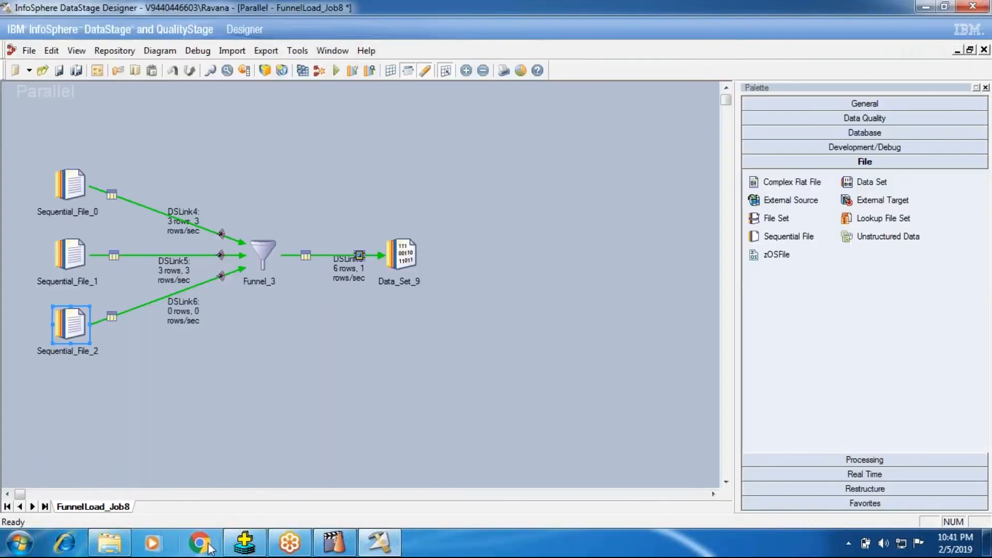
- In the Src_Funnl_3 text file, remove the E_END_DT header and the 31-12-9999 value from all three data rows
{"action": "left_click", "coordinate": [126, 542]}
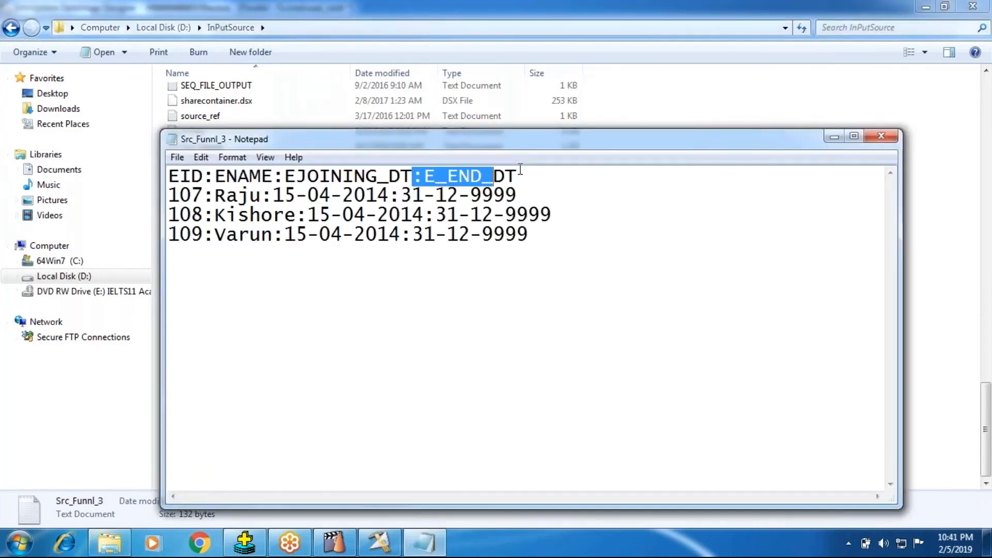
{"action": "key", "text": "Delete"}
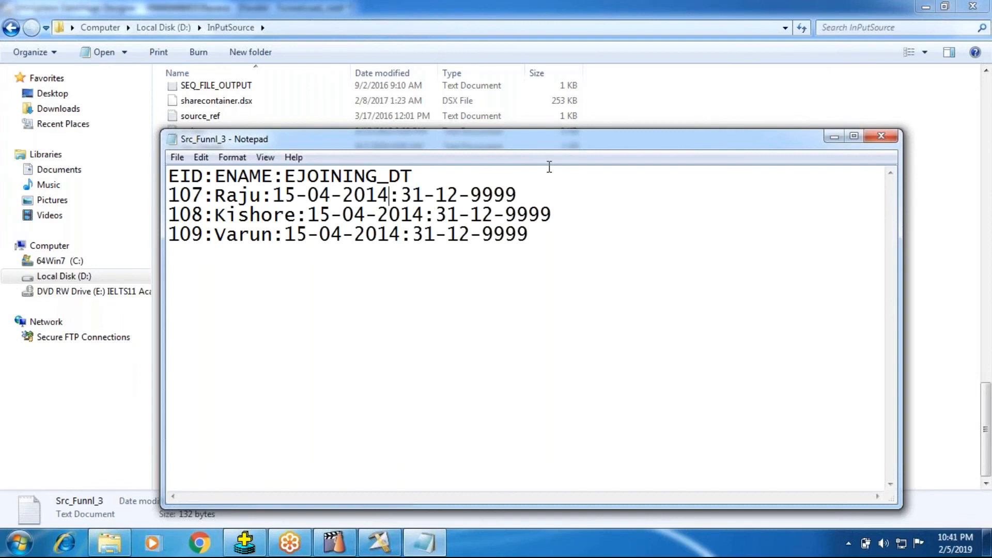
{"action": "key", "text": "Delete"}
{"action": "key", "text": "Right"}
{"action": "key", "text": "Right"}
{"action": "key", "text": "Right"}
{"action": "key", "text": "shift+End"}
{"action": "key", "text": "Delete"}
{"action": "key", "text": "Down"}
{"action": "key", "text": "Left"}
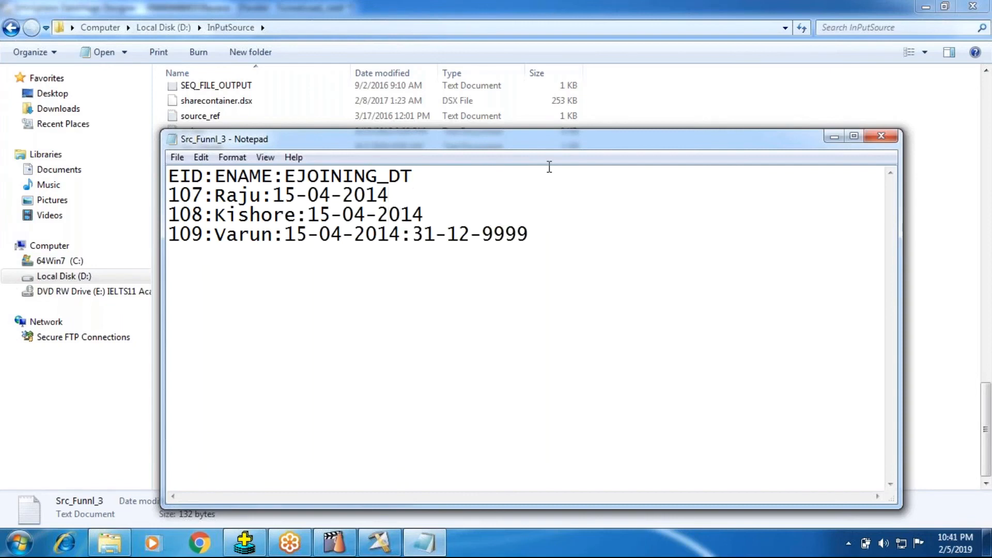
{"action": "key", "text": "shift+End"}
{"action": "key", "text": "Delete"}
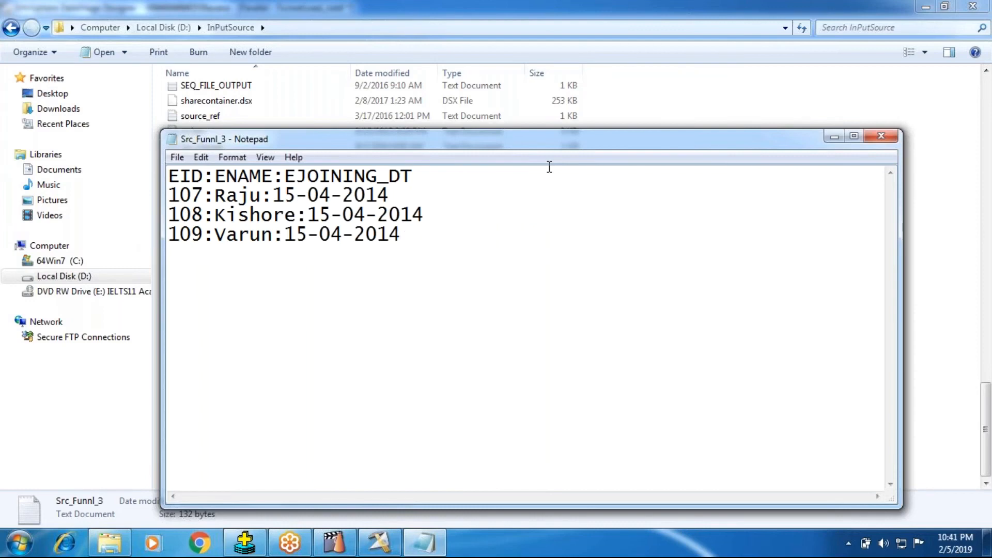
- Save the edited Src_Funnl_3 text file and close it
{"action": "key", "text": "Return"}
{"action": "left_click", "coordinate": [881, 132]}
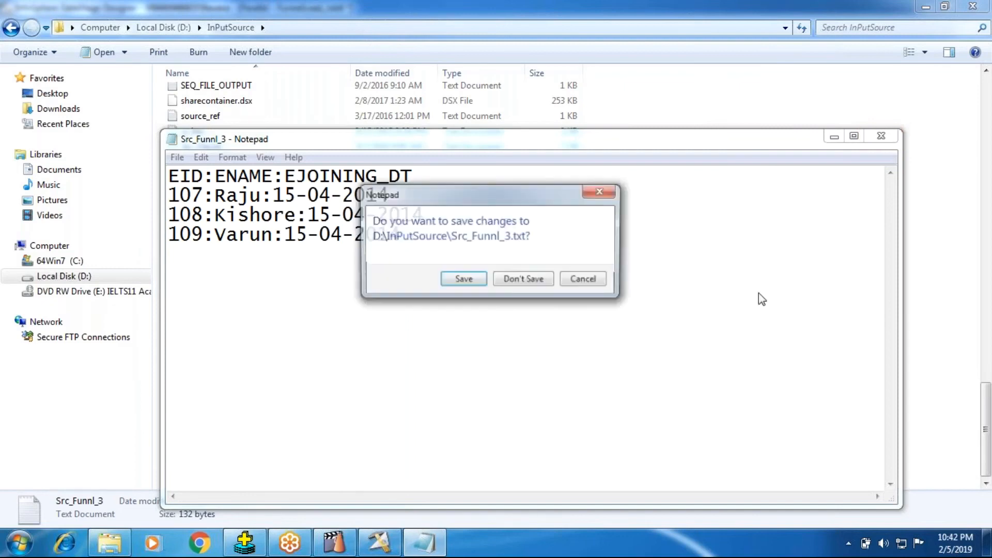
{"action": "key", "text": "n"}
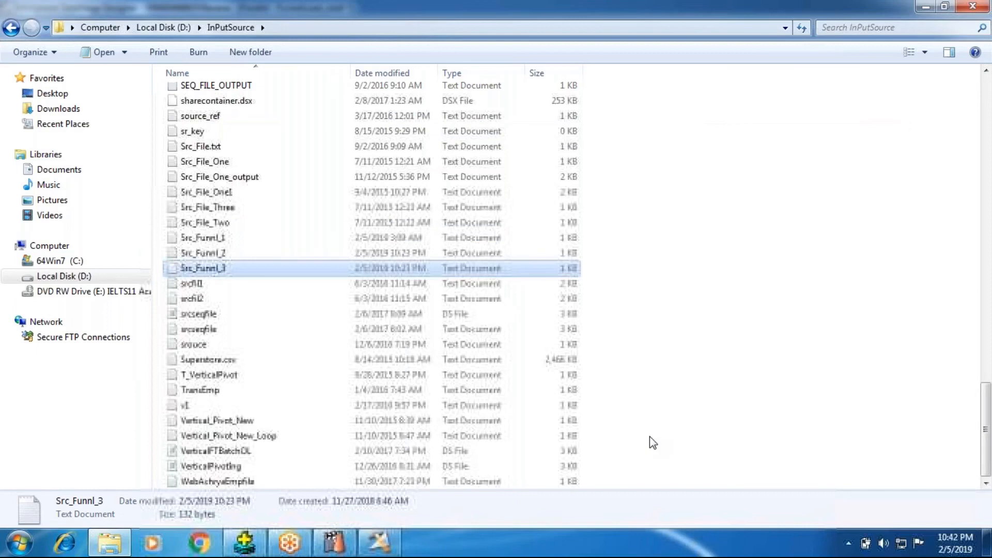
- Return to DataStage Designer, recompile FunnelLoad_Job8 and run it with the SingleNode.apt configuration file
{"action": "left_click", "coordinate": [379, 543]}
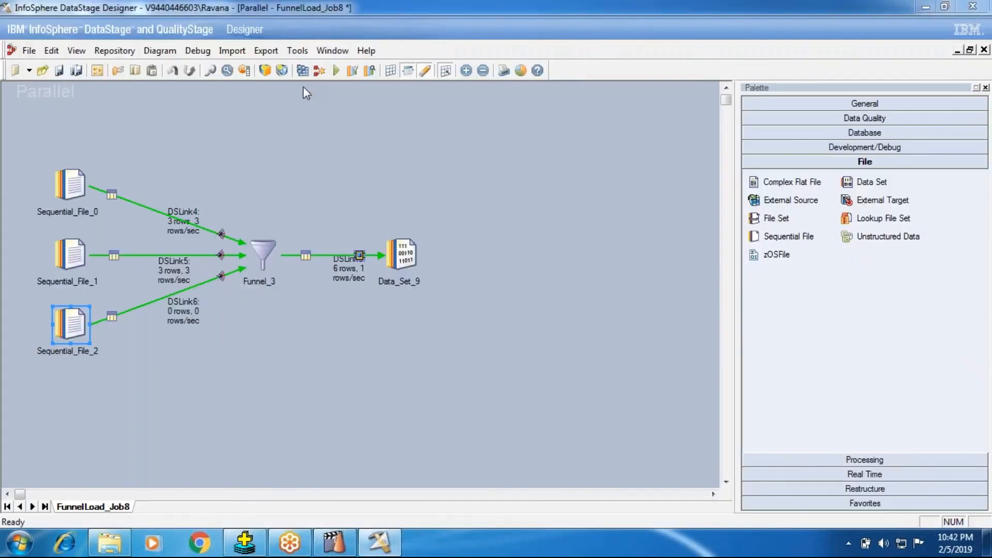
{"action": "left_click", "coordinate": [303, 71]}
{"action": "key", "text": "Return"}
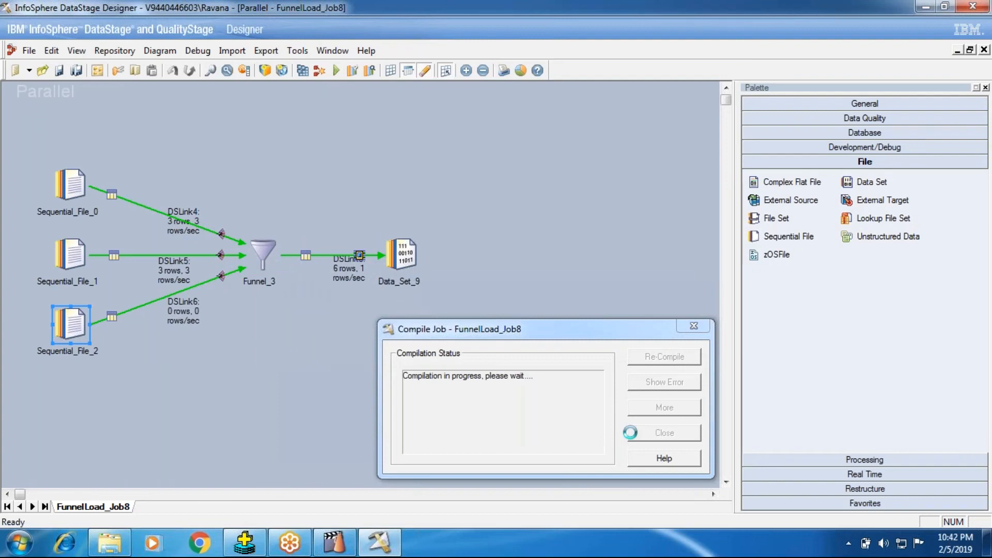
{"action": "left_click", "coordinate": [656, 433]}
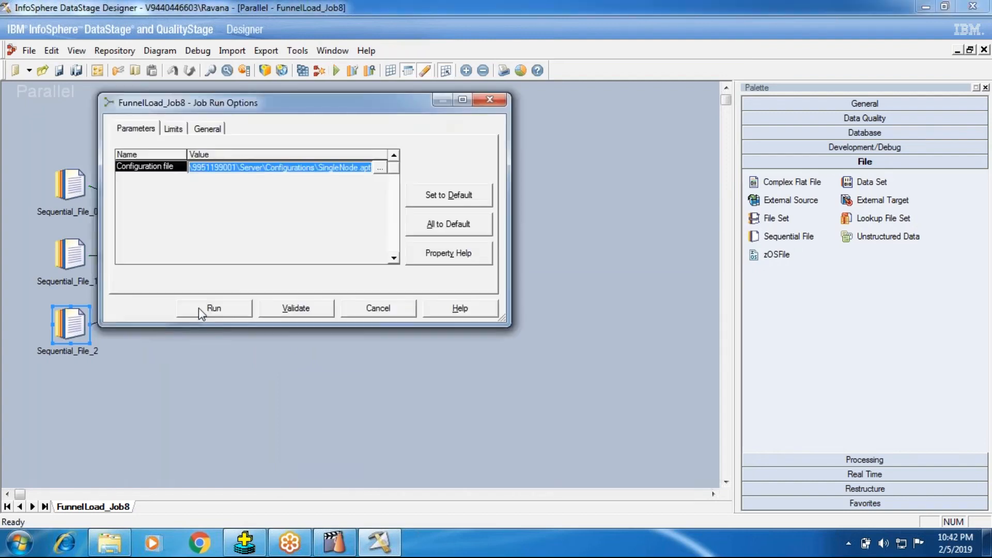
{"action": "left_click", "coordinate": [198, 308]}
- View the DSLink8 data of Data_Set_9 and review the sorting key and funnel type properties of Funnel_3
{"action": "right_click", "coordinate": [399, 266]}
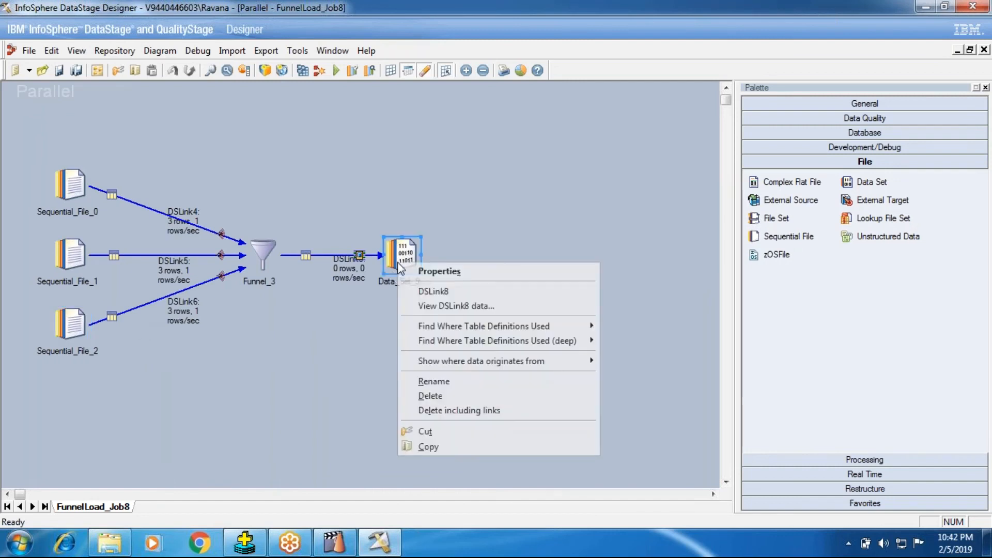
{"action": "left_click", "coordinate": [450, 306]}
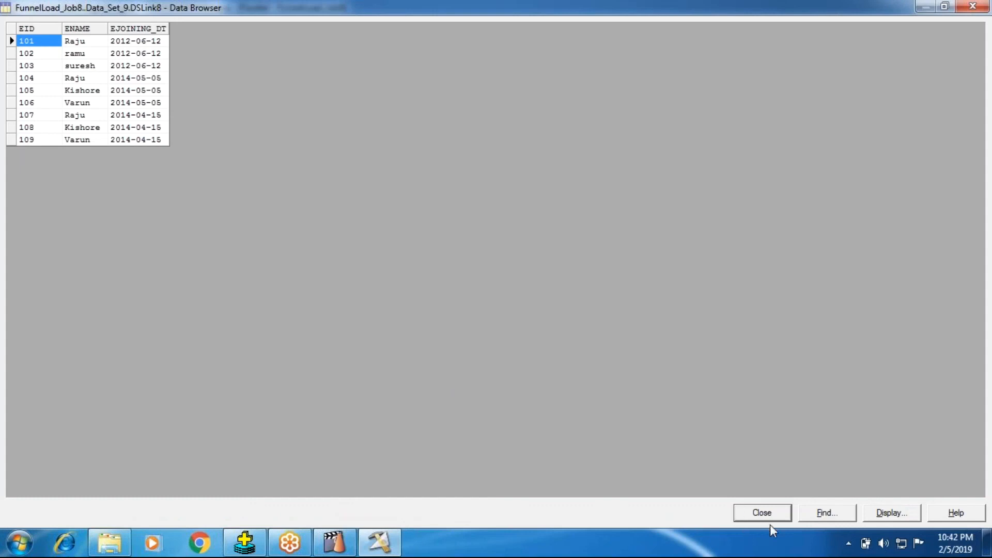
{"action": "left_click", "coordinate": [762, 512]}
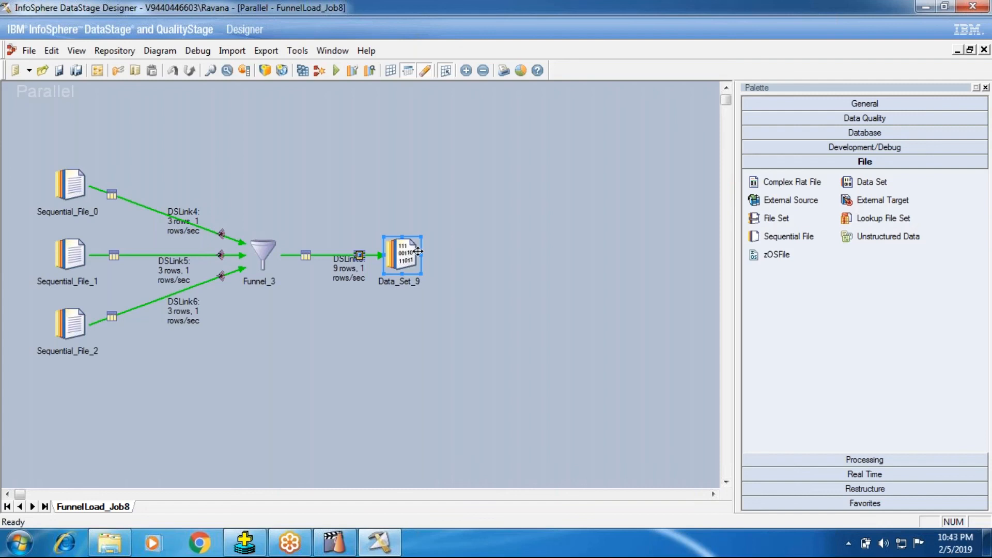
{"action": "left_click", "coordinate": [262, 243]}
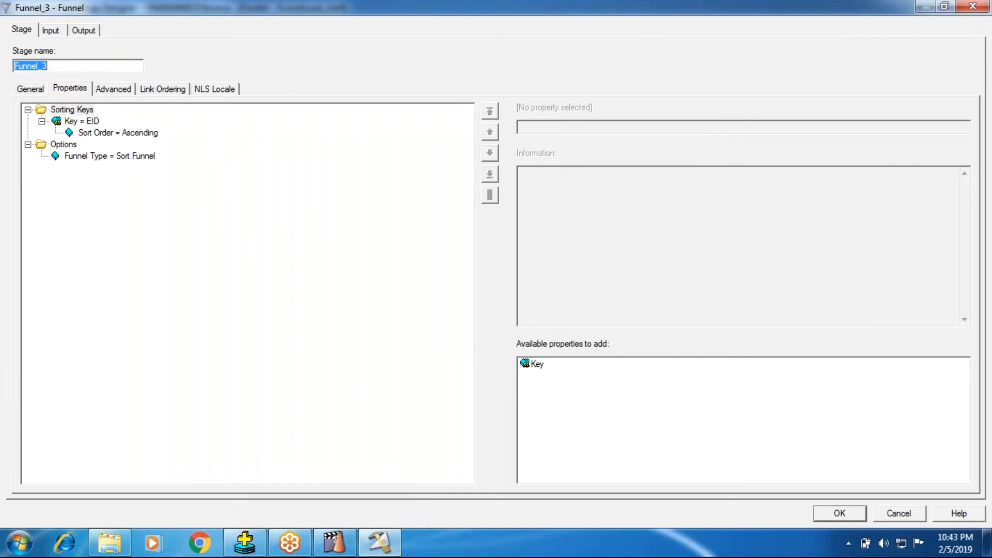
{"action": "left_click", "coordinate": [854, 522]}
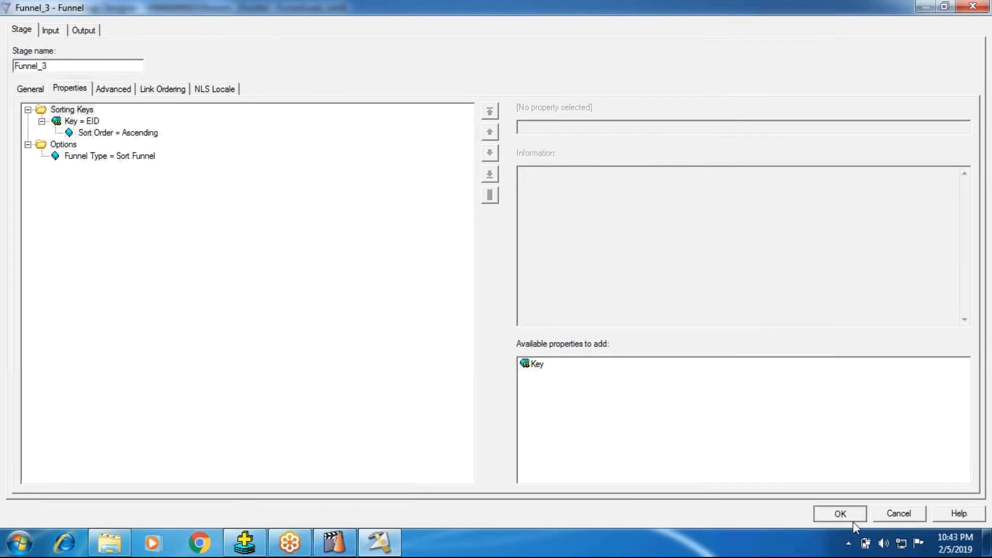